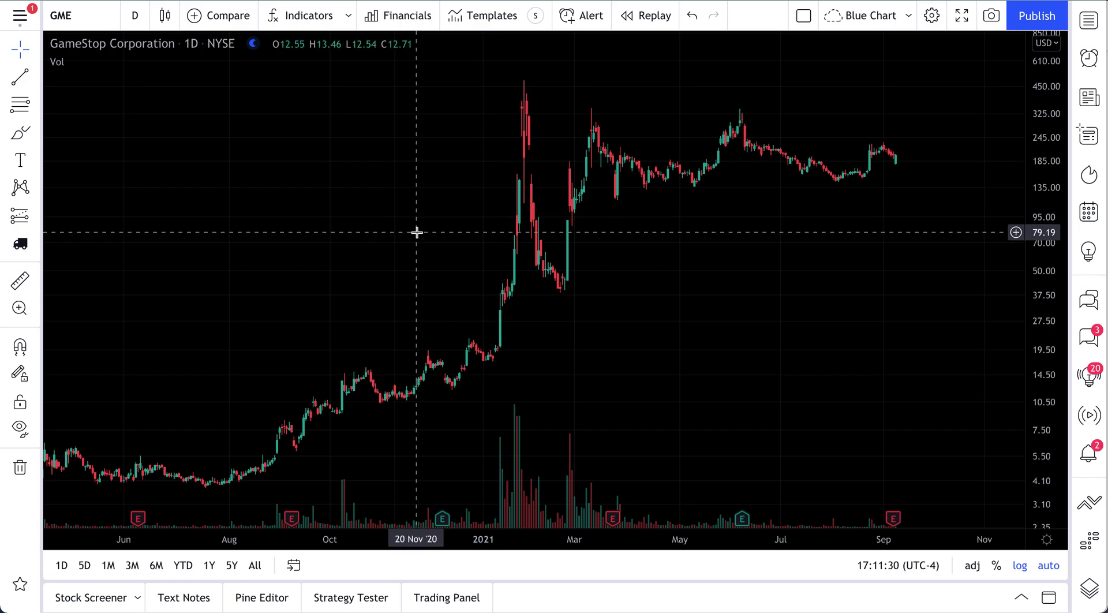
- Draw a rectangle from 2 March 2021 to late September 2021 just below the price candles, starting at about 118, and delete it
scroll(386, 240, "down", 1)
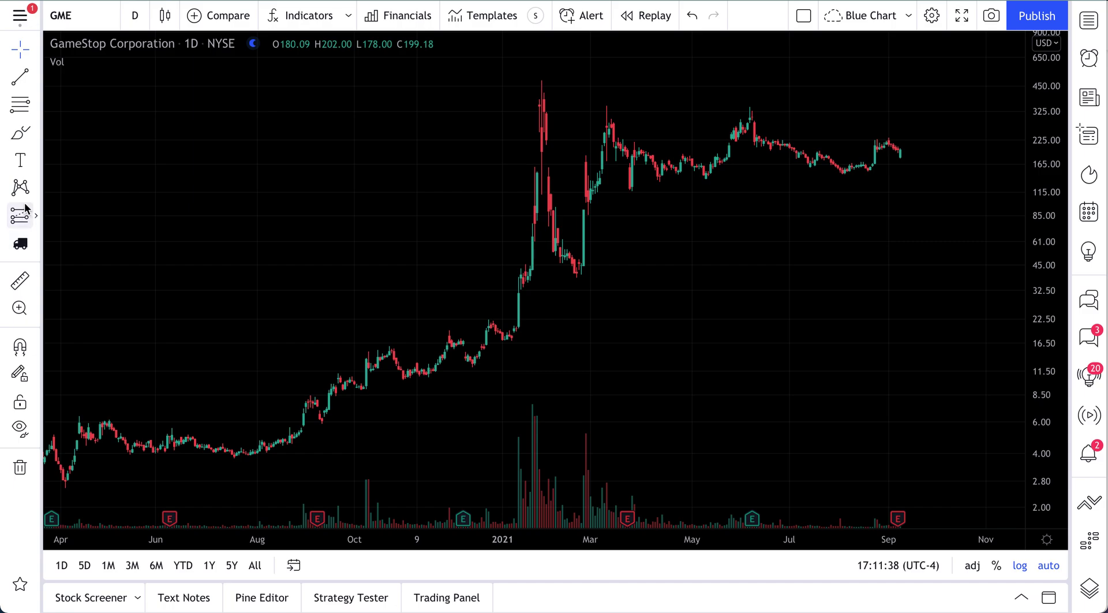
left_click(36, 135)
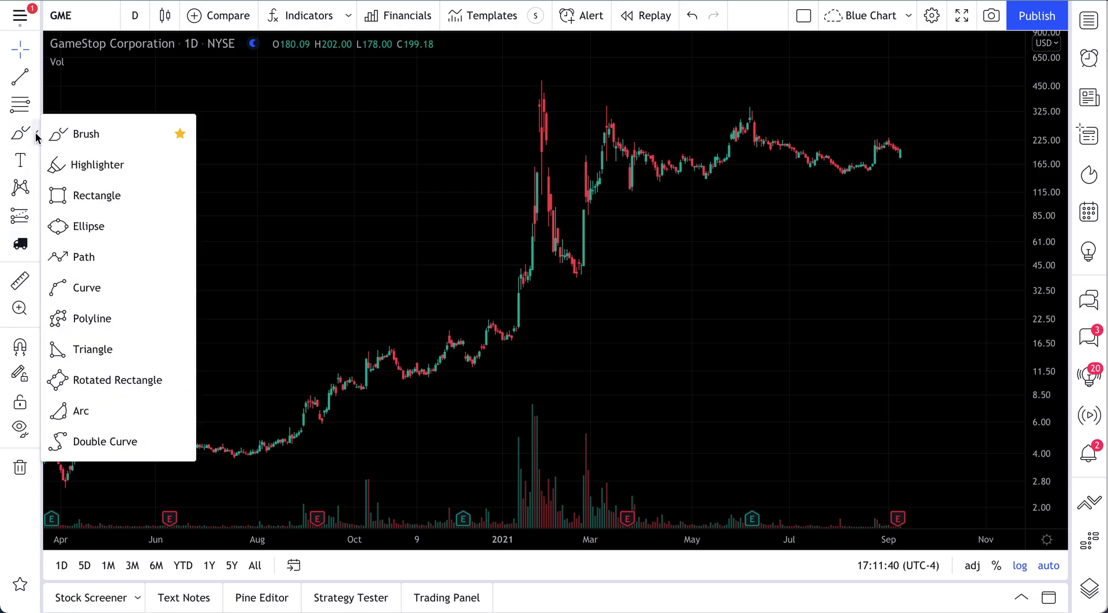
left_click(102, 197)
left_click(593, 191)
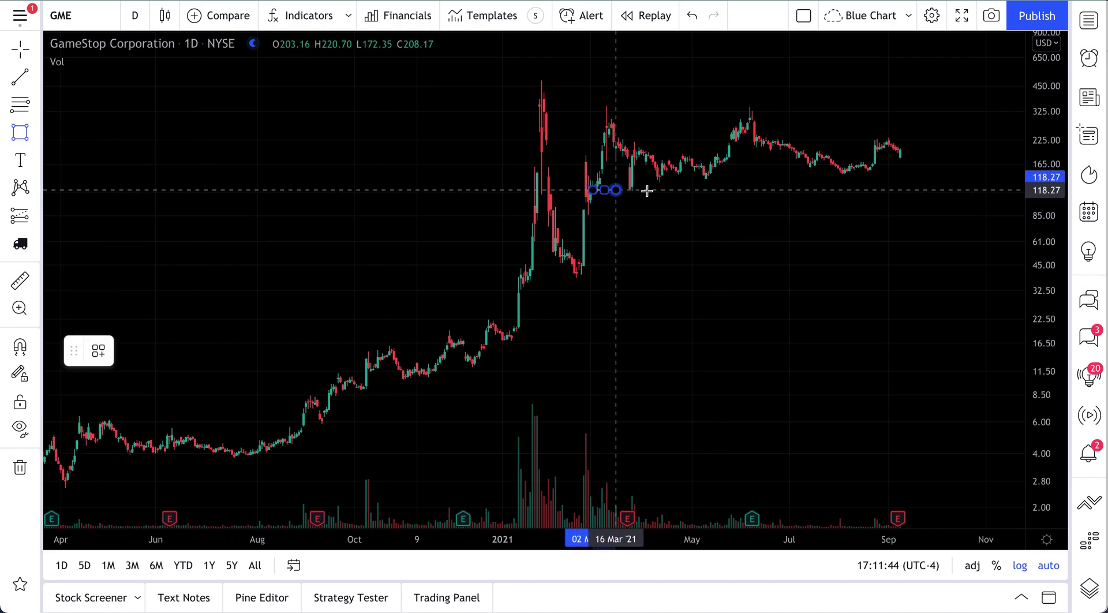
left_click(925, 204)
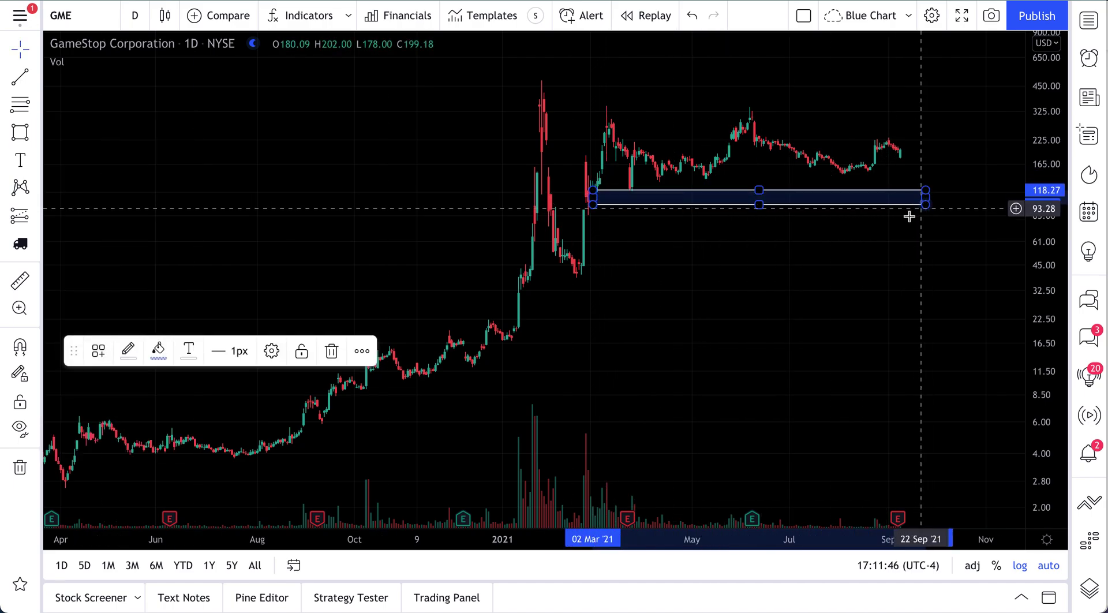
left_click(863, 260)
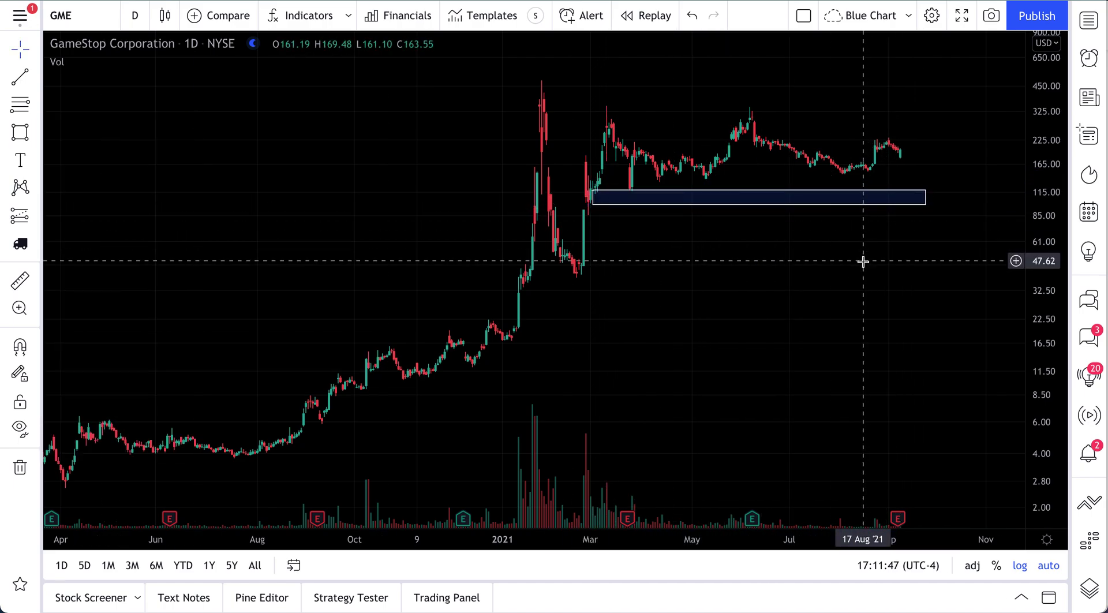
left_click(780, 197)
key("Delete")
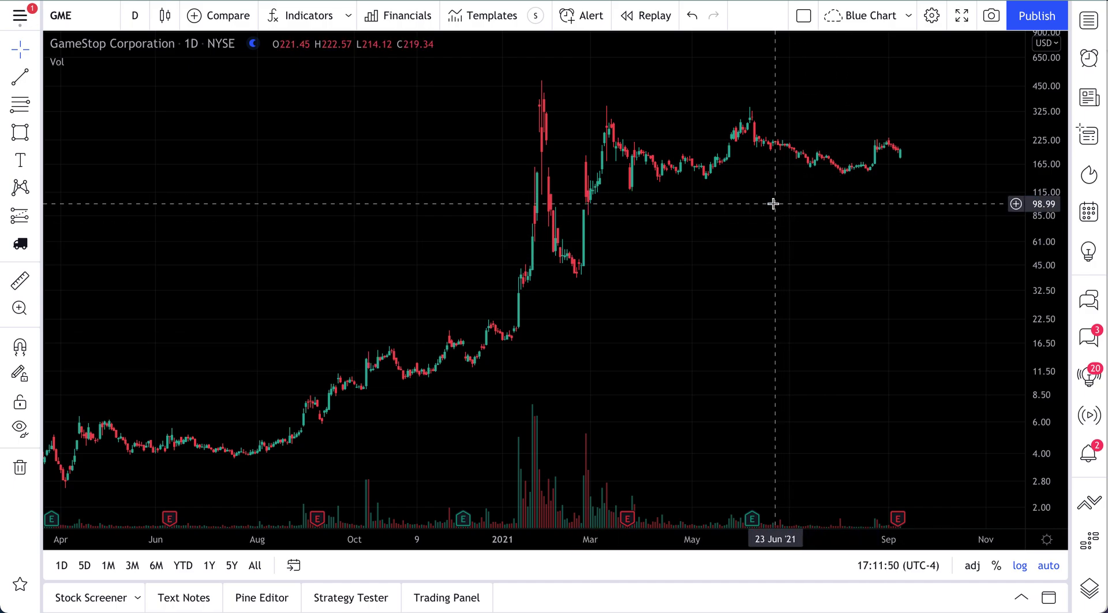
- Place a text note reading "Watch this level!" near the latest candles with font size 14
left_click(21, 160)
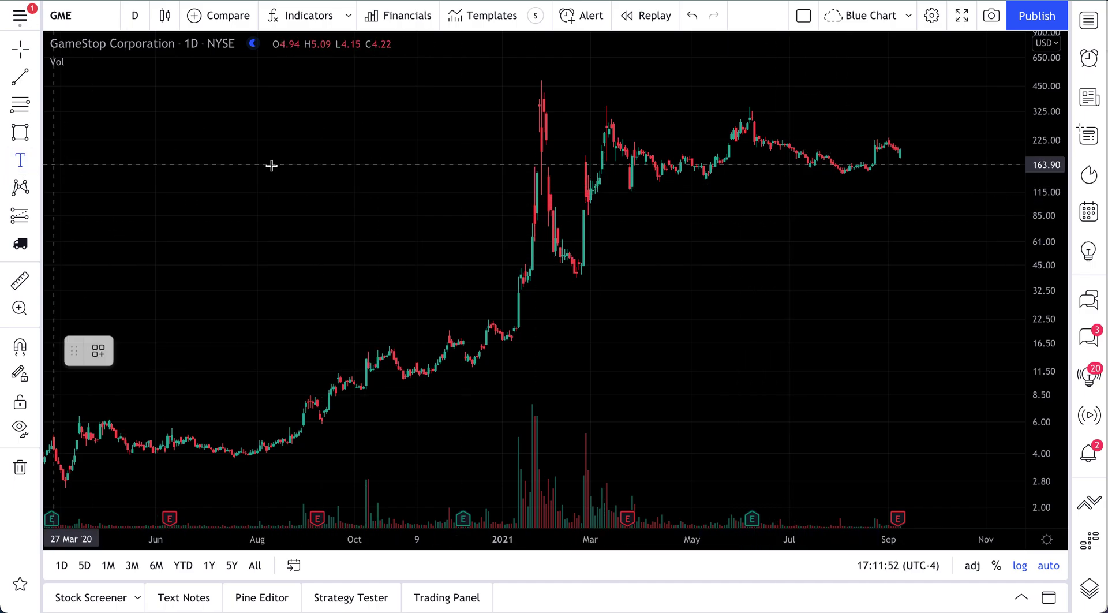
left_click(876, 134)
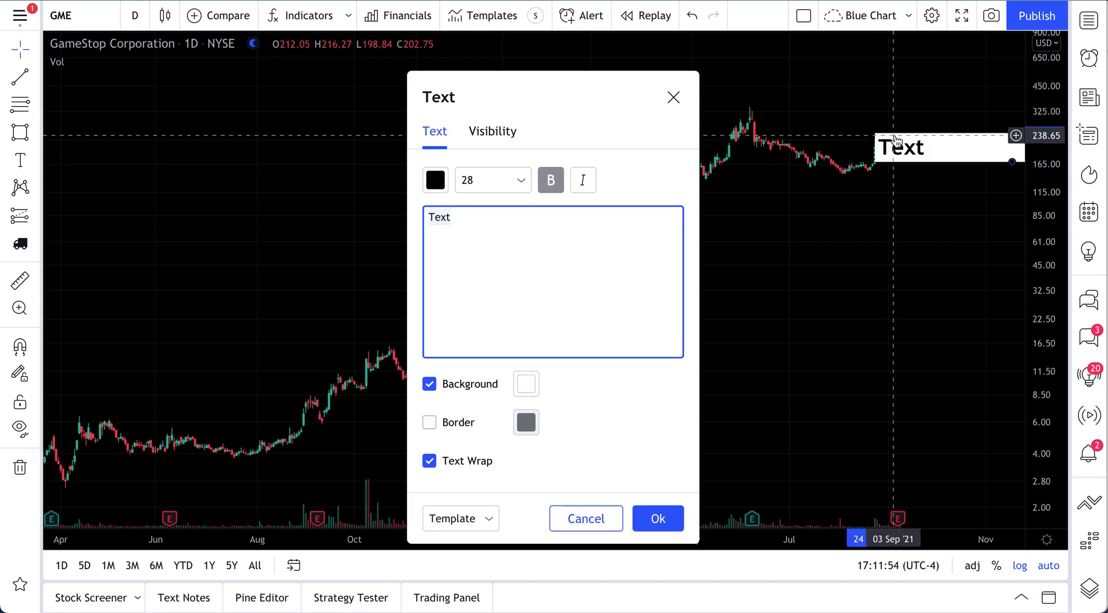
type("Watch this level!")
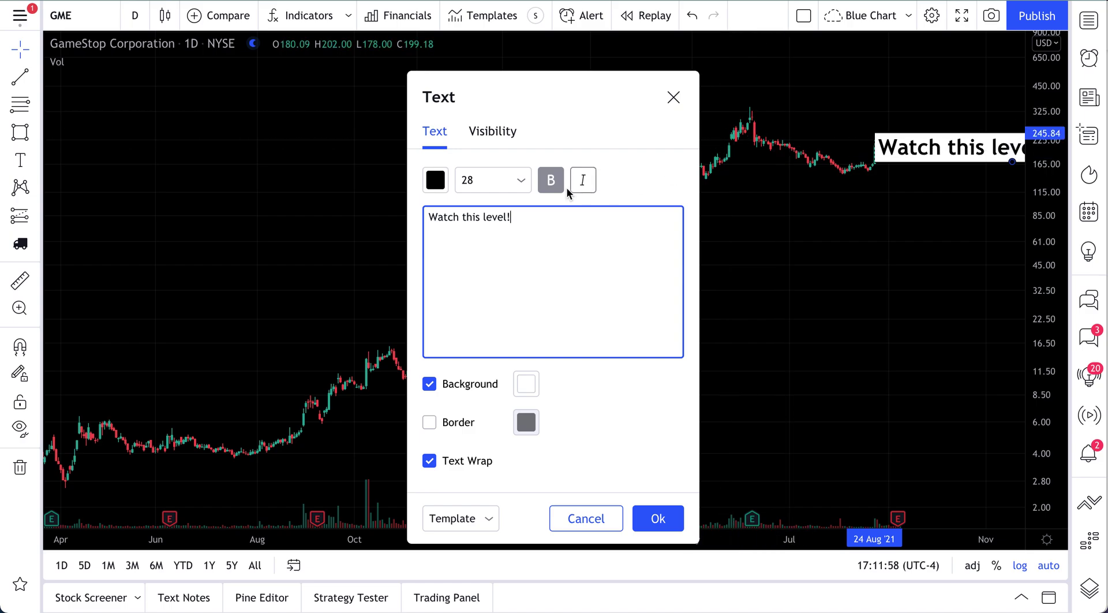
left_click(515, 180)
left_click(500, 284)
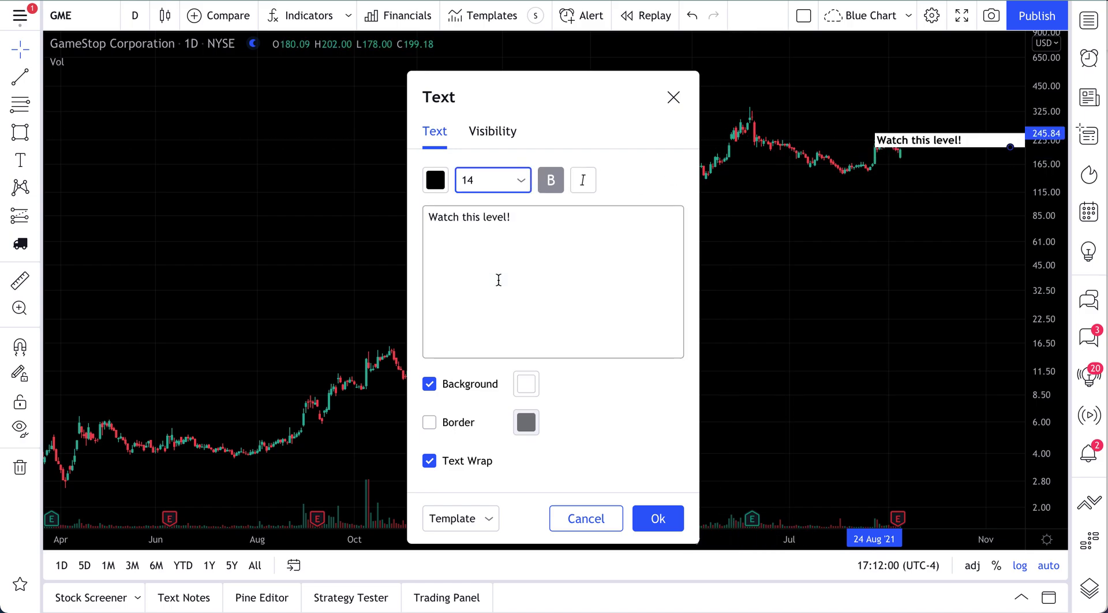
left_click(658, 517)
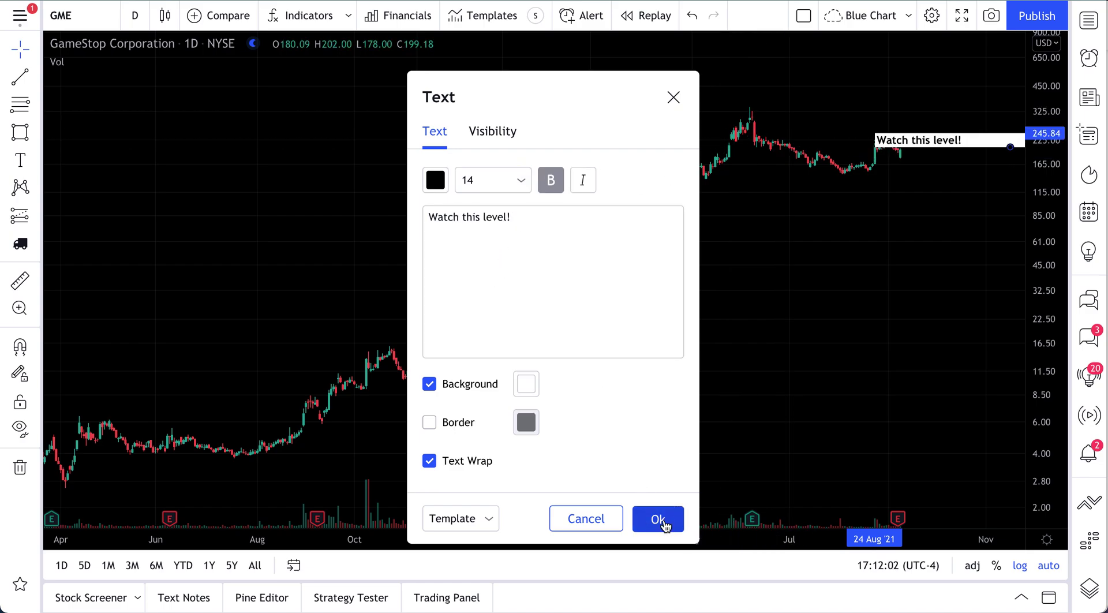
- Move the text note above the August 2021 candles and narrow its box to fit the text on one line
left_click(902, 144)
left_click_drag(902, 145, 777, 140)
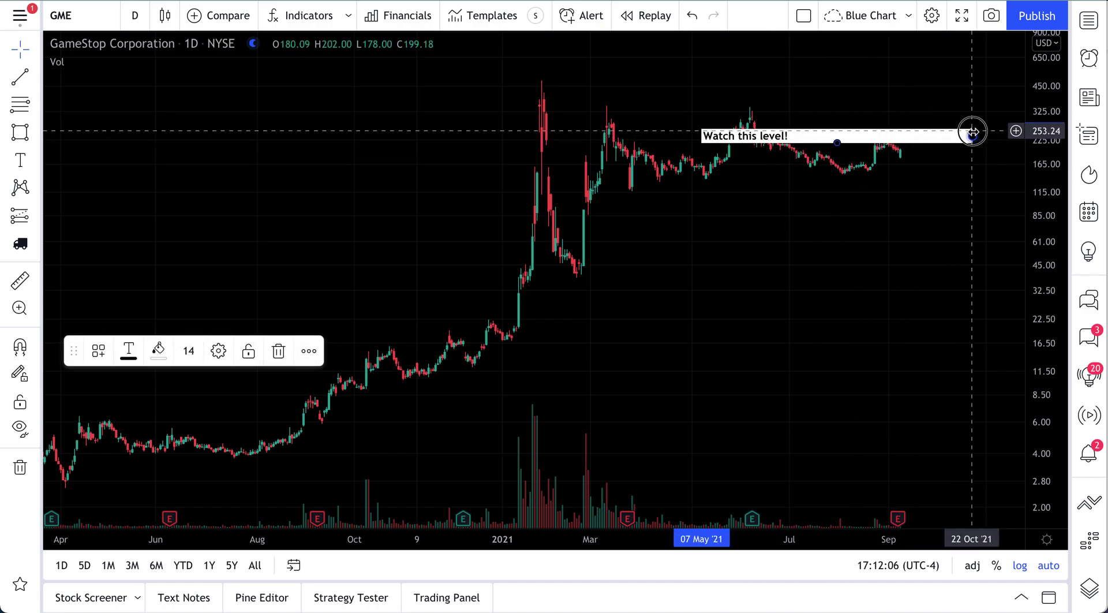
left_click_drag(975, 135, 866, 116)
left_click(869, 229)
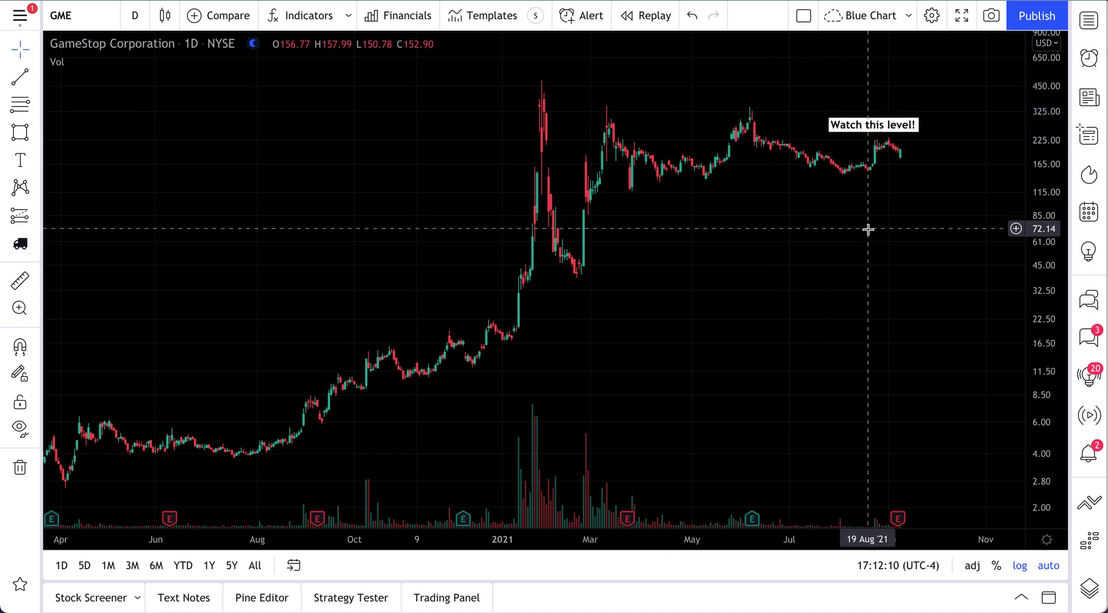
- Delete the "Watch this level!" text note from the chart
left_click(871, 122)
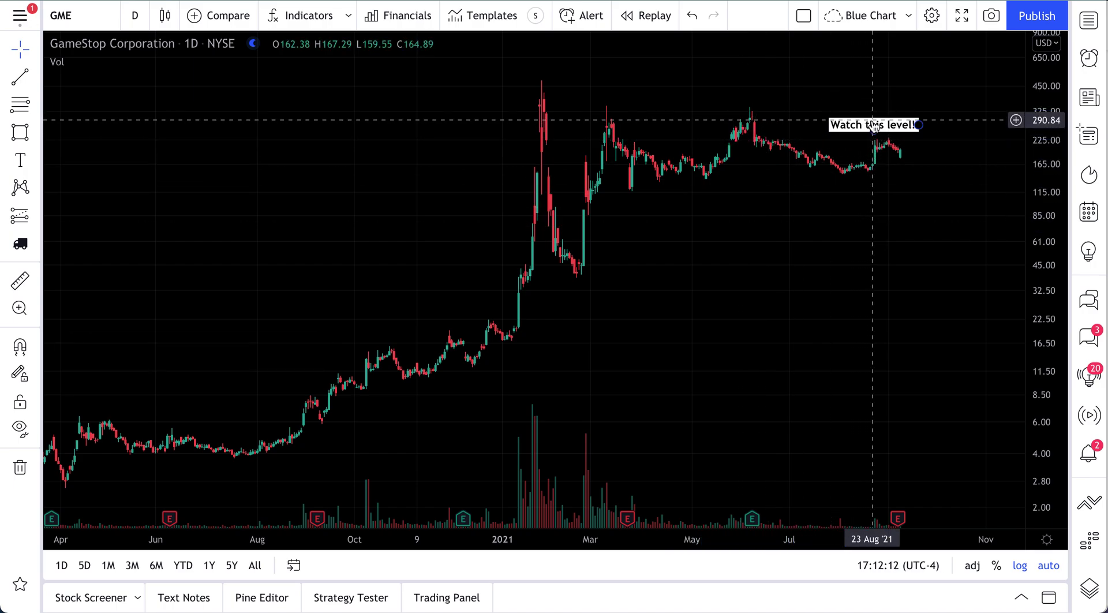
key("Delete")
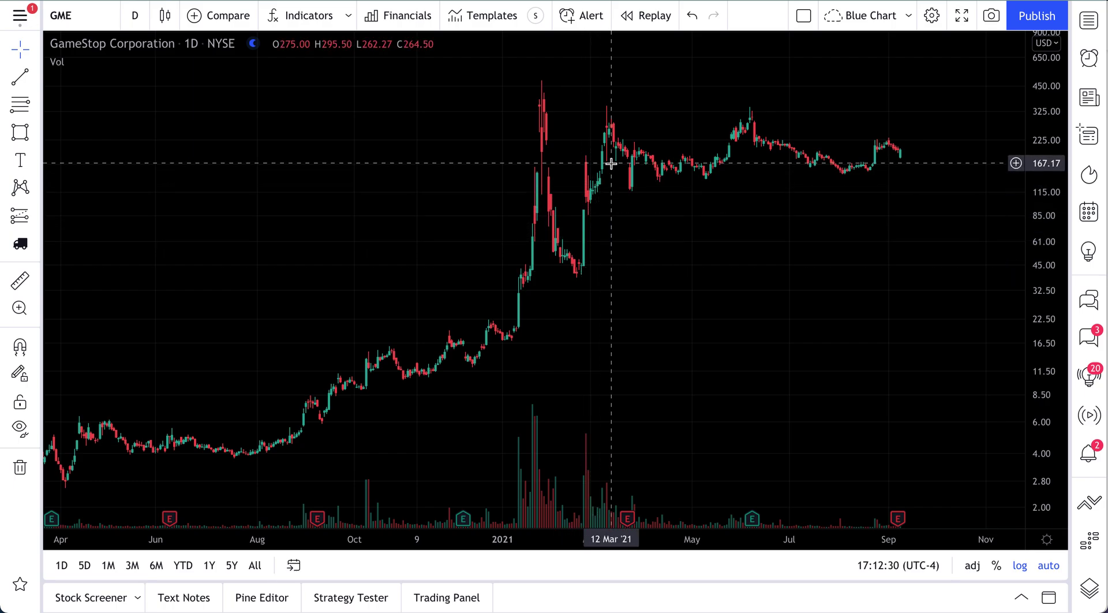
- Switch the GME chart type to Area and back to Candles
scroll(570, 220, "up", 2)
scroll(569, 220, "up", 5)
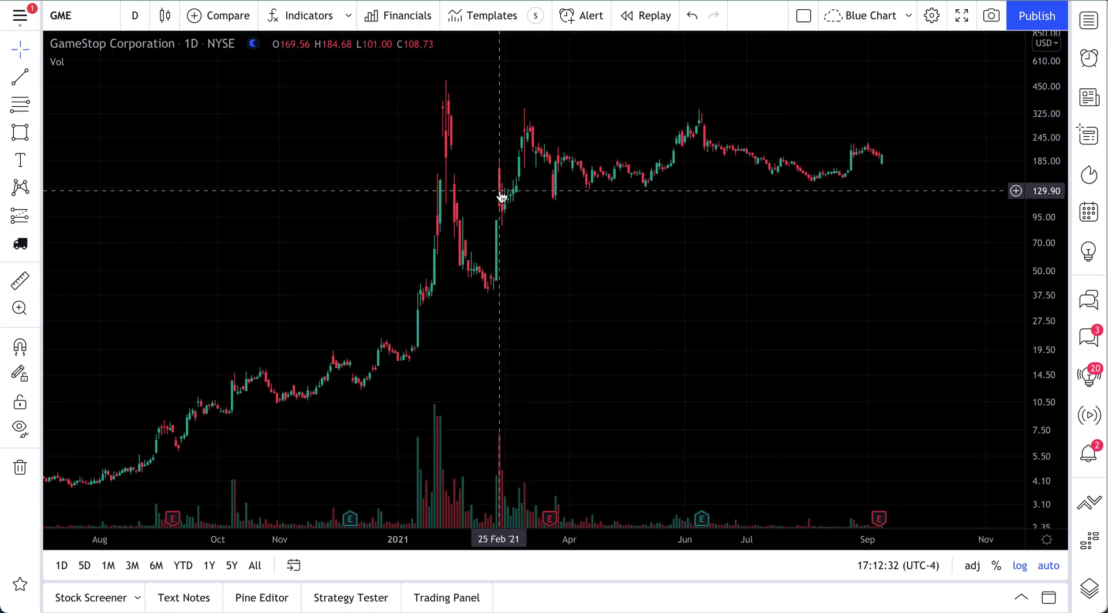
left_click(165, 15)
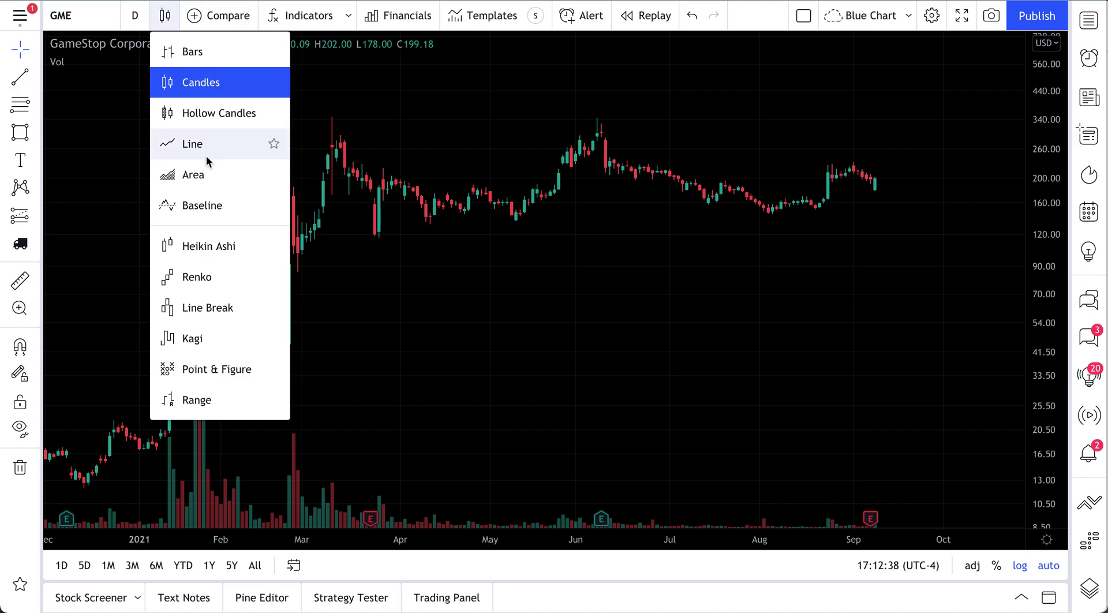
left_click(207, 175)
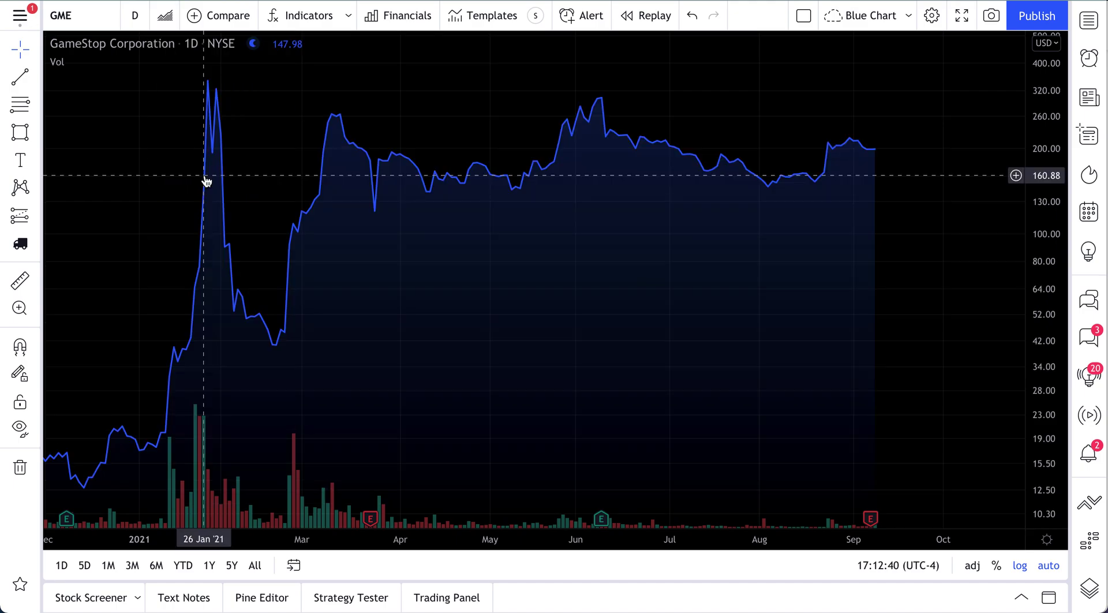
left_click(165, 16)
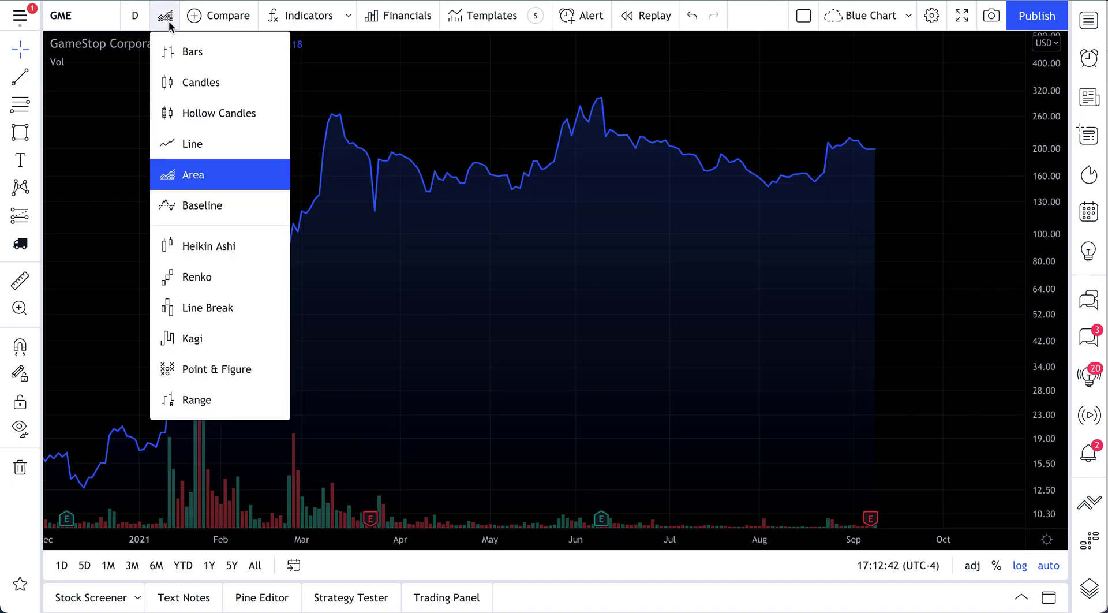
left_click(200, 87)
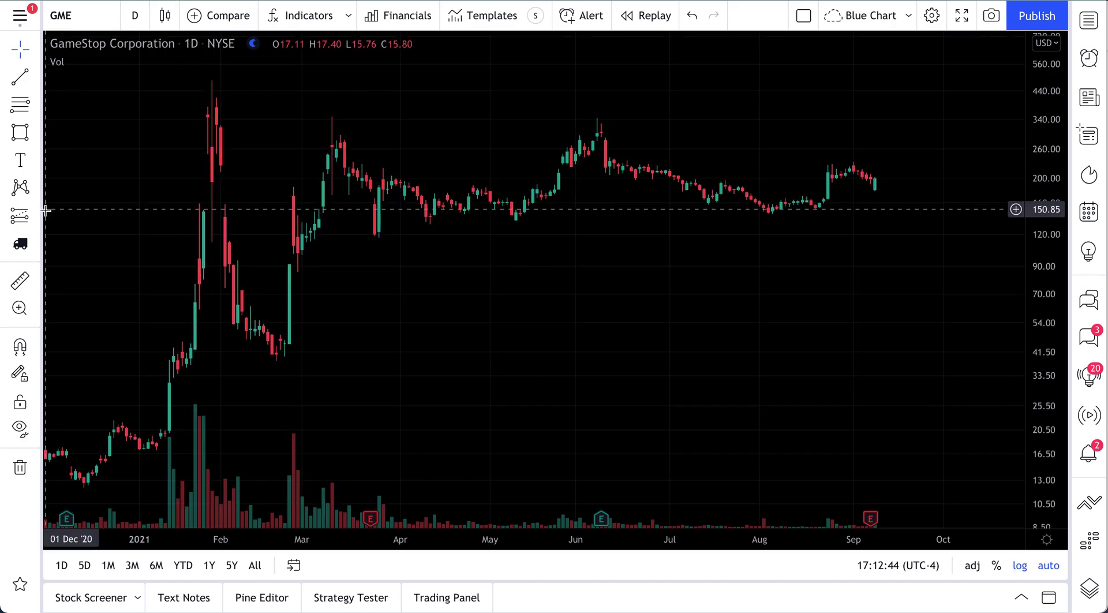
- Examine the available drawing tools in the line, Fibonacci and Gann, shape, pattern, and position and range groups
left_click(35, 190)
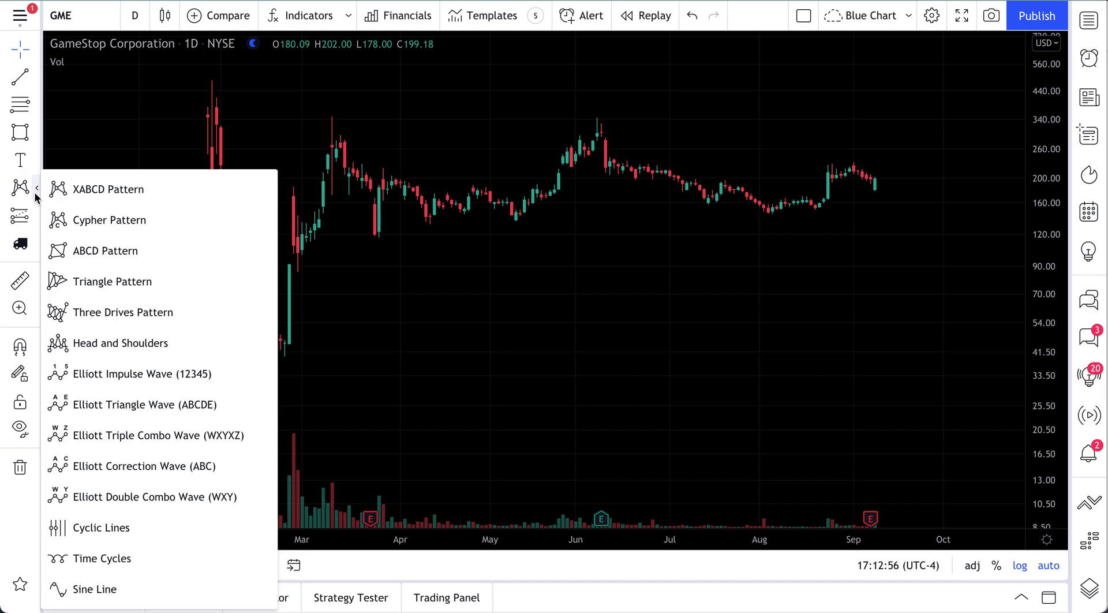
left_click(37, 217)
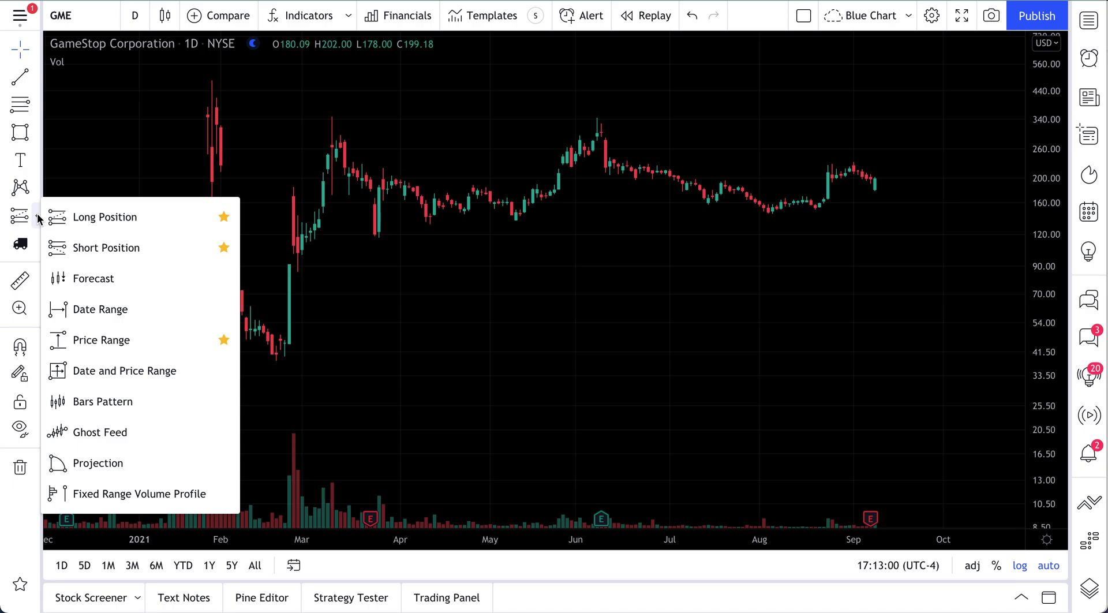
left_click(36, 79)
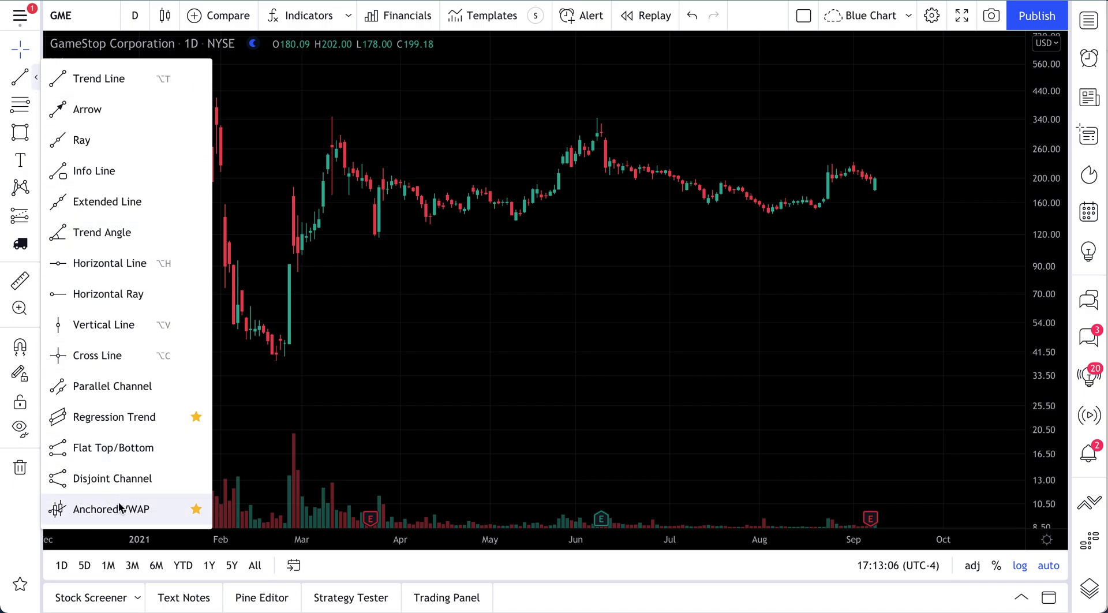
left_click(37, 81)
left_click(35, 108)
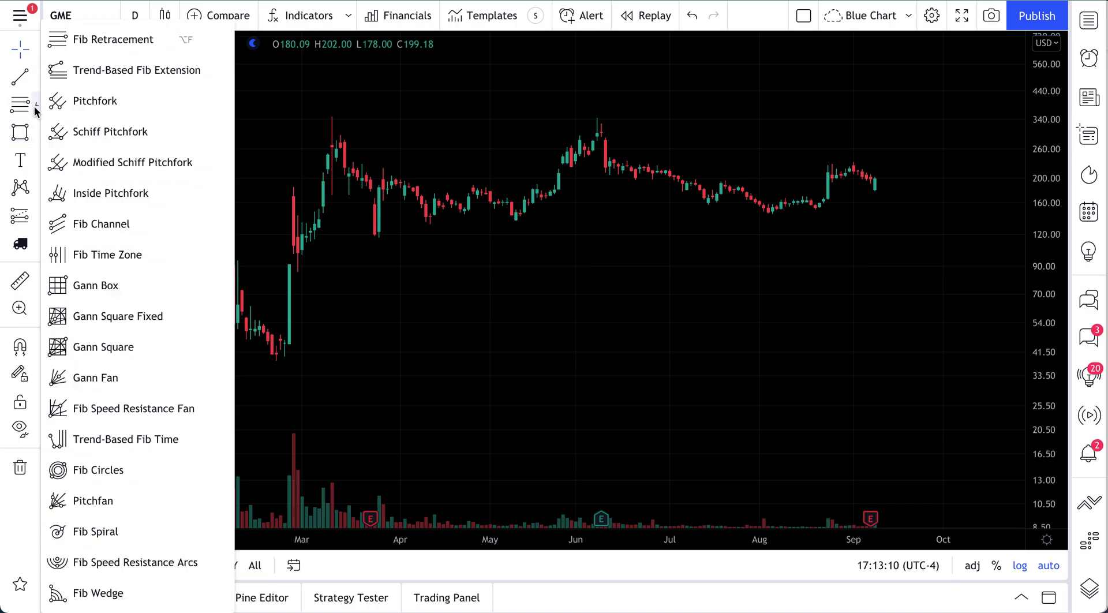
left_click(34, 134)
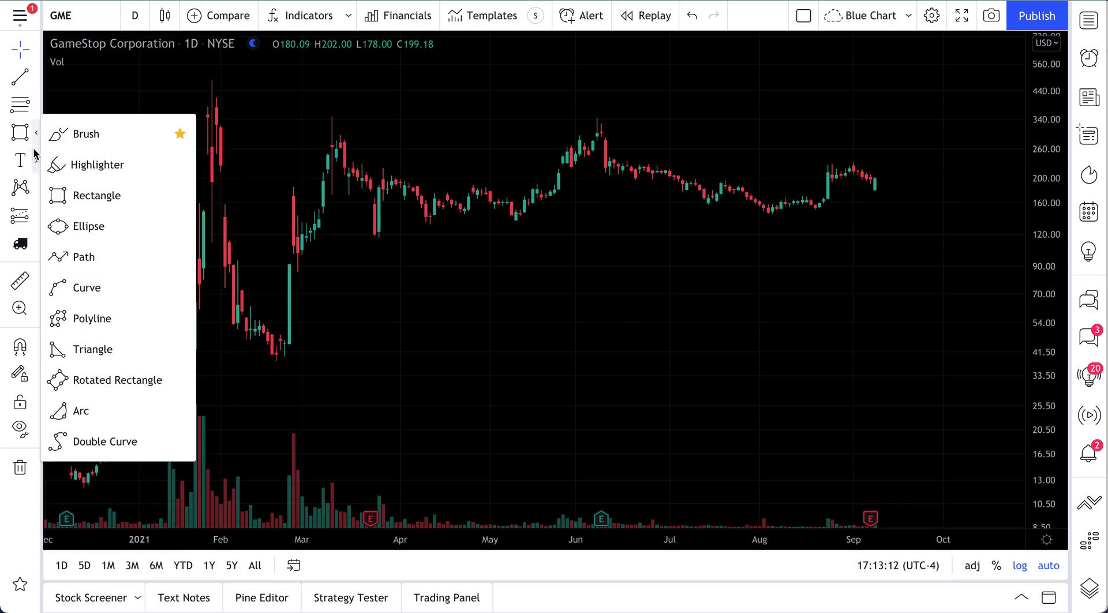
left_click(36, 159)
left_click(36, 186)
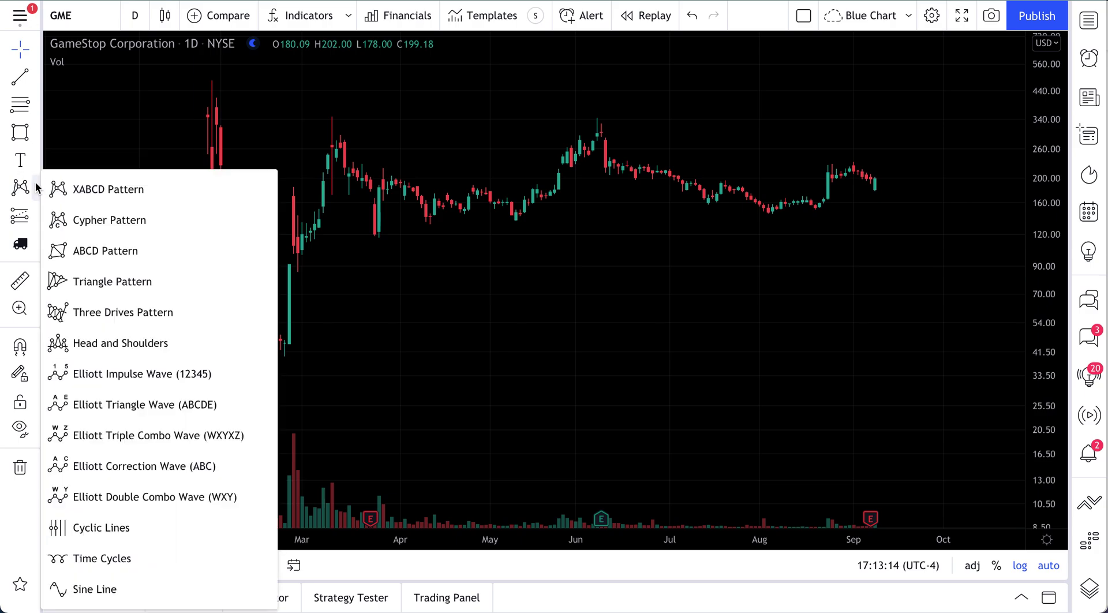
left_click(36, 218)
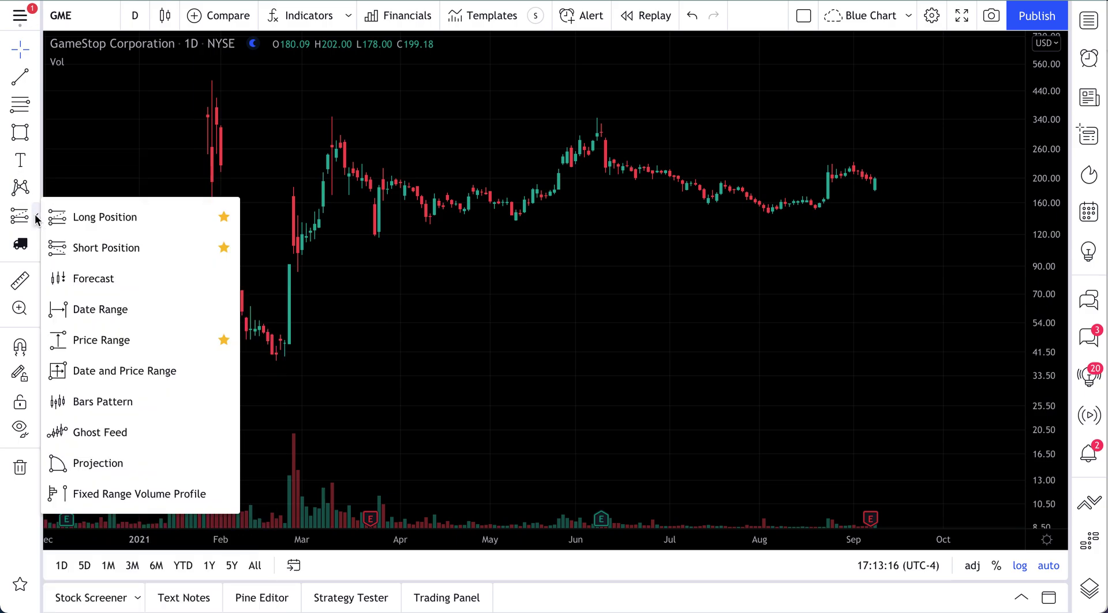
left_click(36, 186)
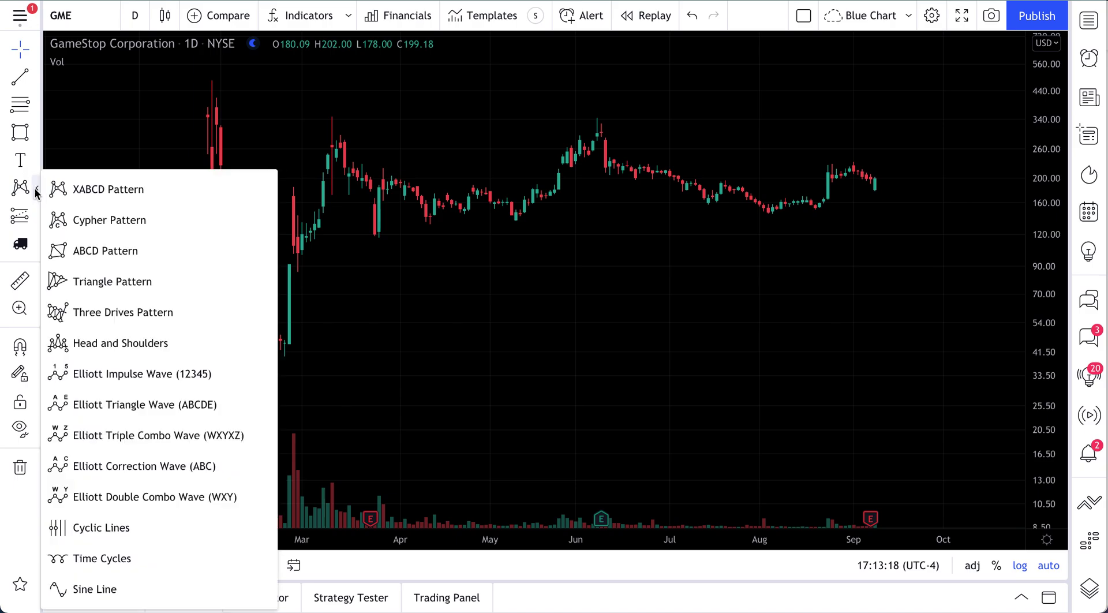
left_click(35, 164)
left_click(37, 134)
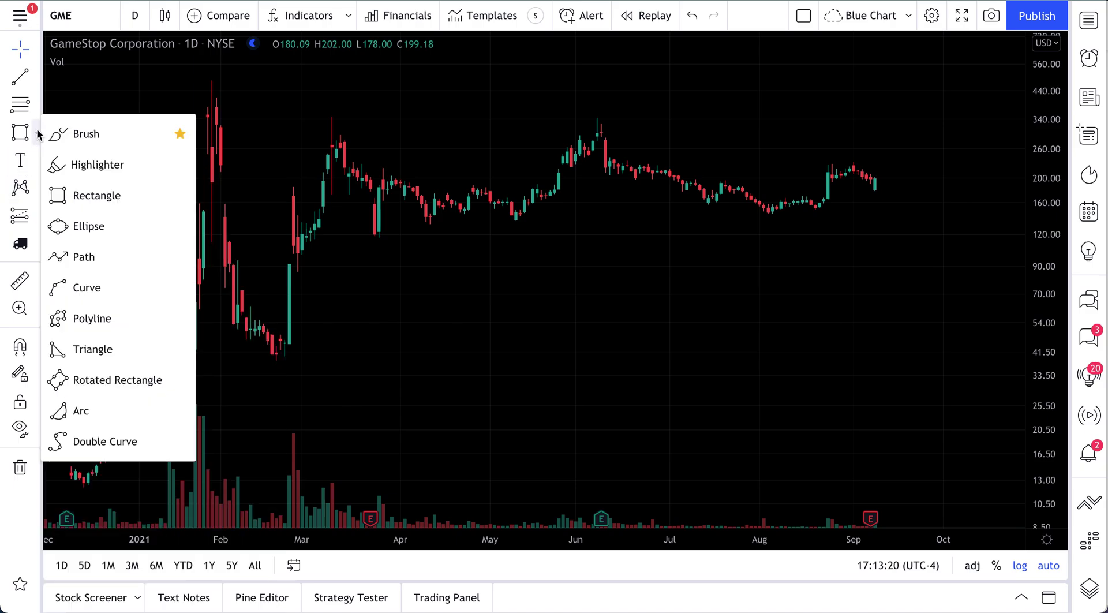
left_click(36, 105)
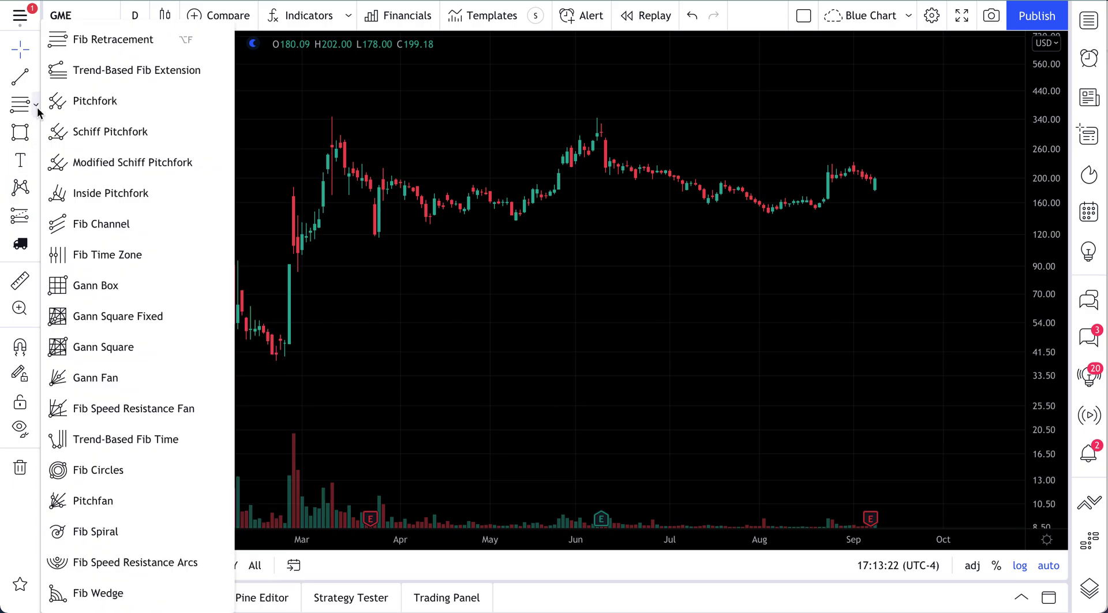
- Add an Anchored VWAP to the GME chart, anchored at the 8 December 2020 earnings candle
left_click(38, 82)
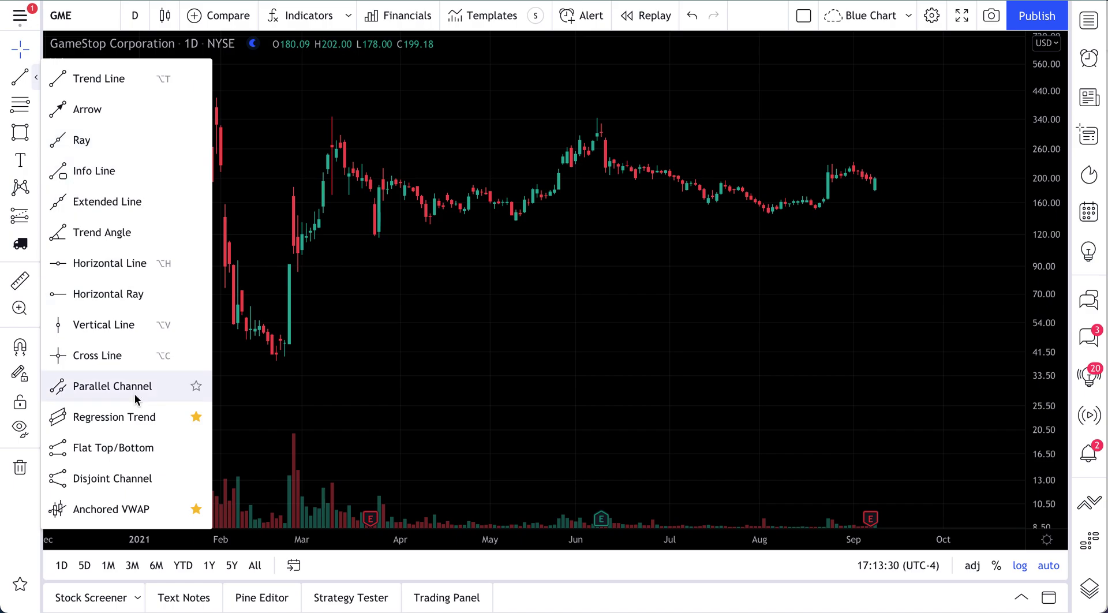
left_click(129, 510)
scroll(427, 296, "down", 3)
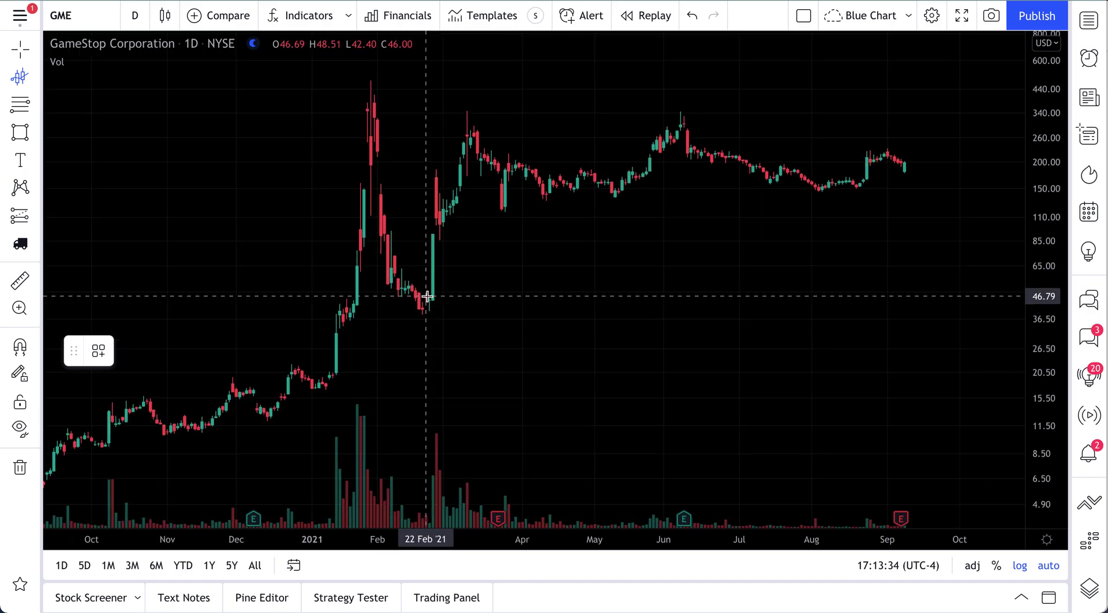
scroll(427, 296, "down", 3)
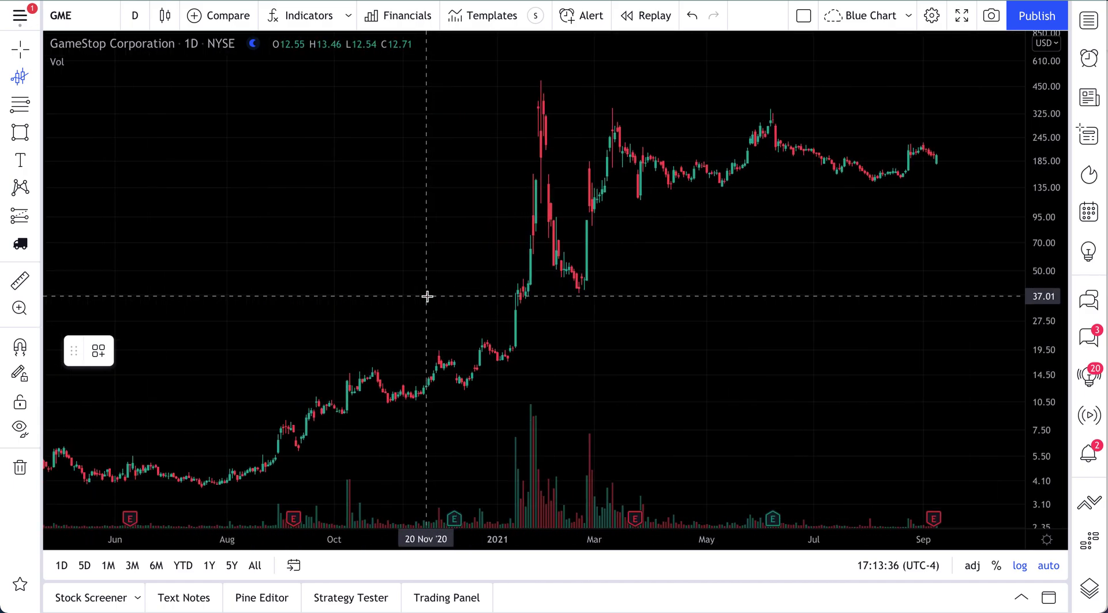
scroll(427, 296, "up", 2)
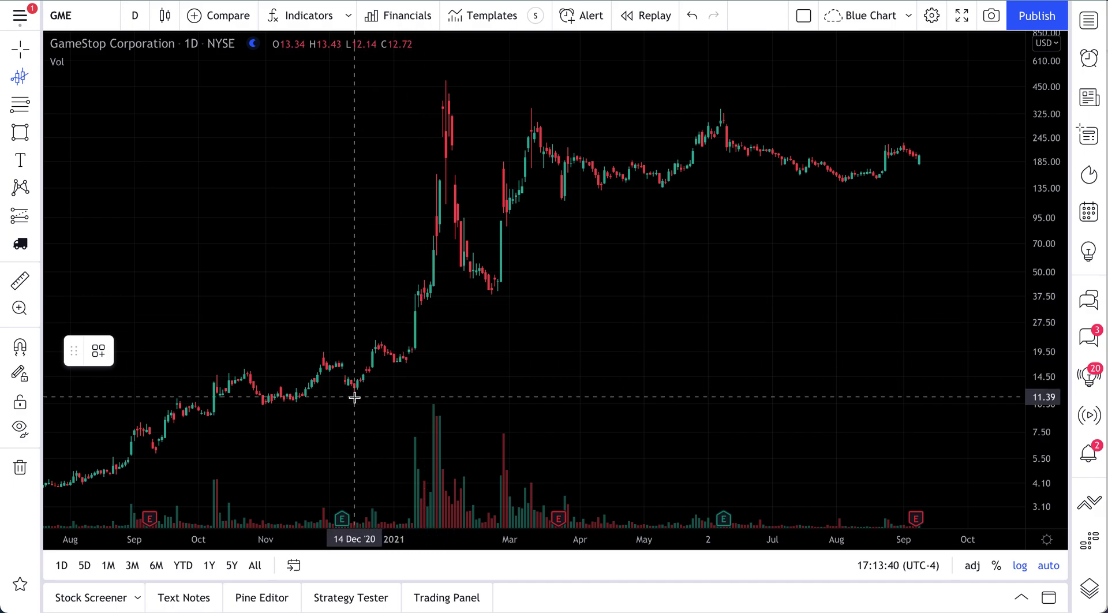
left_click(343, 364)
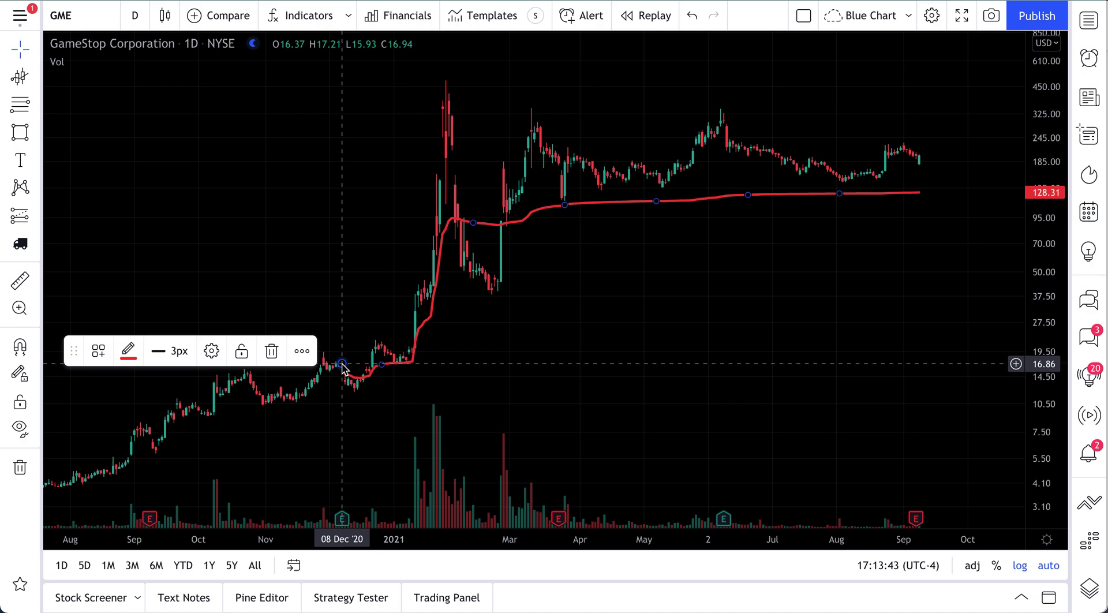
- Add a second Anchored VWAP to the GME chart, anchored at the 9 September 2020 earnings candle
left_click(20, 78)
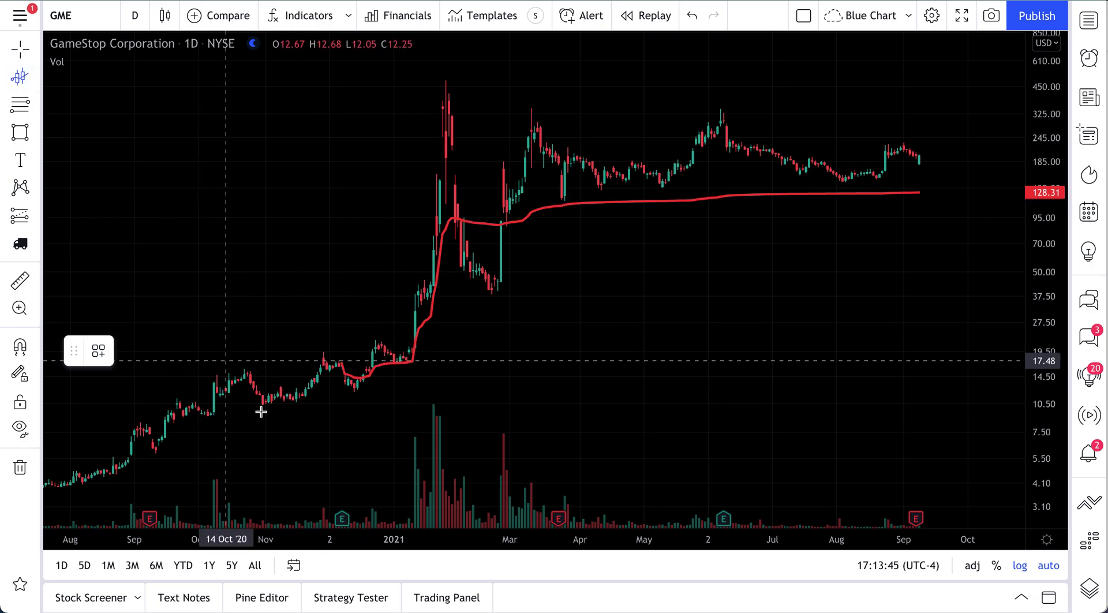
left_click(149, 431)
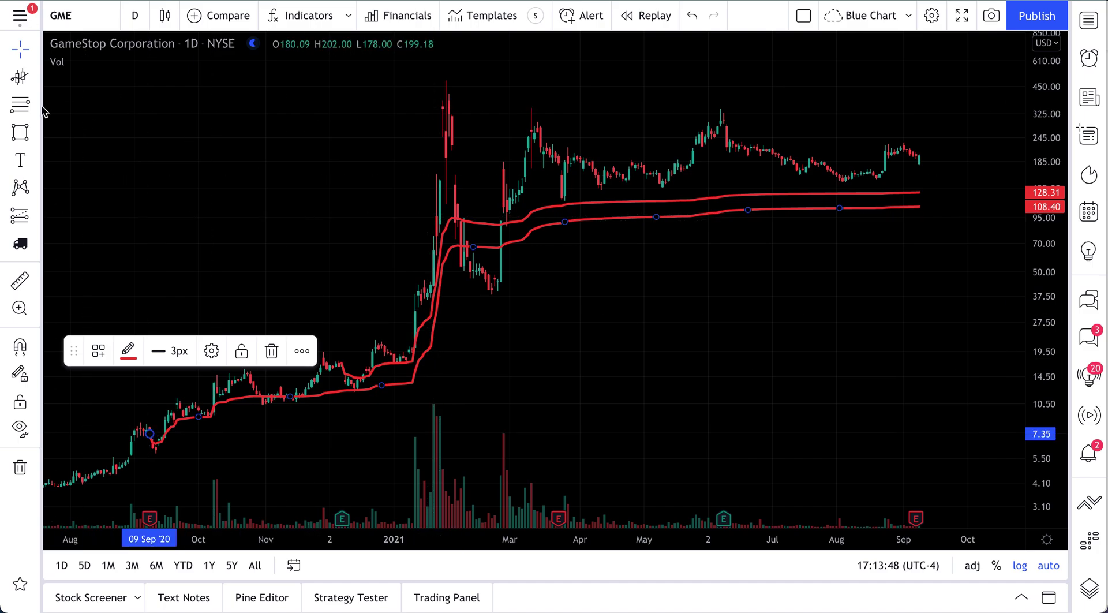
left_click(36, 77)
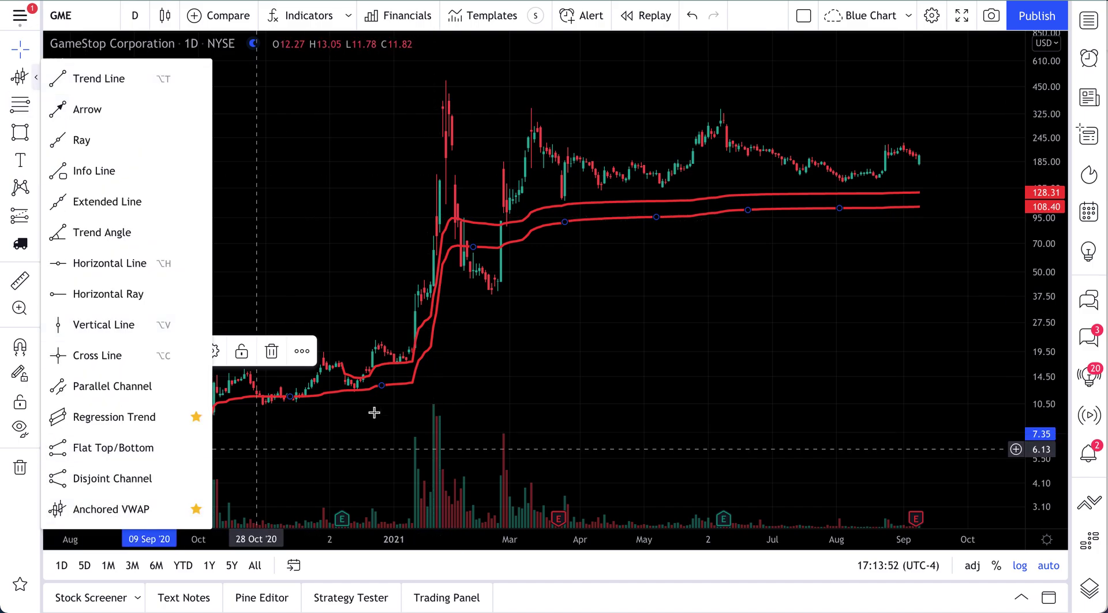
left_click(393, 405)
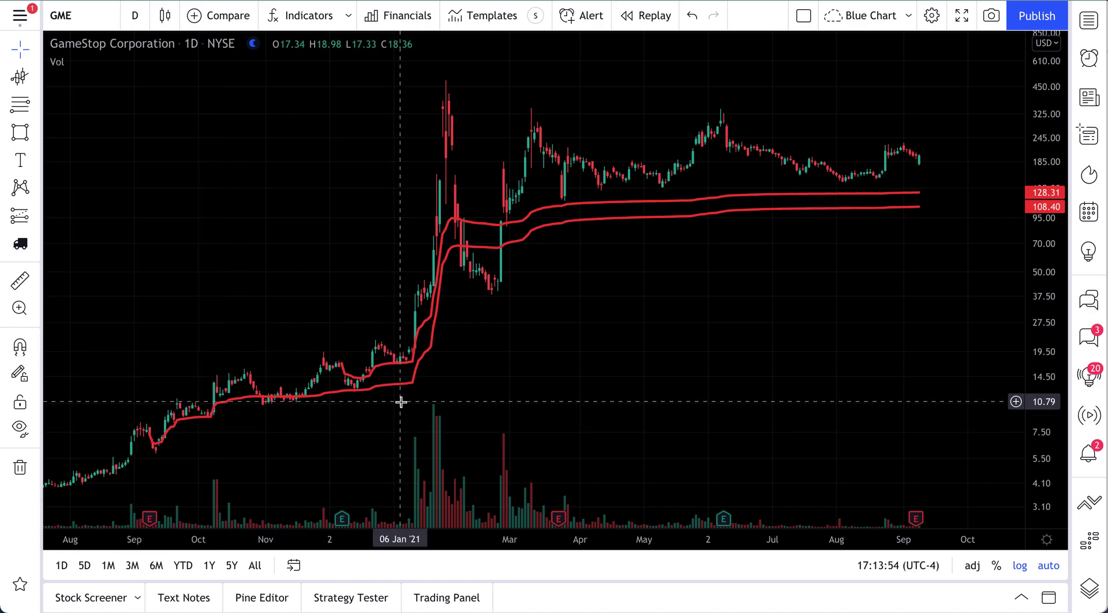
- Delete both Anchored VWAP lines from the GME chart
scroll(489, 306, "up", 2)
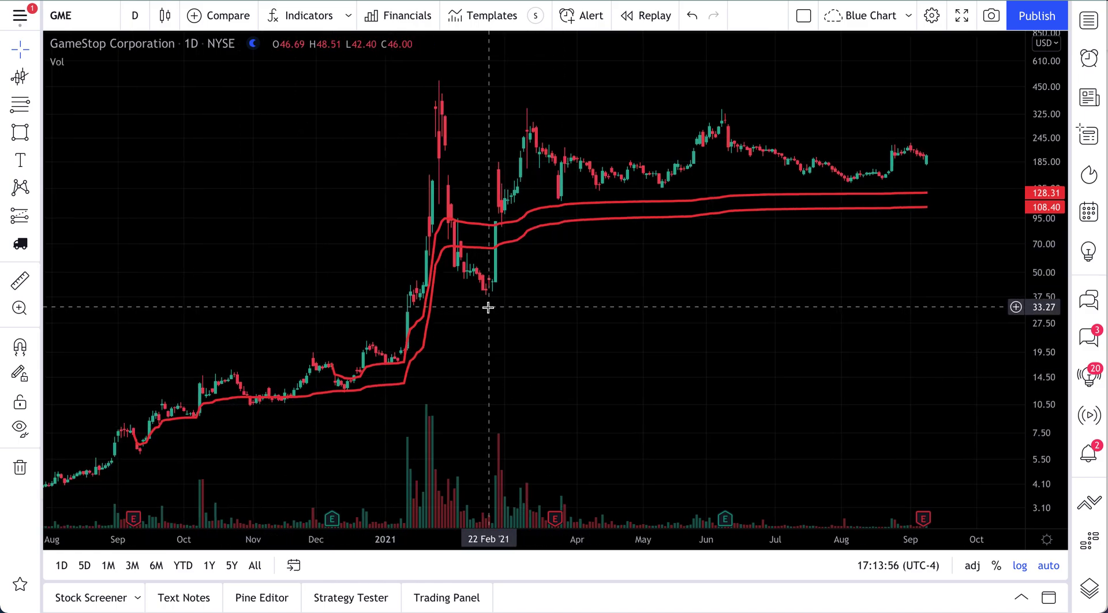
left_click(513, 245)
key("Delete")
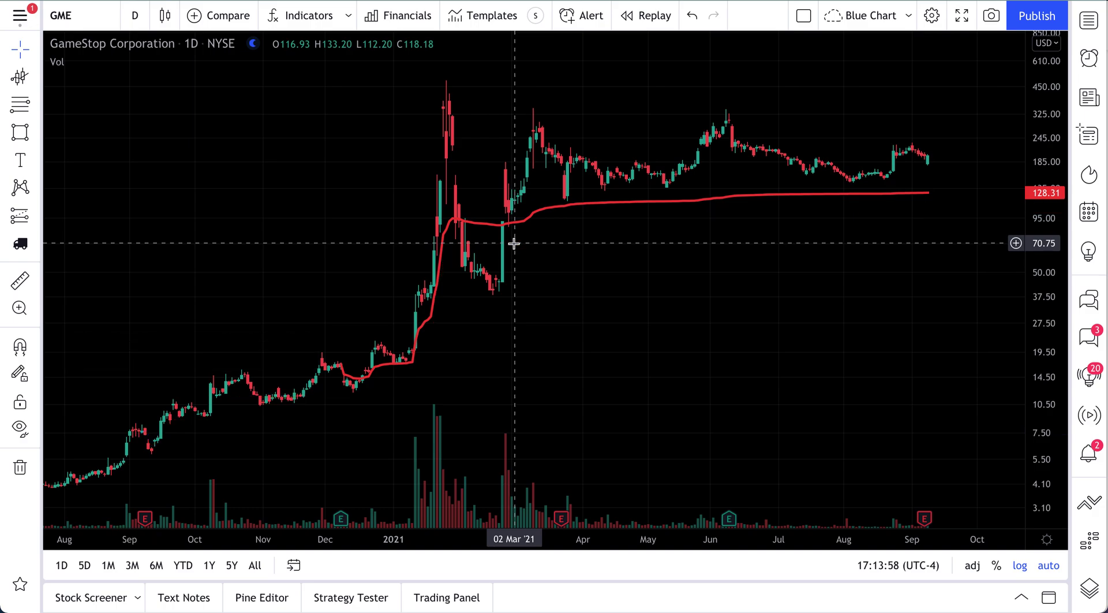
left_click(524, 214)
key("Delete")
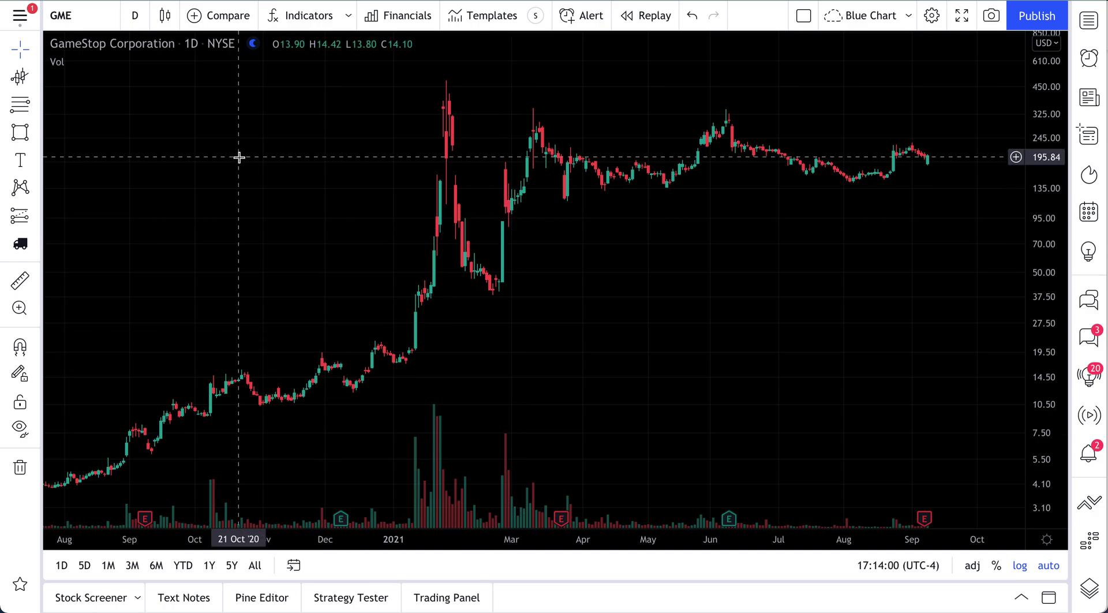
- Add an Anchored VWAP to the cleared GME chart, anchored at the 9 September 2020 earnings candle
left_click(36, 76)
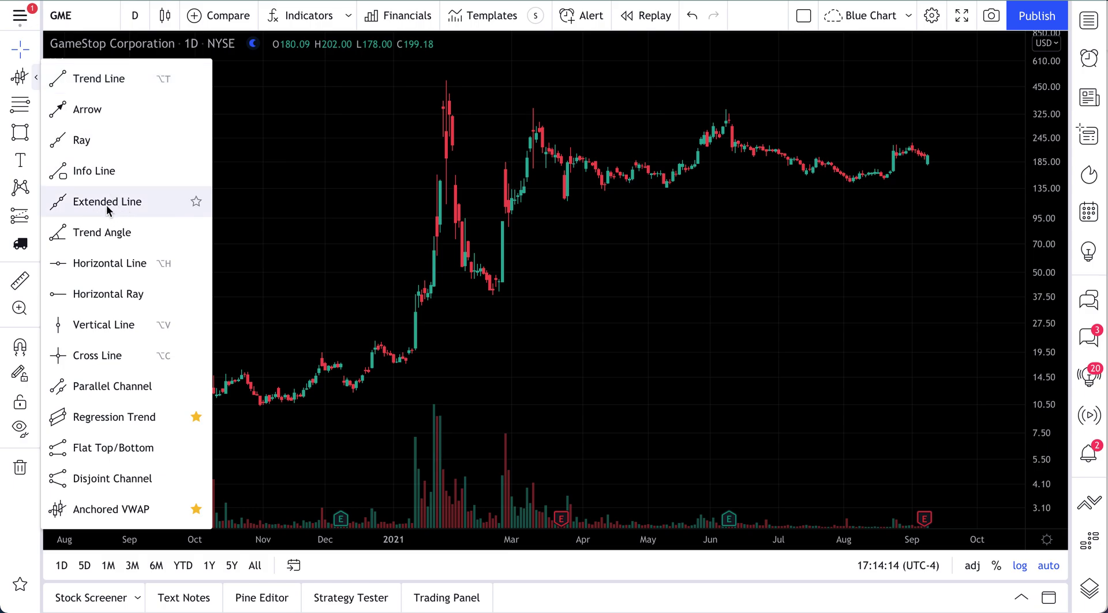
left_click(34, 215)
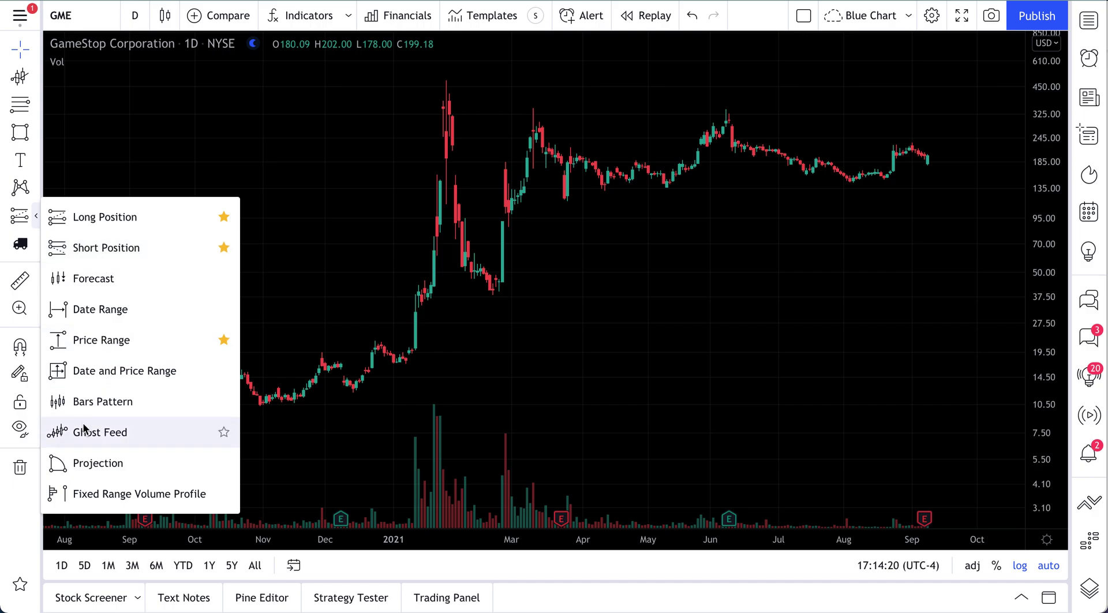
left_click(36, 81)
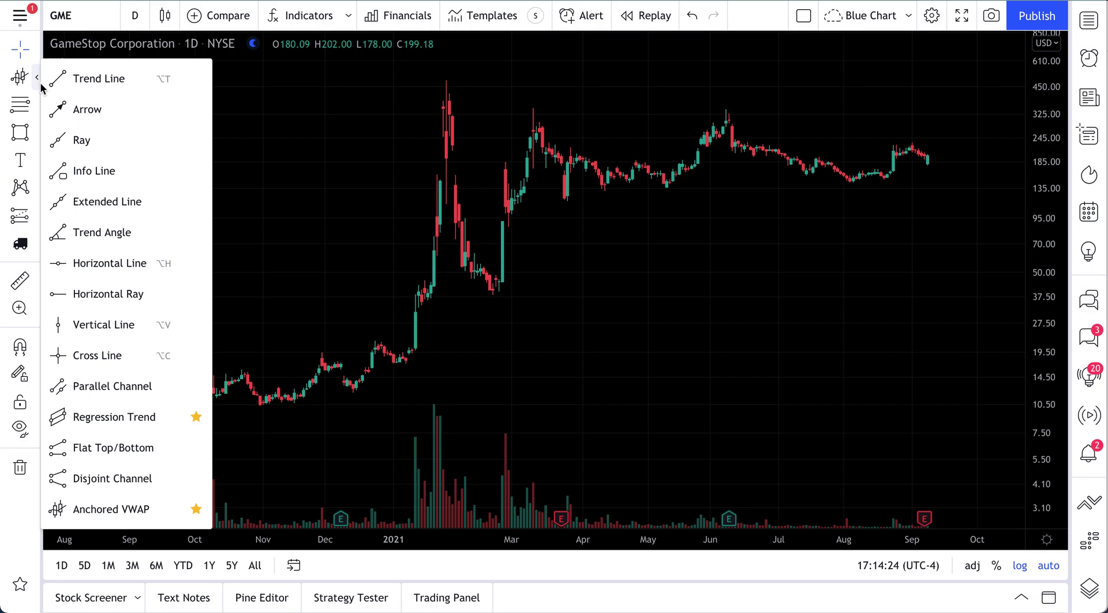
left_click(113, 511)
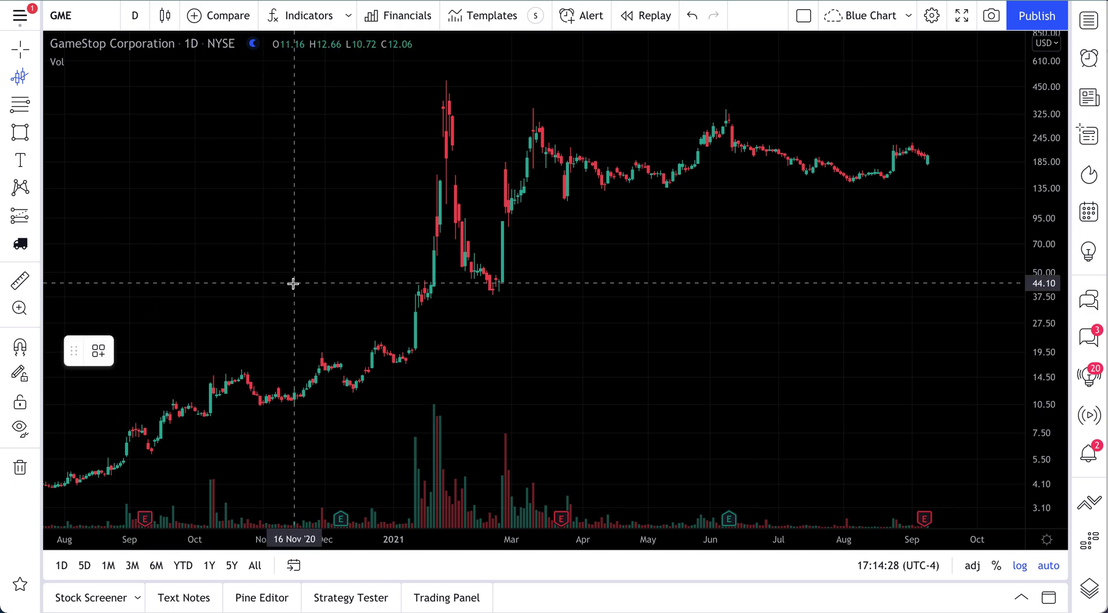
scroll(293, 283, "left", 5)
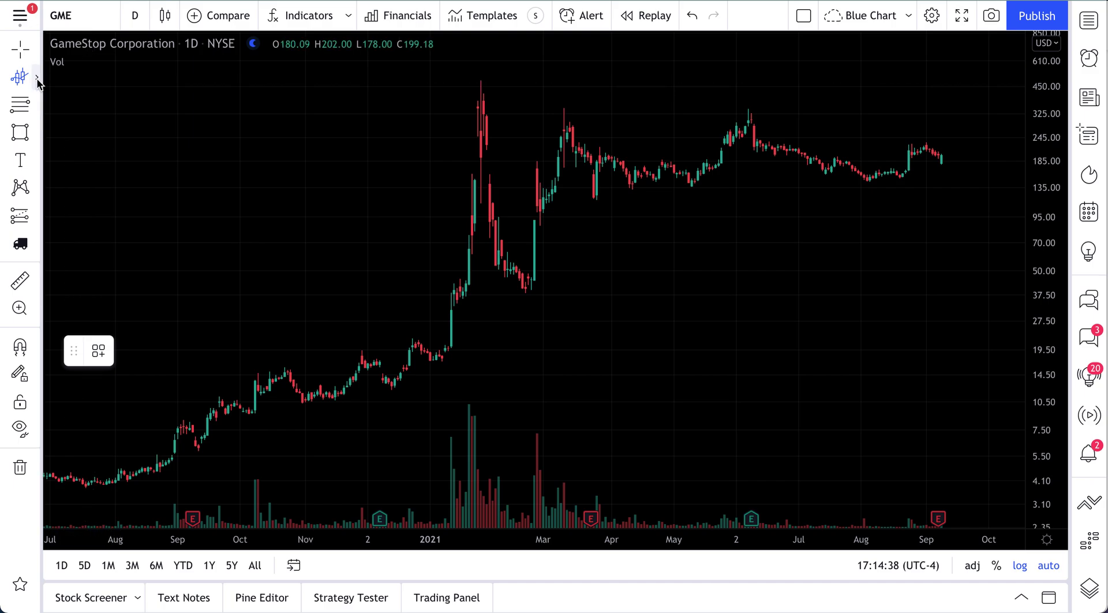
left_click(37, 77)
left_click(108, 510)
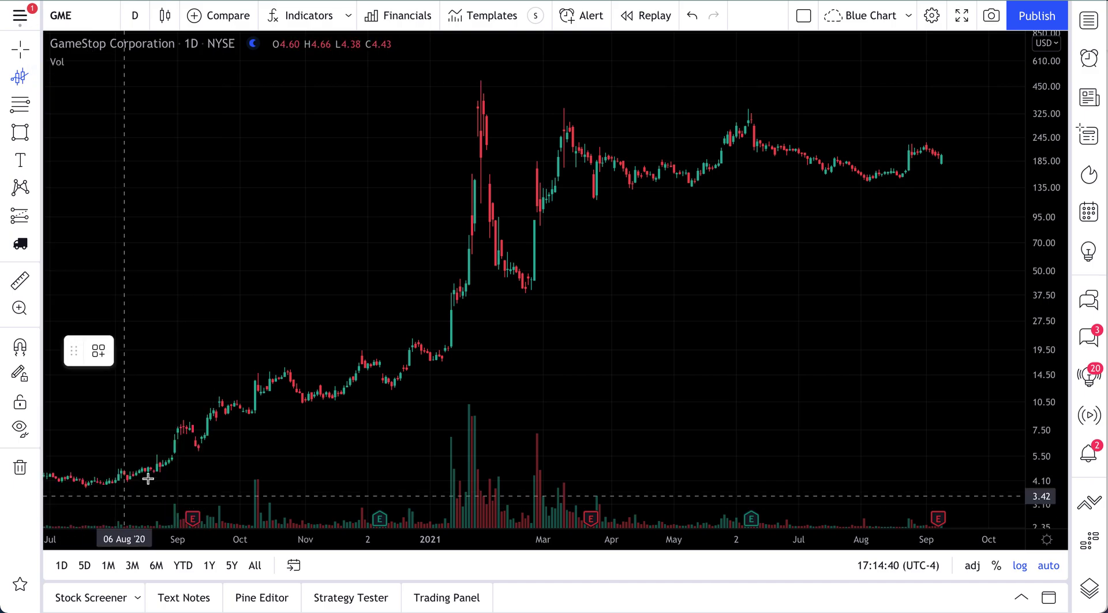
scroll(281, 393, "down", 2)
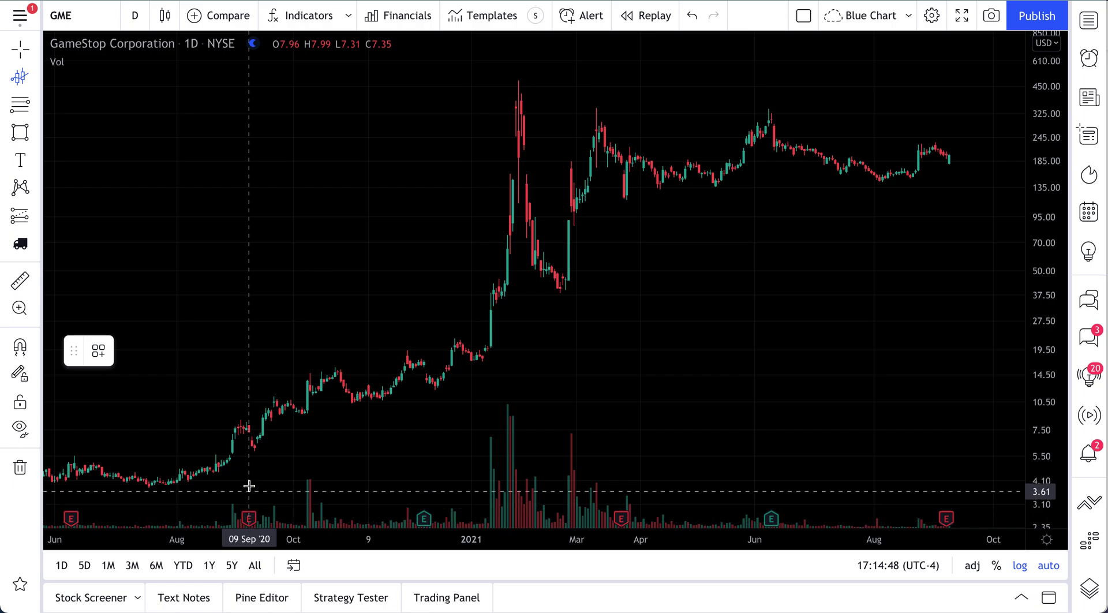
left_click(249, 429)
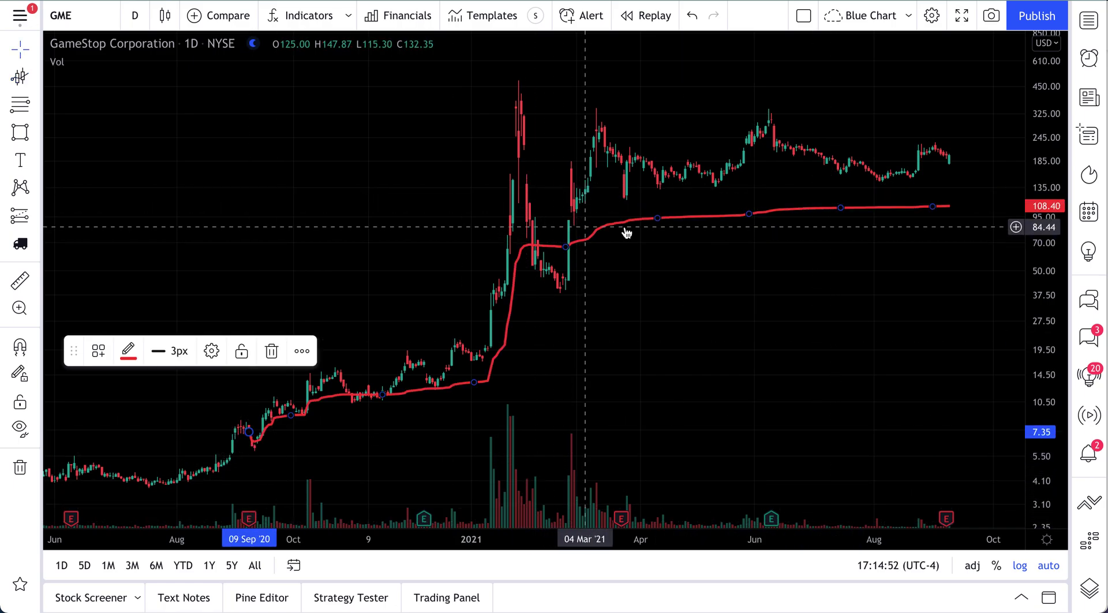
- Change the color of the September 2020 Anchored VWAP line to white
double_click(771, 215)
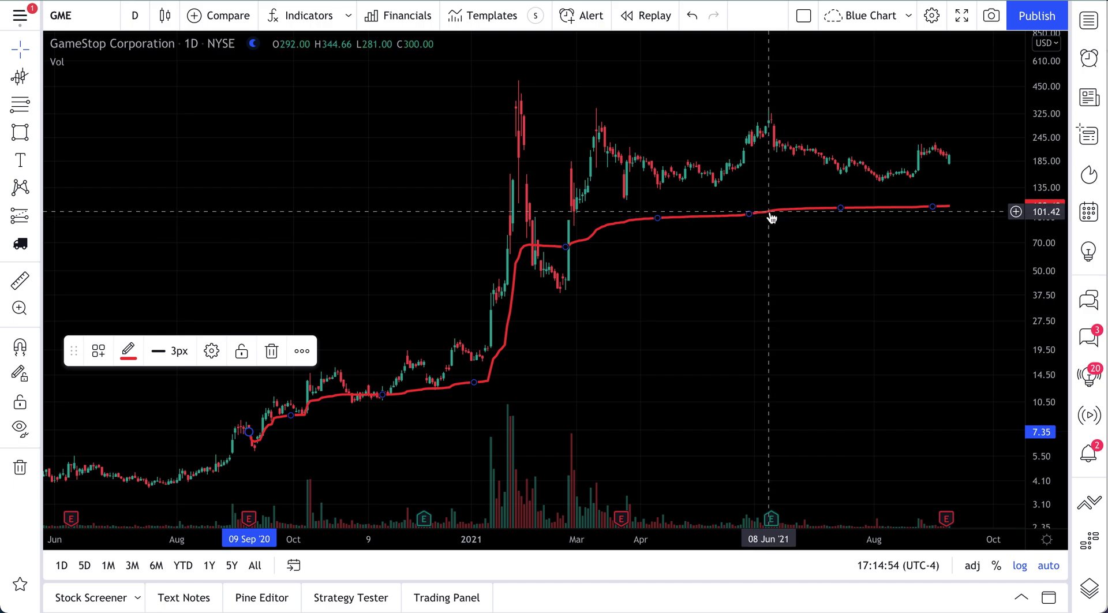
left_click(511, 297)
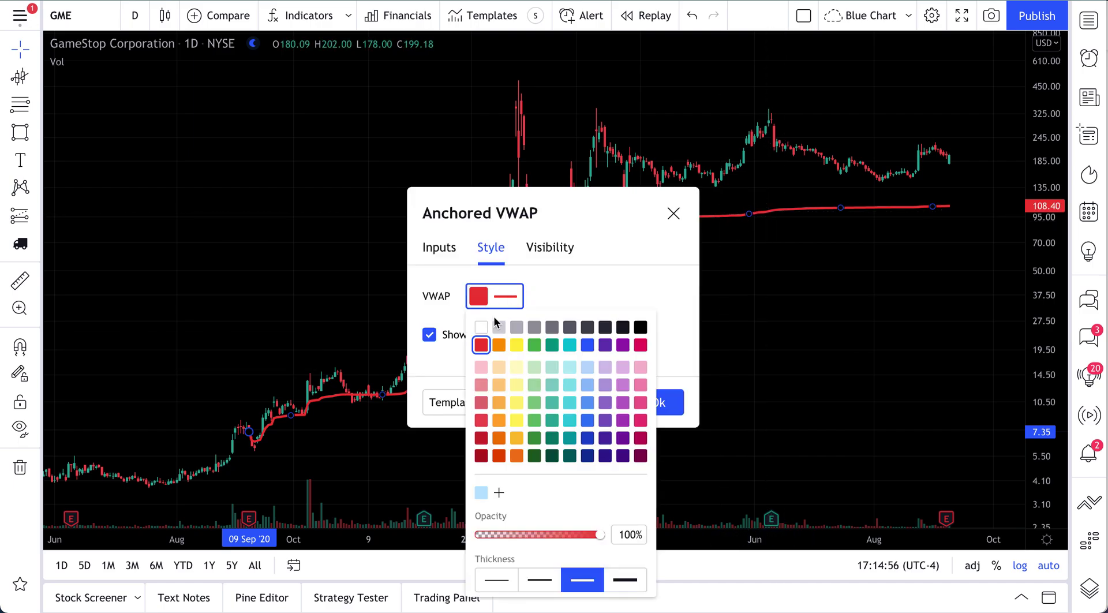
left_click(481, 327)
left_click(673, 214)
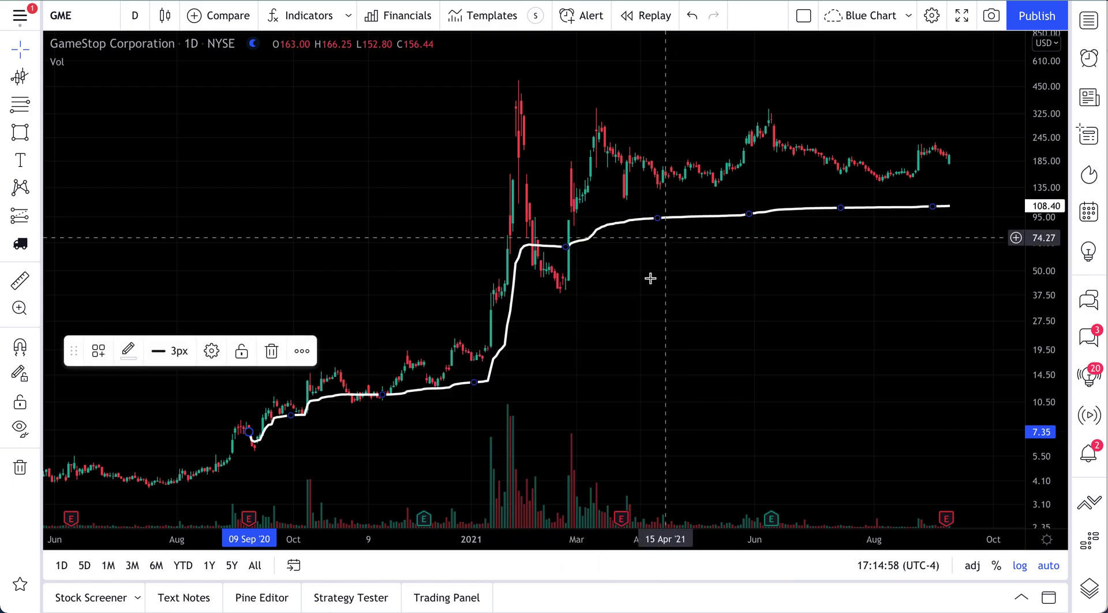
left_click(651, 278)
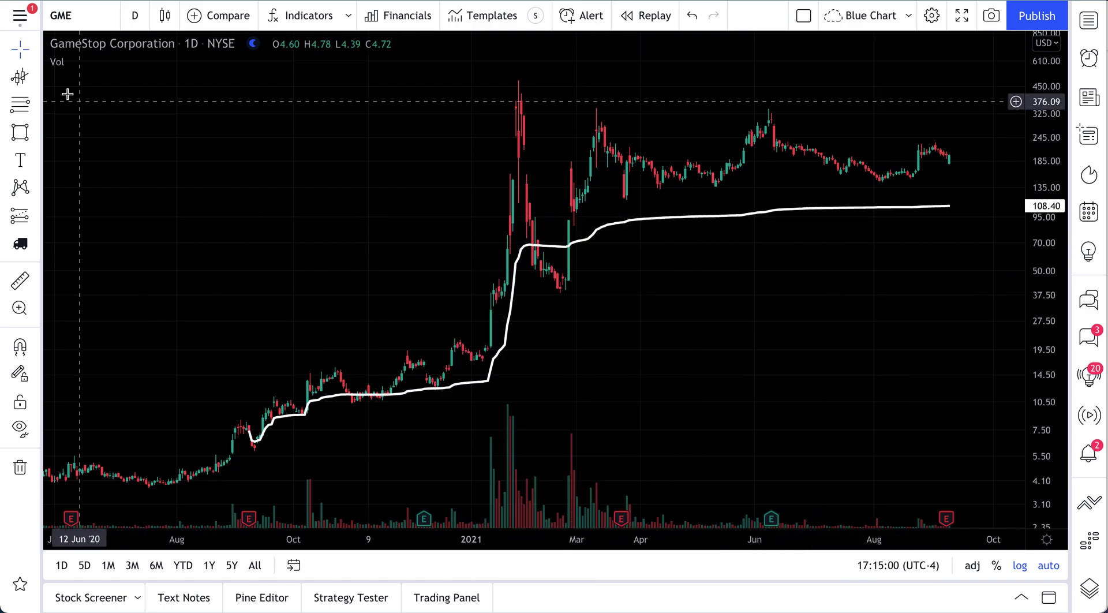
- Add another Anchored VWAP, anchored at the 8 December 2020 earnings candle
left_click(32, 77)
left_click(110, 508)
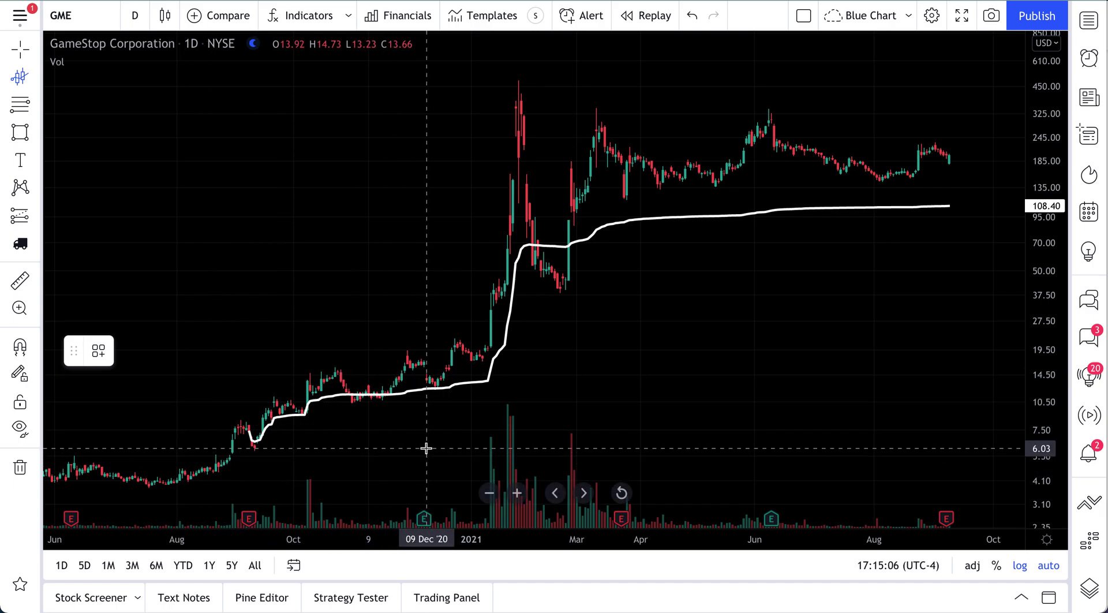
left_click(424, 365)
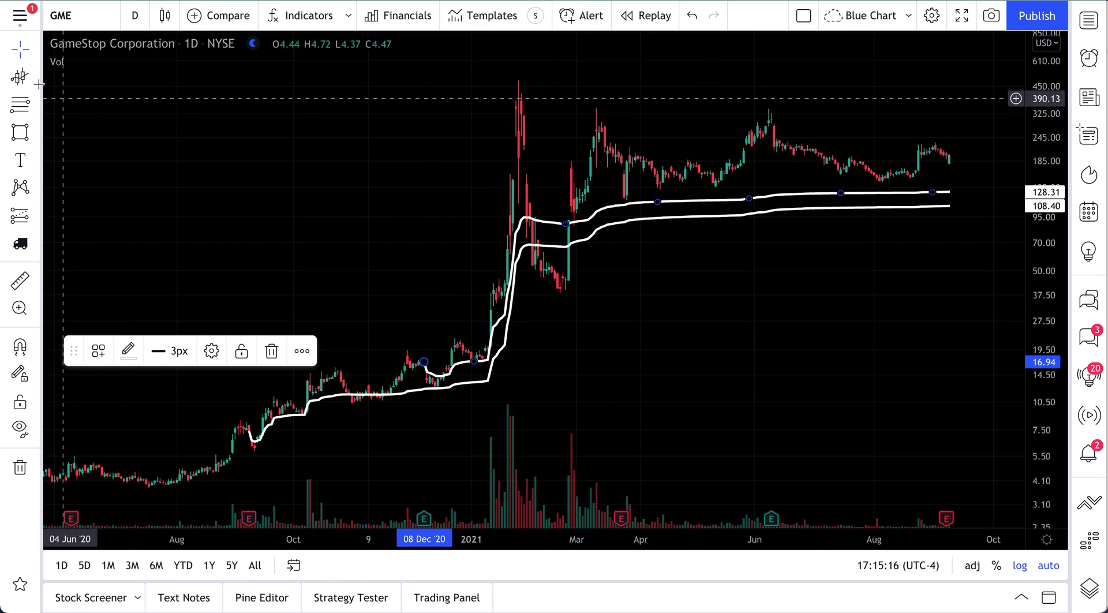
- Add a third Anchored VWAP, anchored at the 23 March 2021 earnings candle
left_click(21, 79)
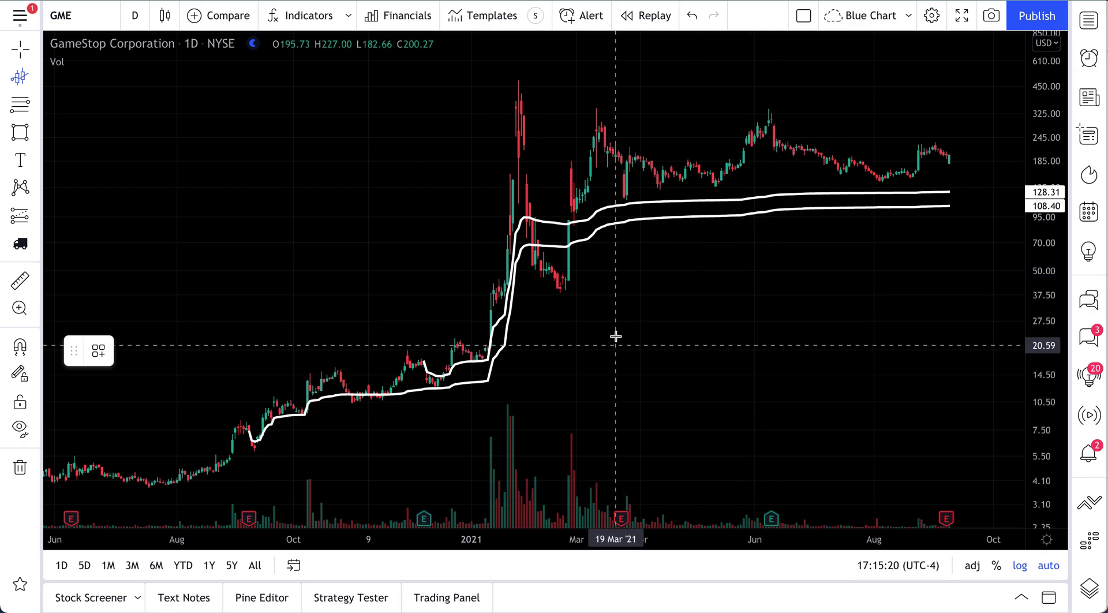
left_click(621, 197)
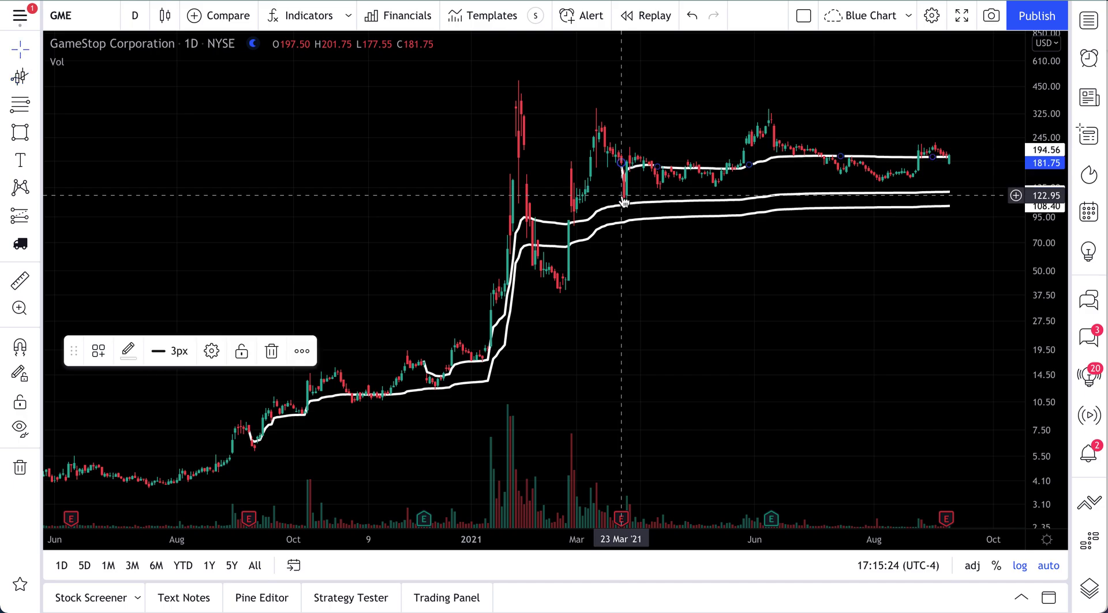
left_click(791, 299)
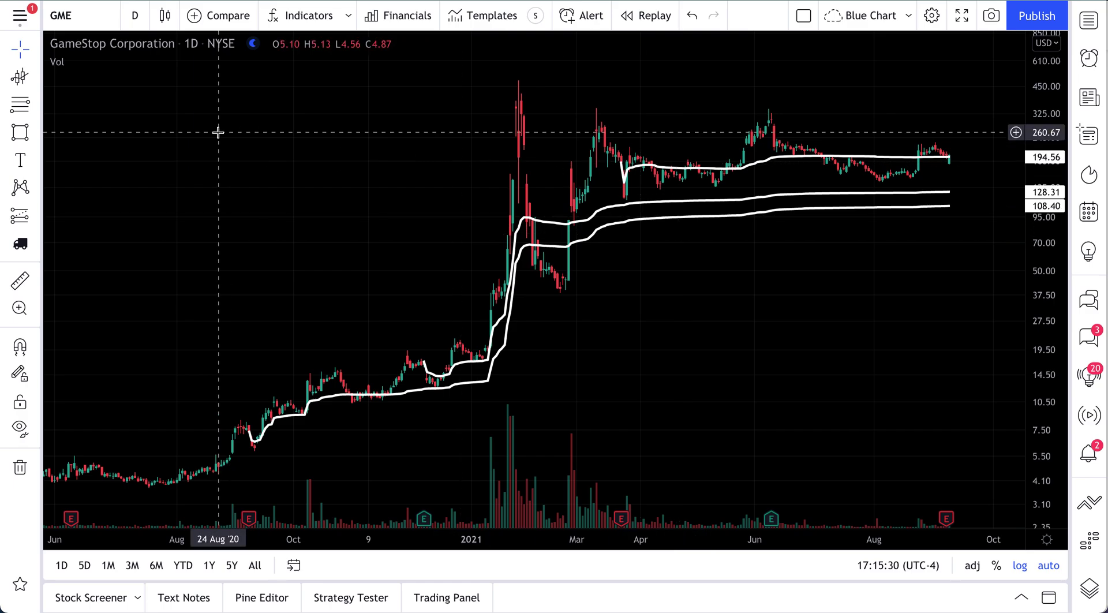
- Change the color of the March 2021 Anchored VWAP line to red
double_click(757, 167)
left_click(502, 301)
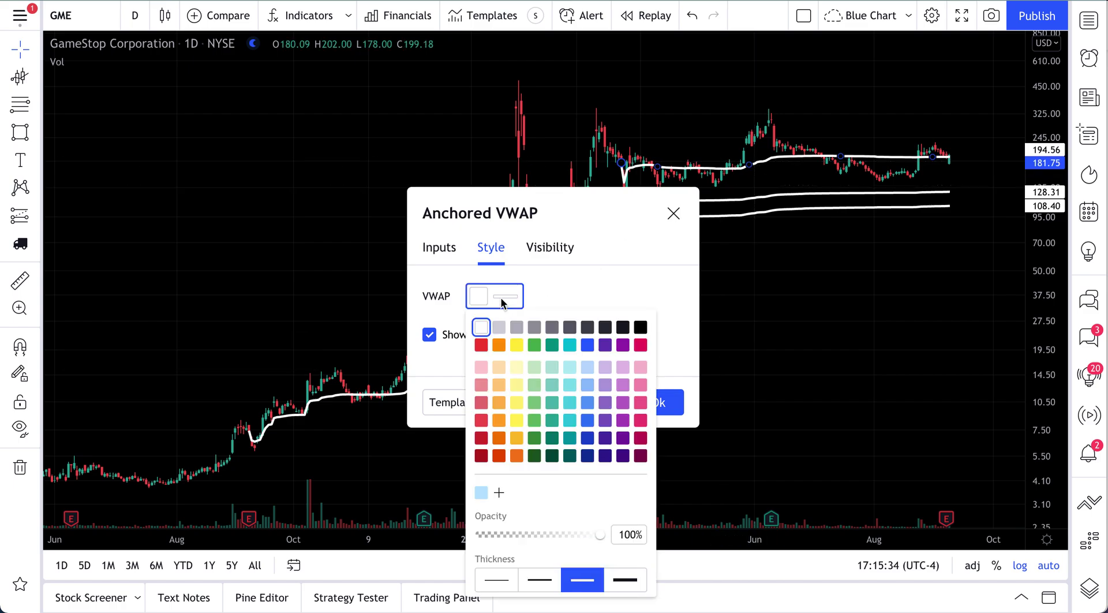
left_click(481, 345)
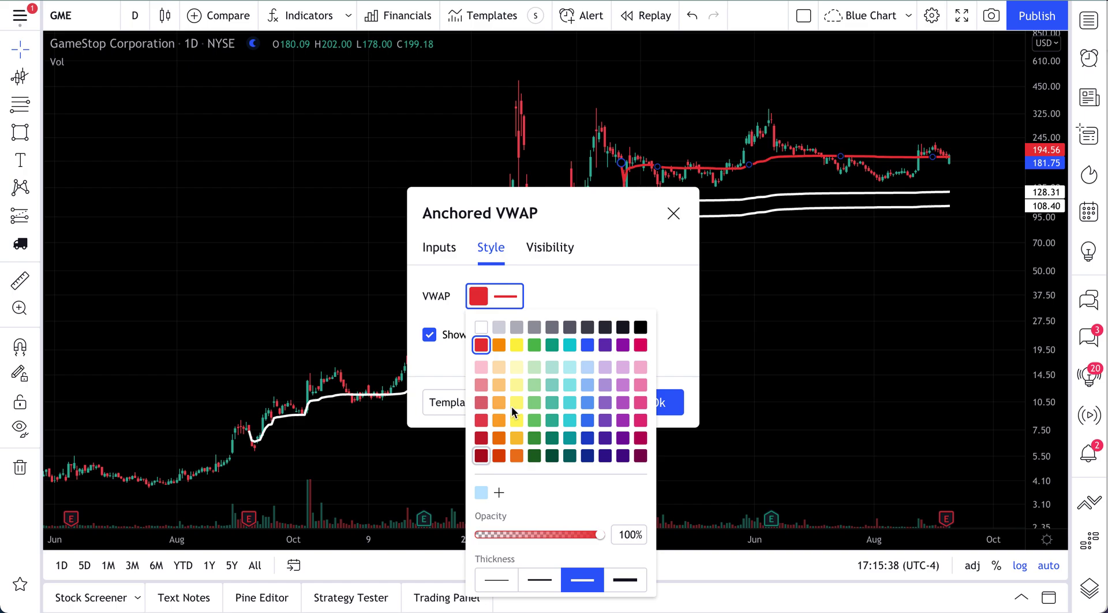
left_click(677, 221)
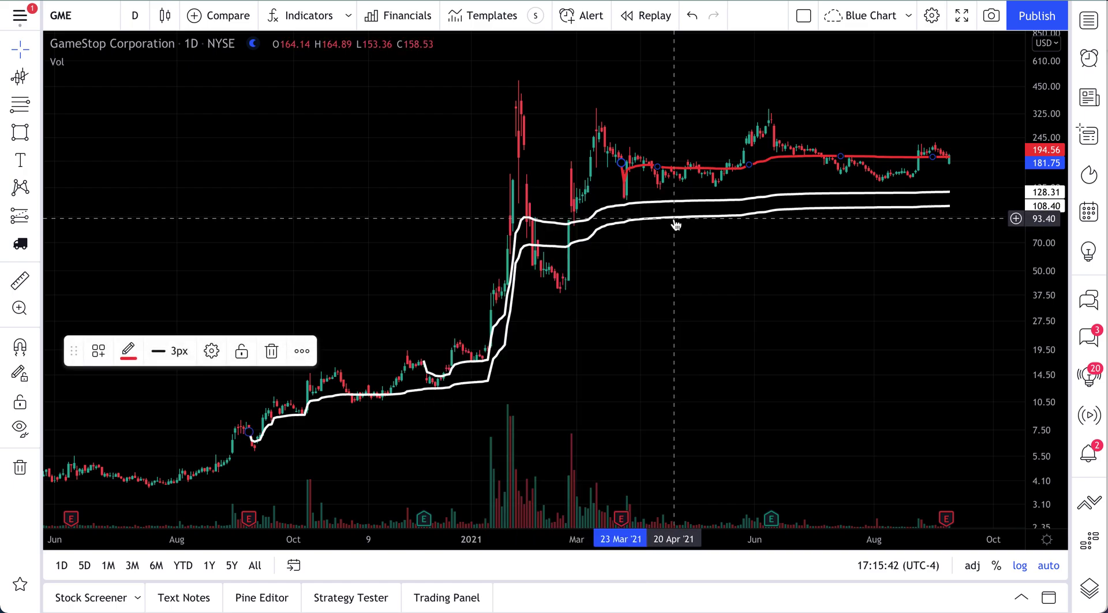
- Change the color of the September 2020 Anchored VWAP line to bright blue
double_click(676, 224)
left_click(506, 296)
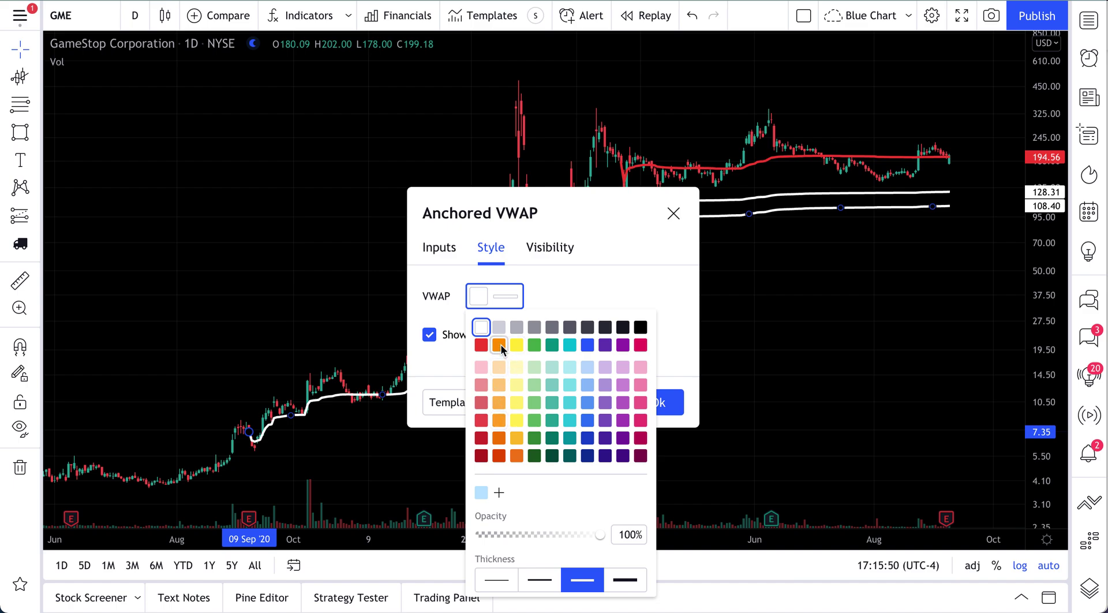
left_click(588, 345)
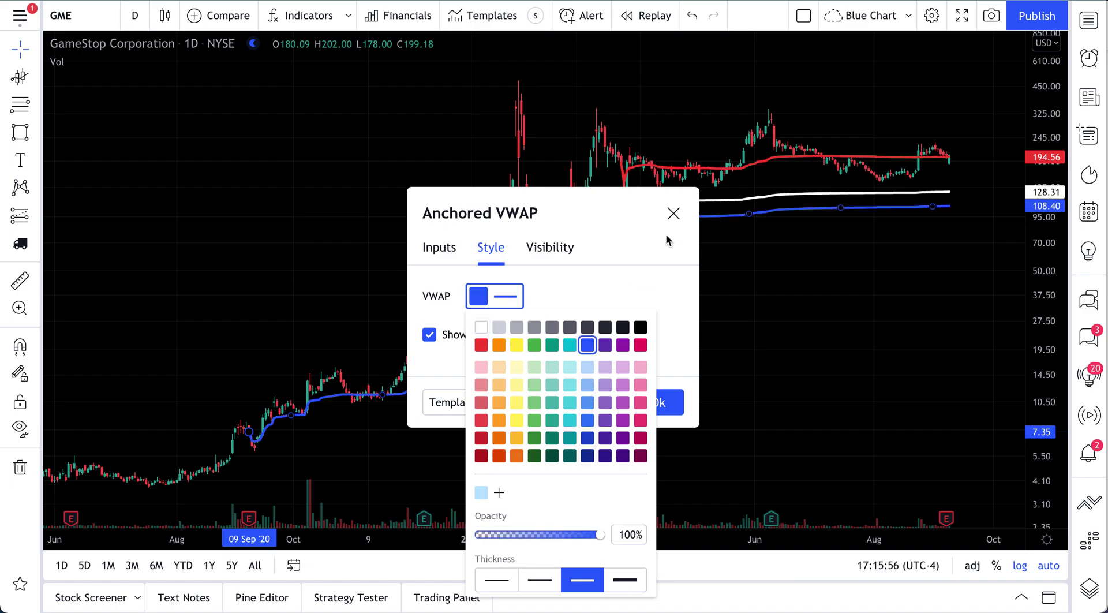
left_click(671, 212)
left_click(675, 212)
- Change the color of the December 2020 Anchored VWAP line to a darker blue
double_click(704, 203)
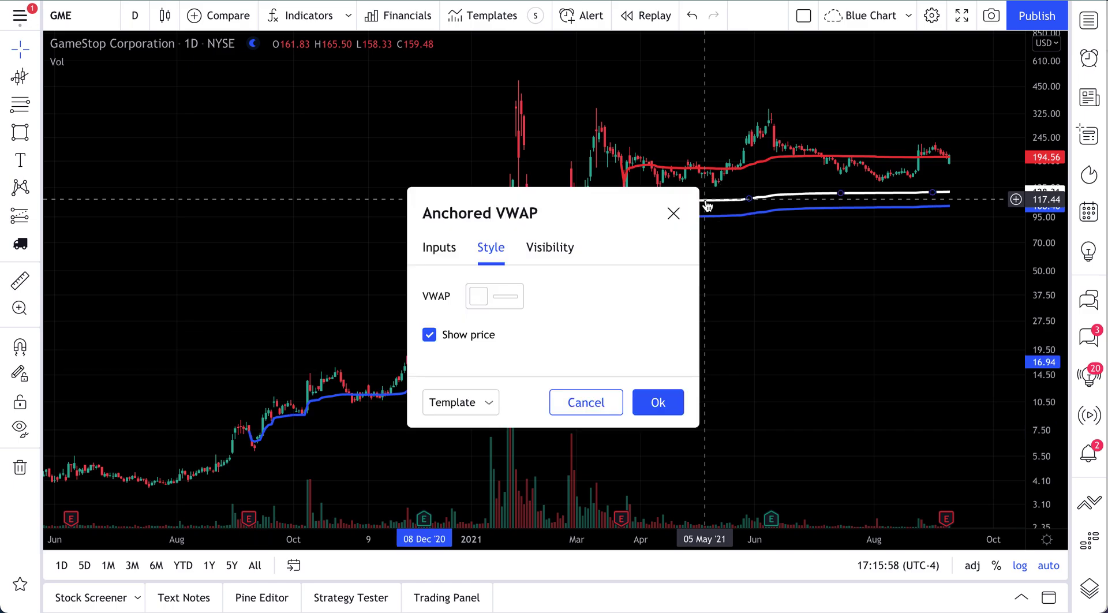
left_click(495, 303)
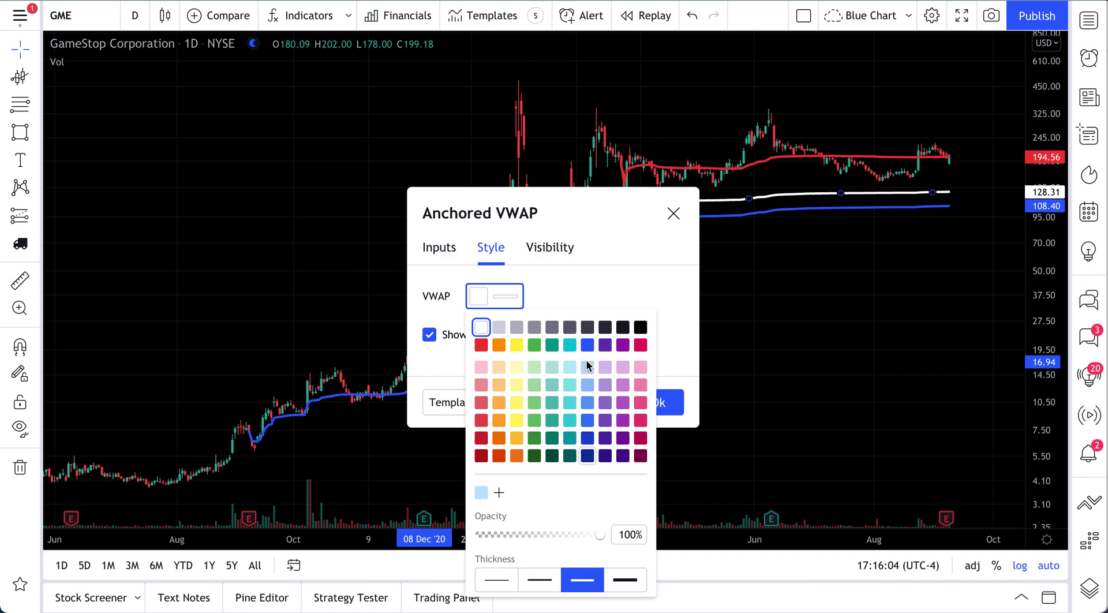
left_click(588, 439)
left_click(674, 213)
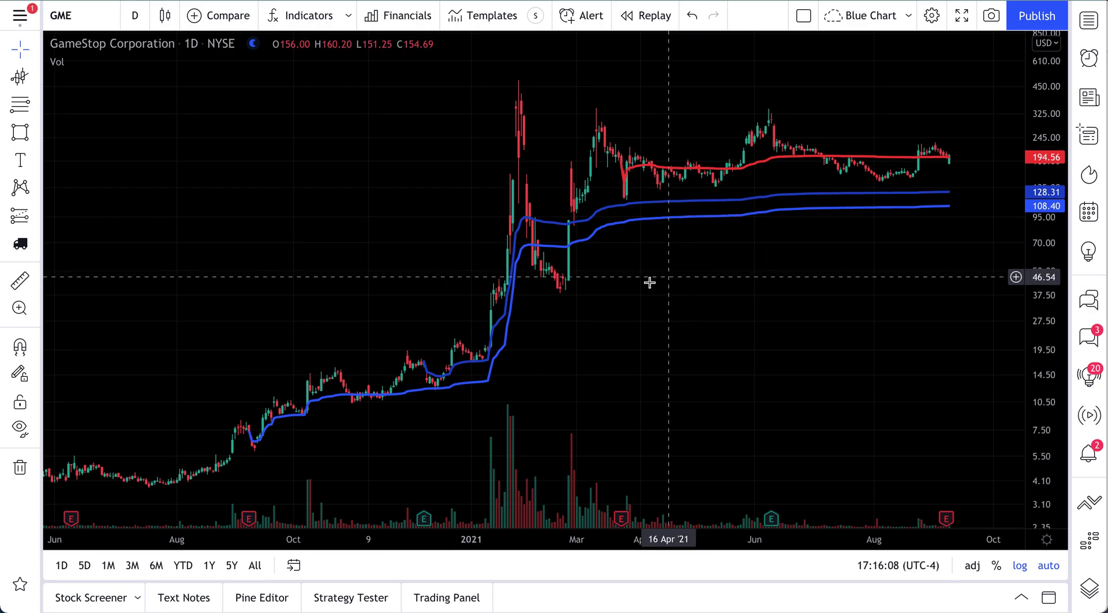
scroll(613, 289, "up", 5)
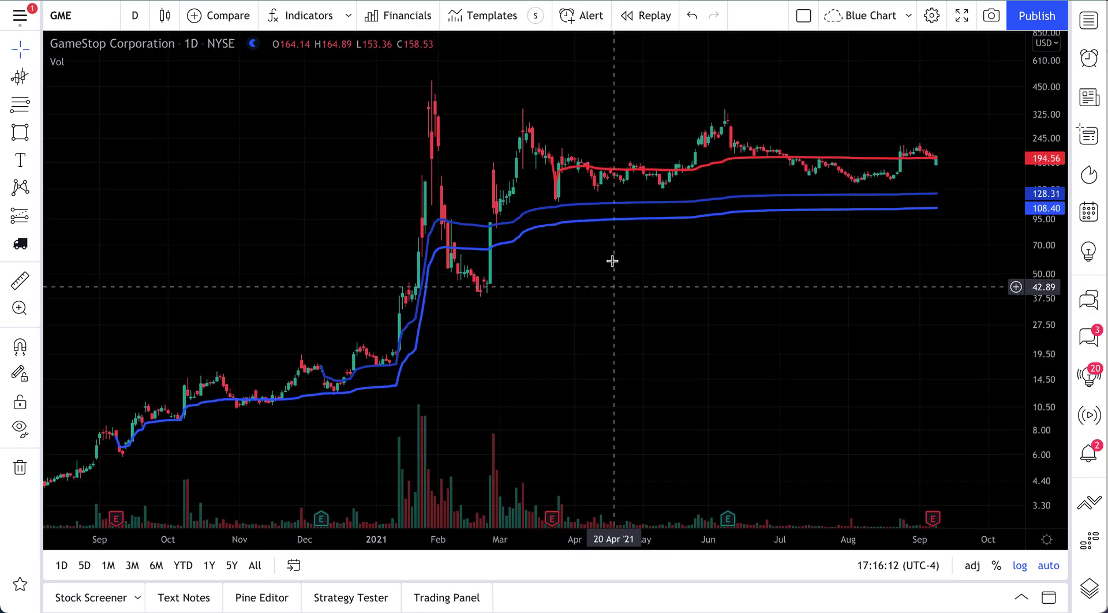
double_click(736, 165)
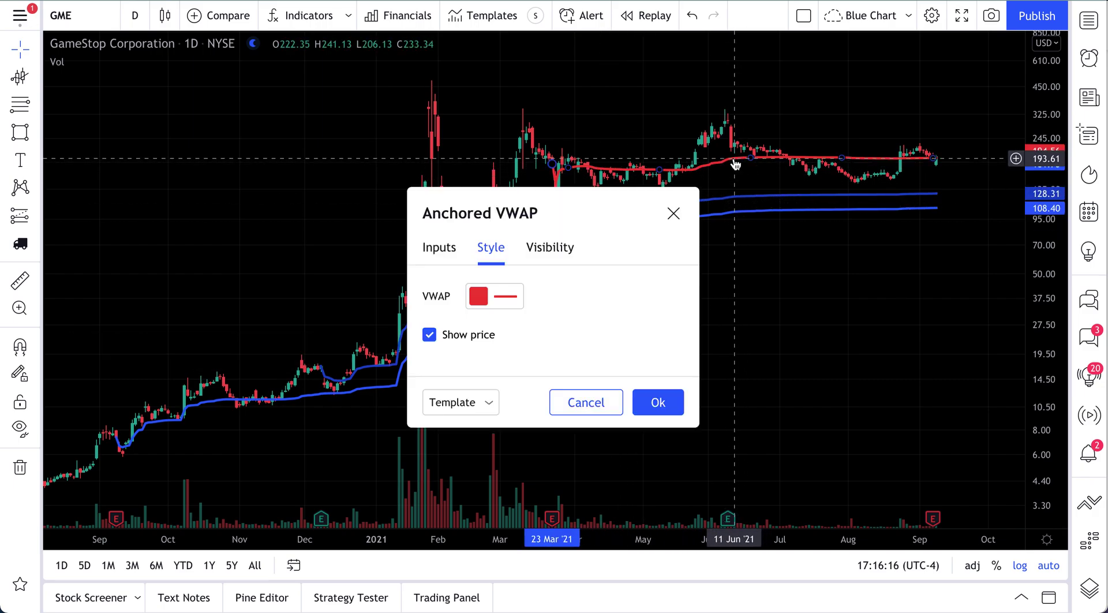
left_click(675, 215)
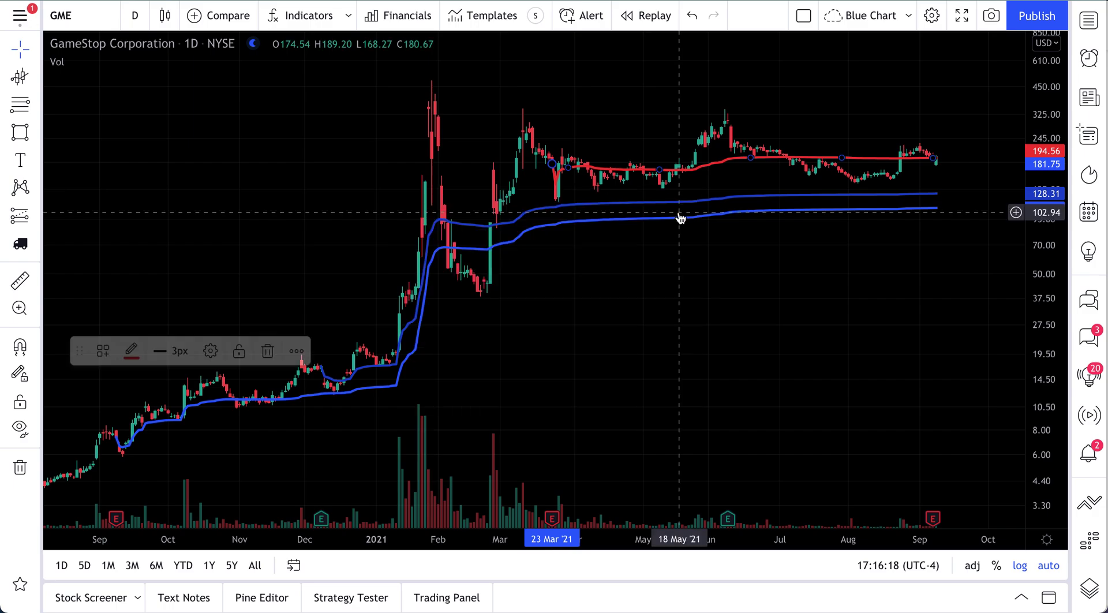
- Open the September 2020 Anchored VWAP's settings and move the dialog clear of the VWAP lines
left_click(746, 212)
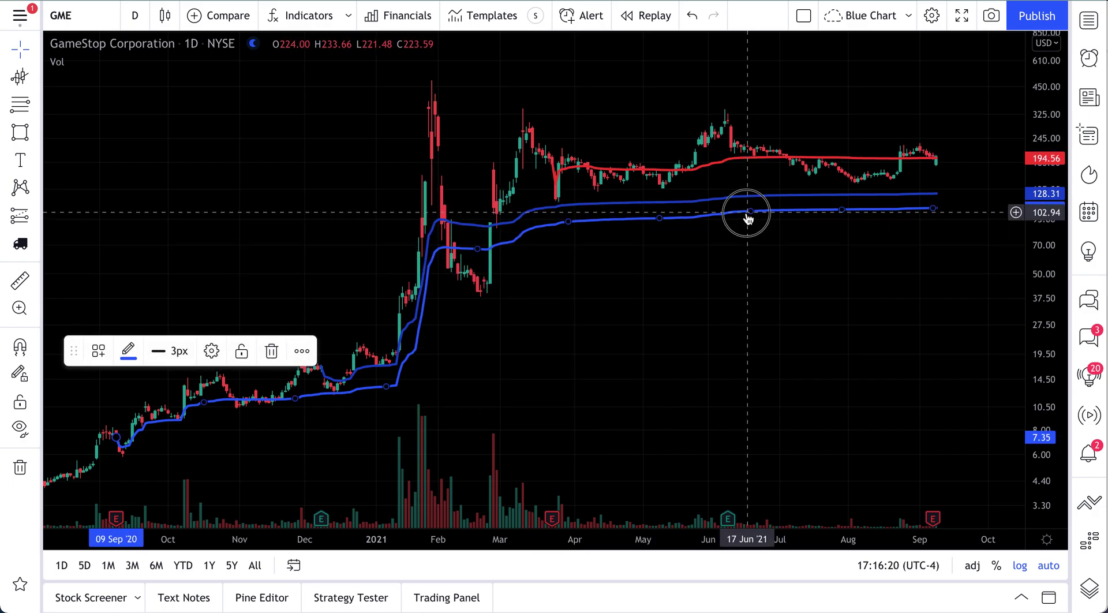
double_click(747, 213)
left_click_drag(473, 225, 120, 88)
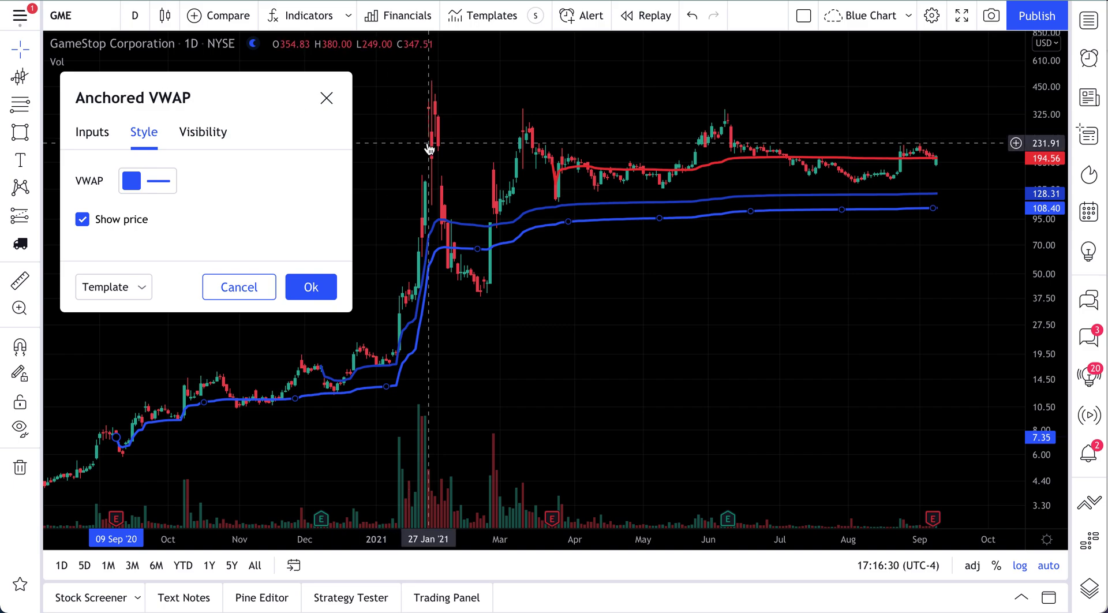
- Try Open, High and Low as the September 2020 Anchored VWAP's source, ending back on Close
left_click(93, 141)
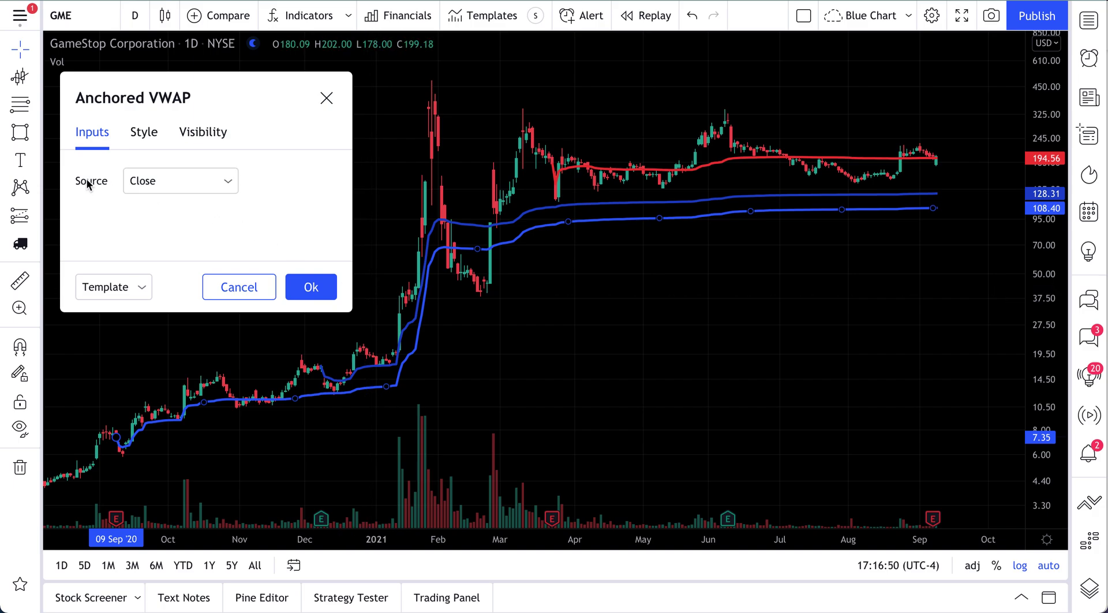
left_click(179, 176)
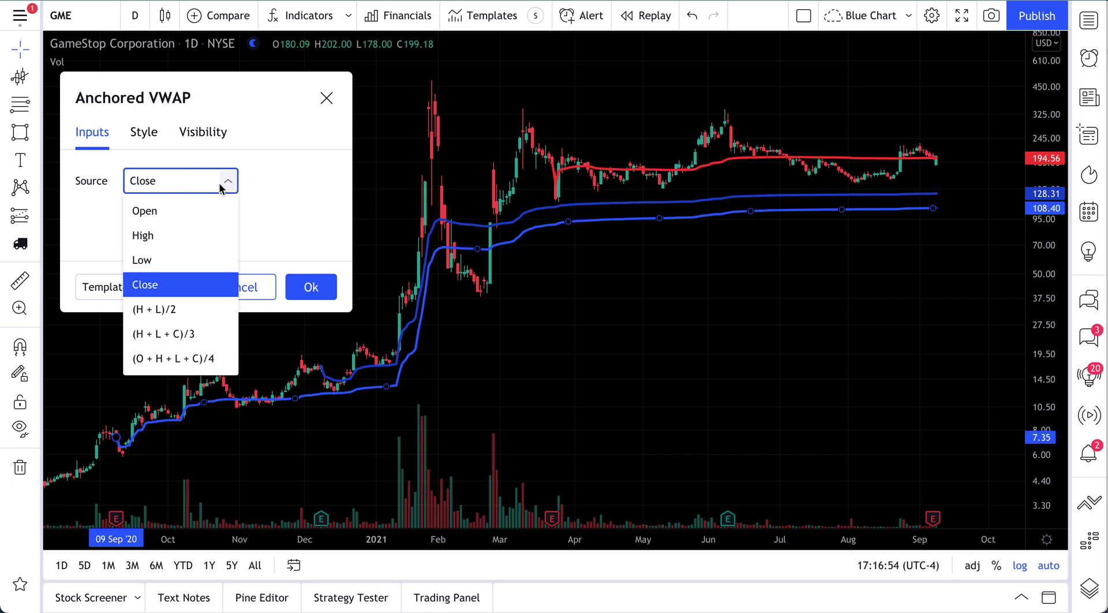
left_click(183, 211)
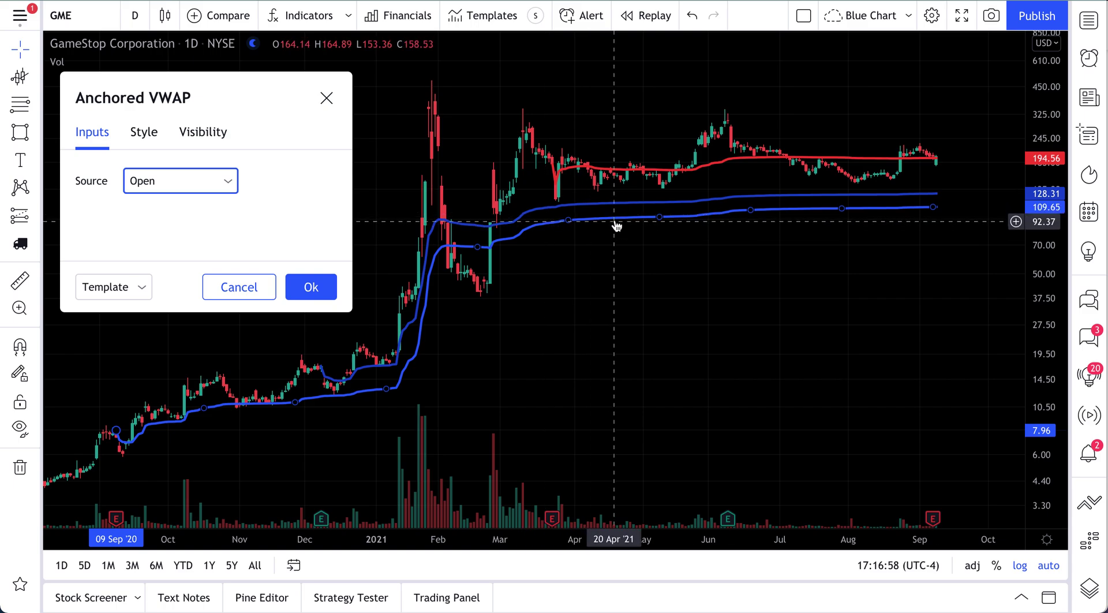
left_click(179, 181)
left_click(175, 231)
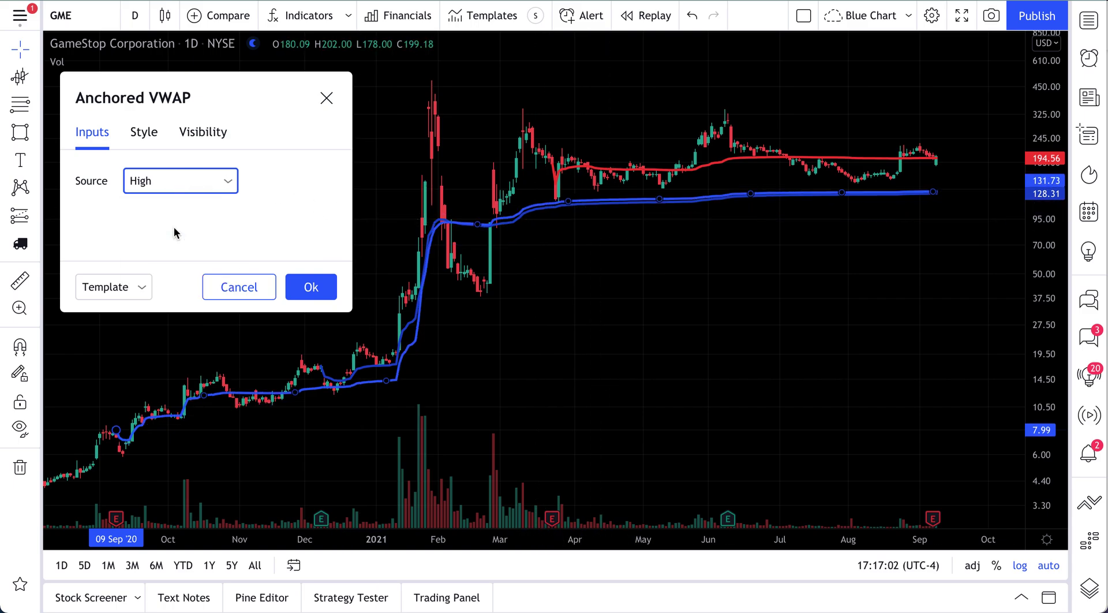
left_click(211, 185)
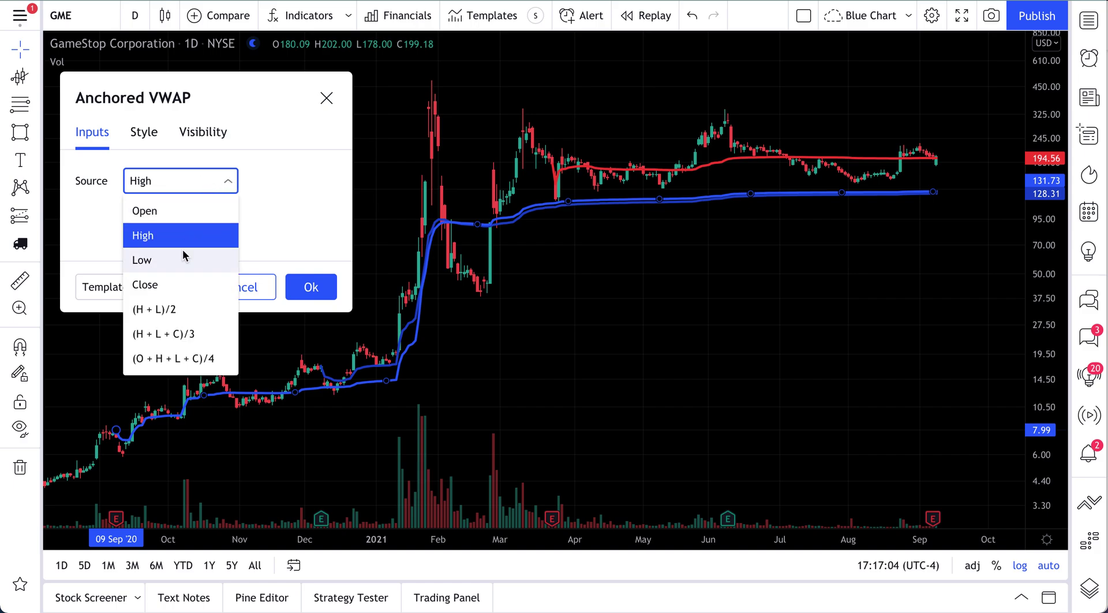
left_click(172, 261)
left_click(193, 181)
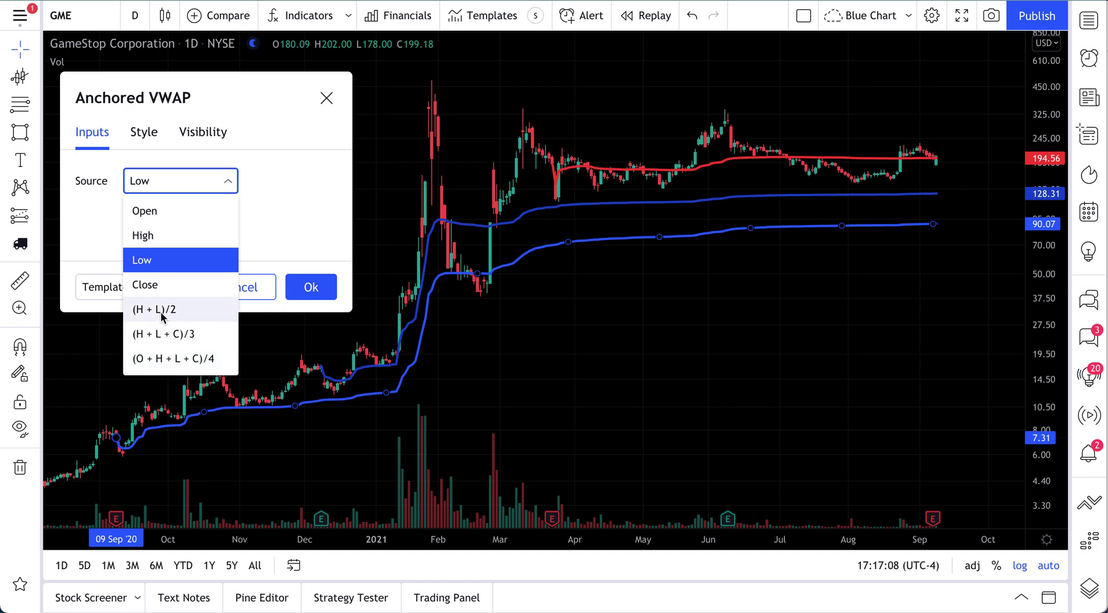
left_click(163, 285)
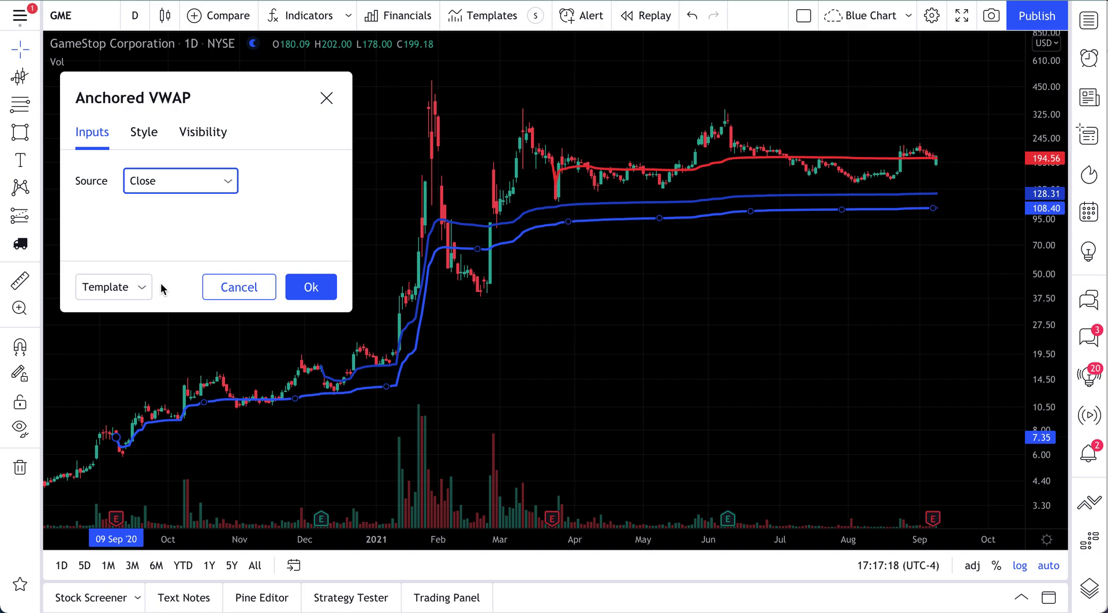
- Hide the September 2020 Anchored VWAP's price label and show it again
left_click(142, 134)
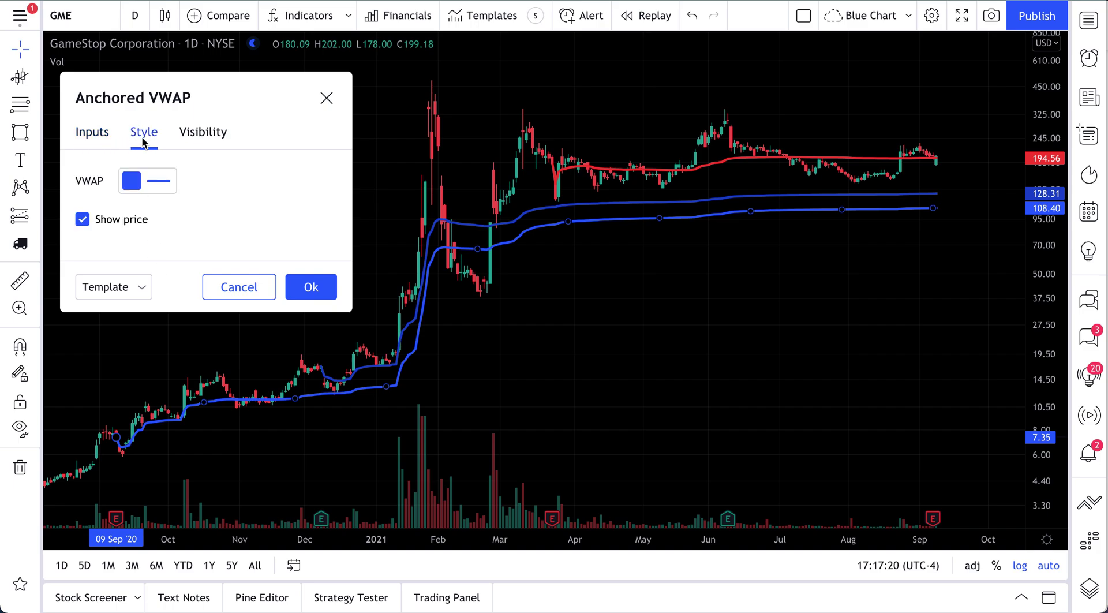
left_click(82, 220)
left_click(83, 220)
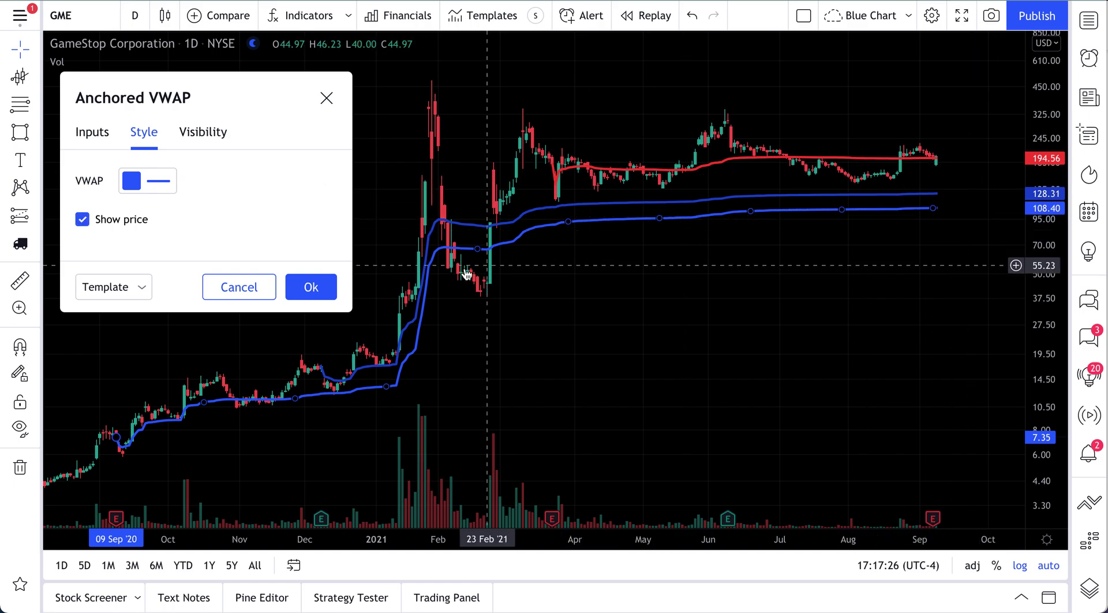
left_click(116, 221)
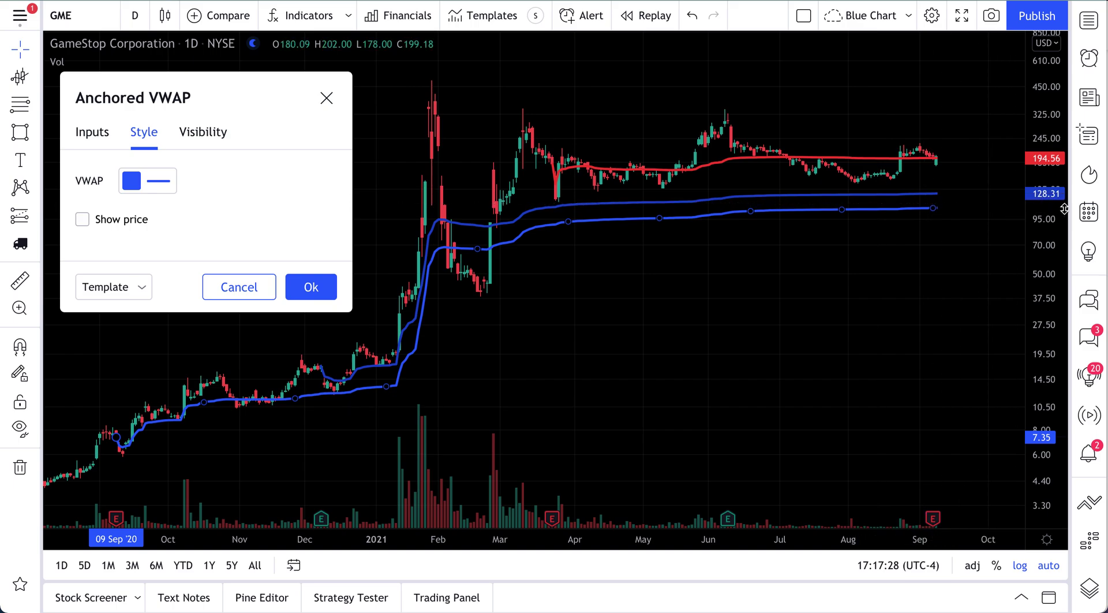
left_click(99, 220)
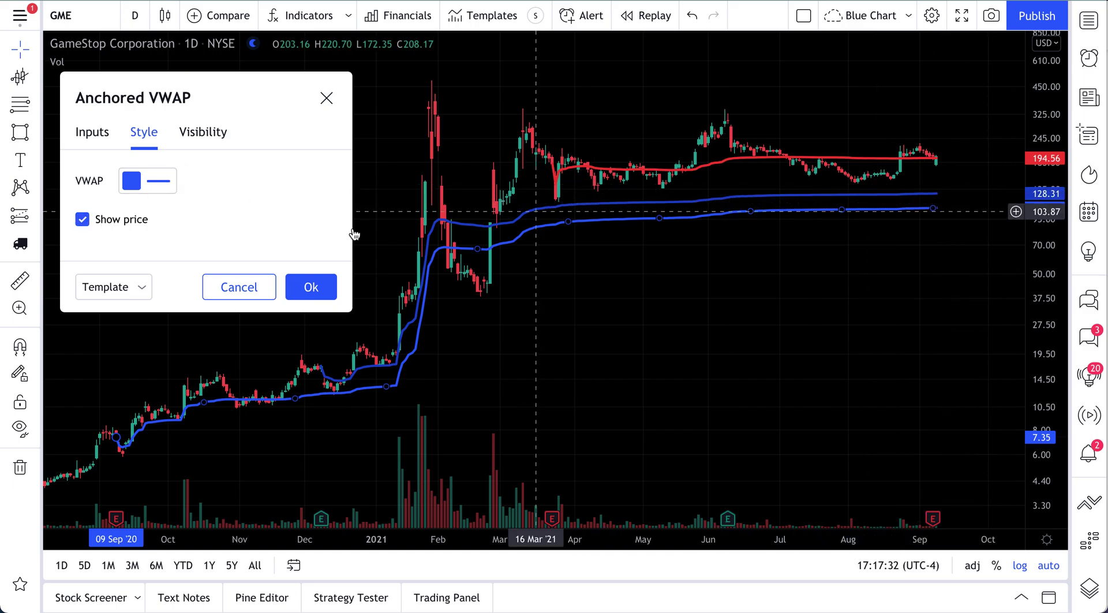
- Turn off the September 2020 Anchored VWAP's visibility on minute timeframes
left_click(217, 135)
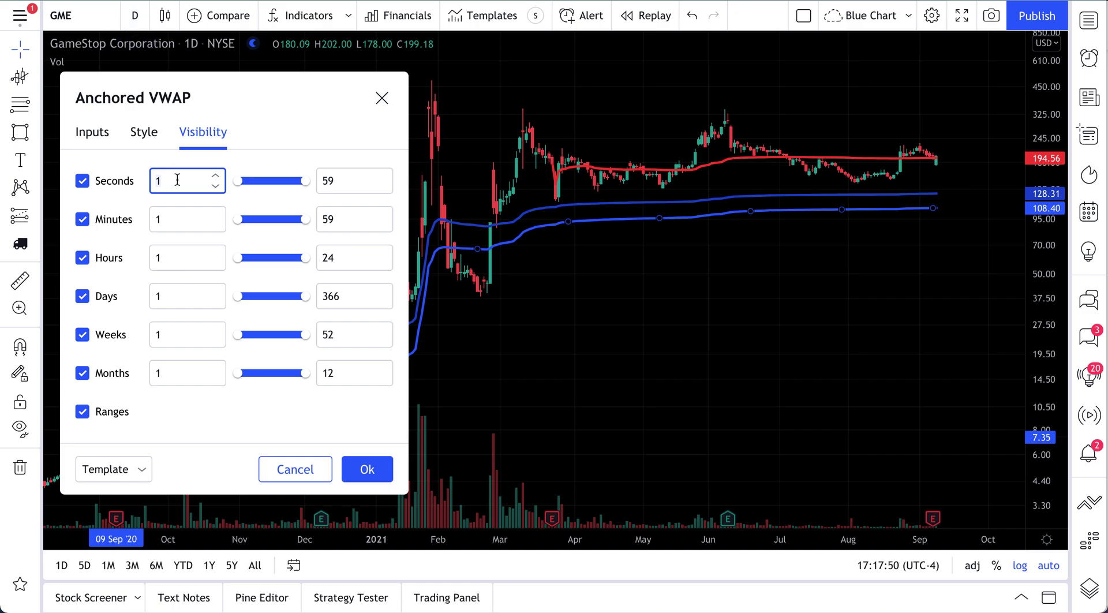
left_click(162, 219)
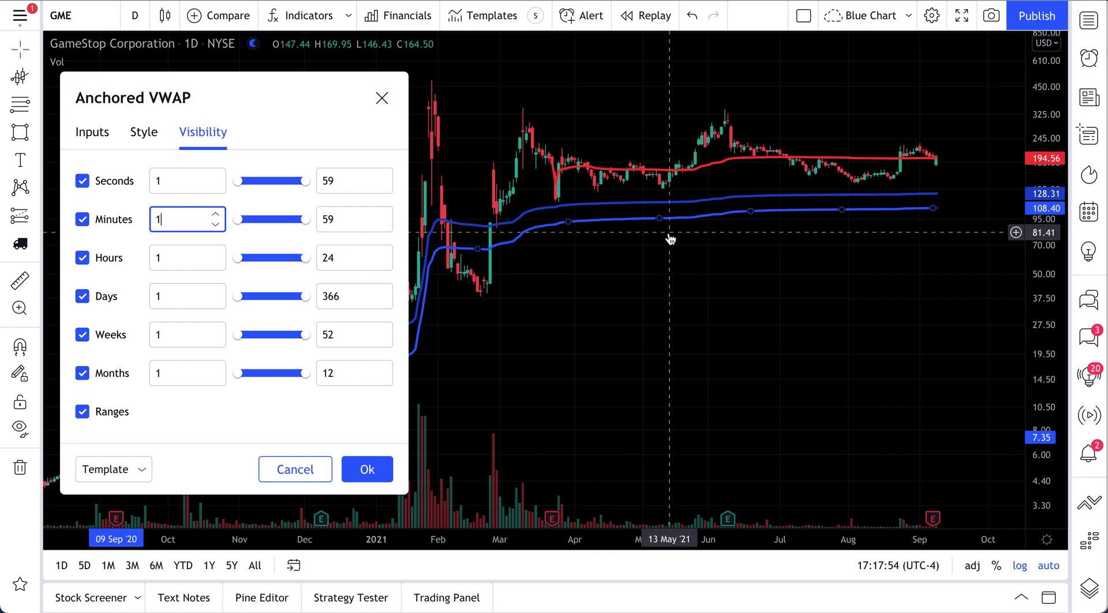
left_click(82, 219)
- Switch the chart to the 1 minute interval and examine which Anchored VWAP lines are displayed there
left_click(136, 13)
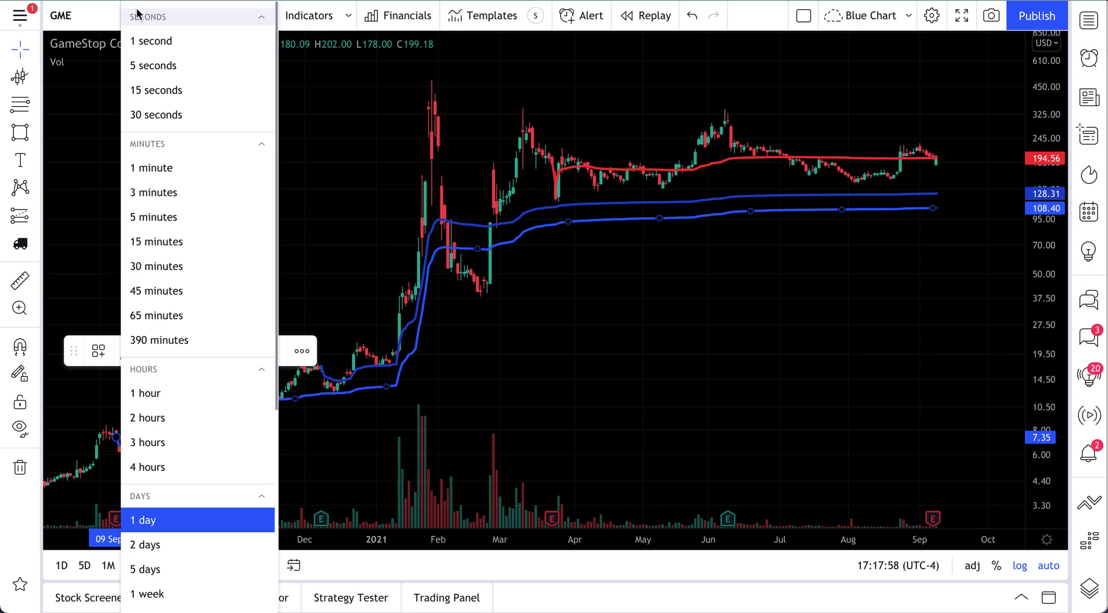
left_click(162, 169)
scroll(629, 330, "down", 10)
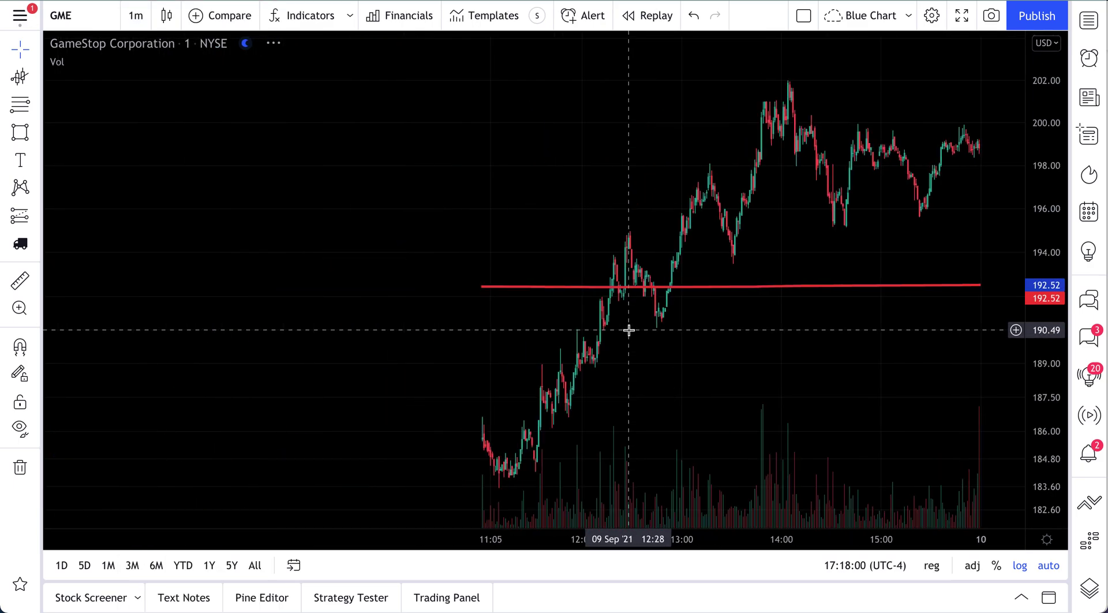
left_click_drag(751, 312, 564, 262)
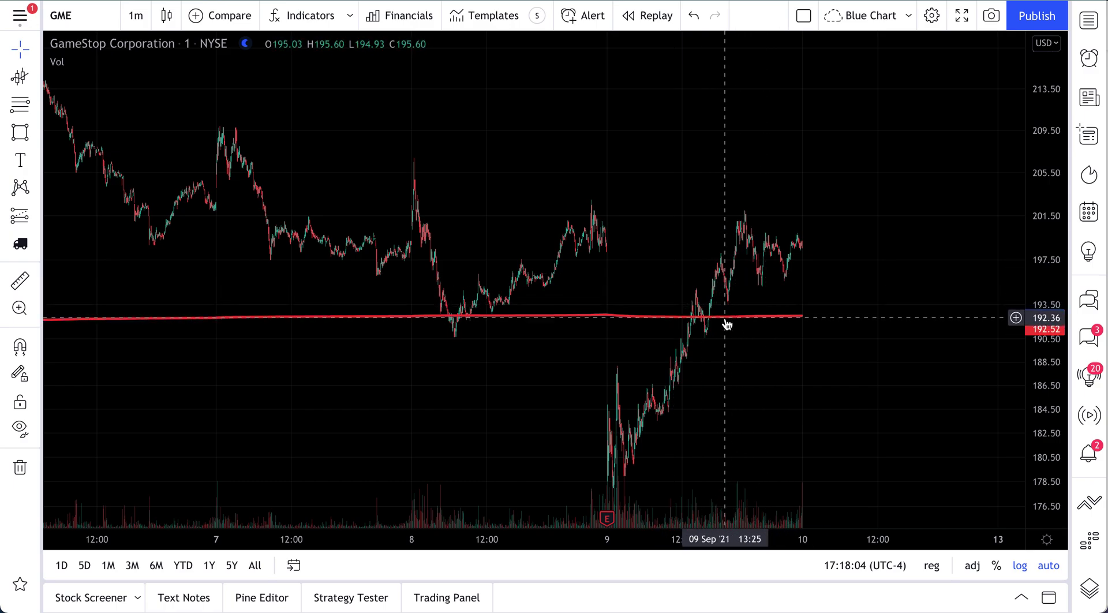
scroll(725, 323, "down", 3)
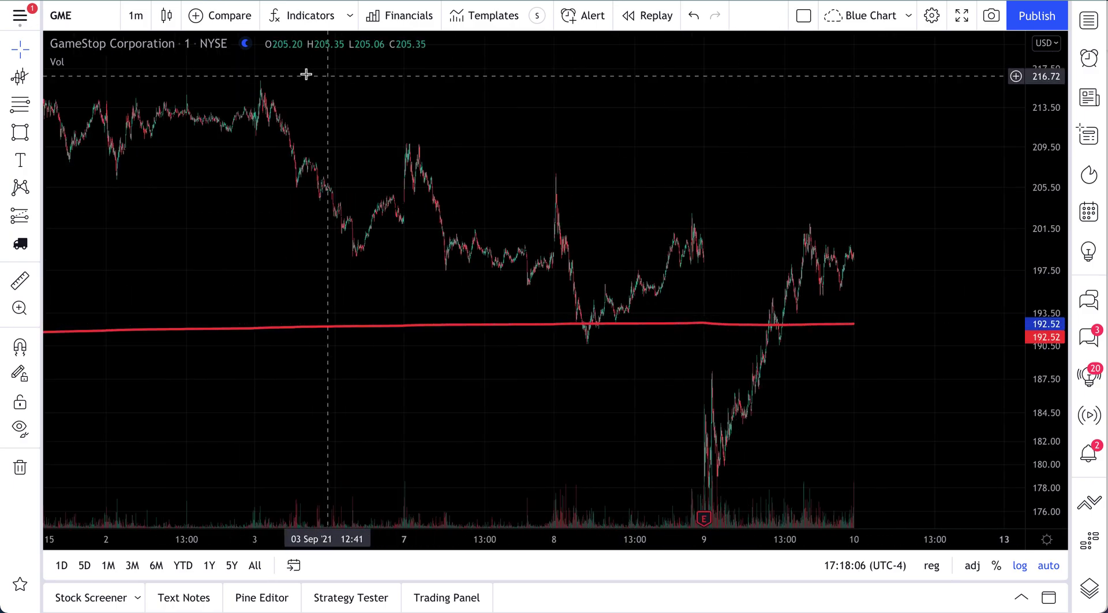
- Return the chart to the 1 day interval and frame the candles from late 2020 through September 2021
left_click(135, 15)
left_click(176, 530)
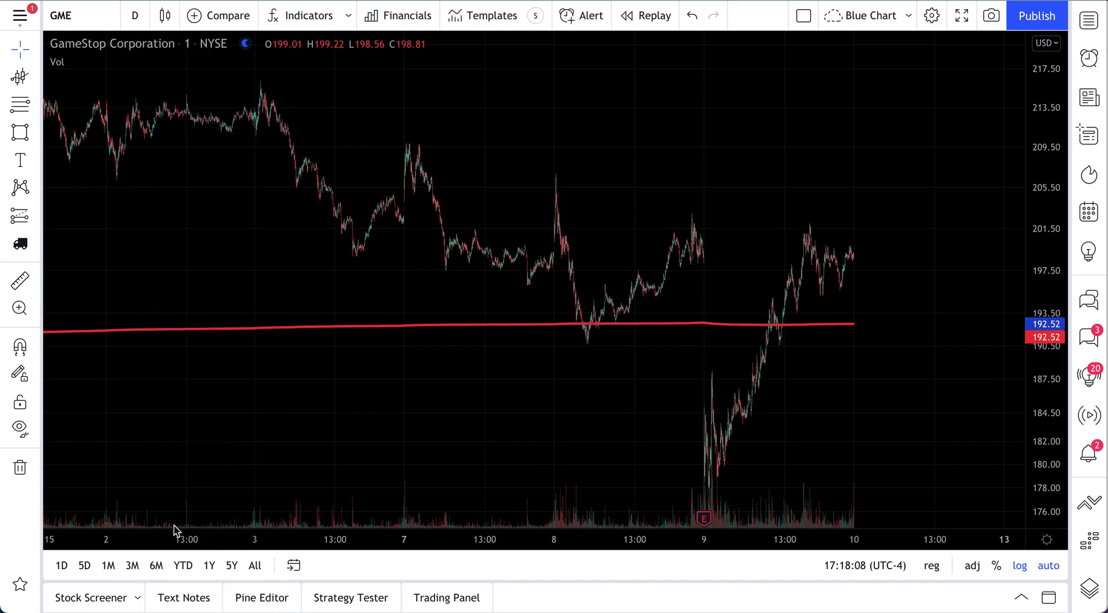
scroll(667, 258, "up", 5)
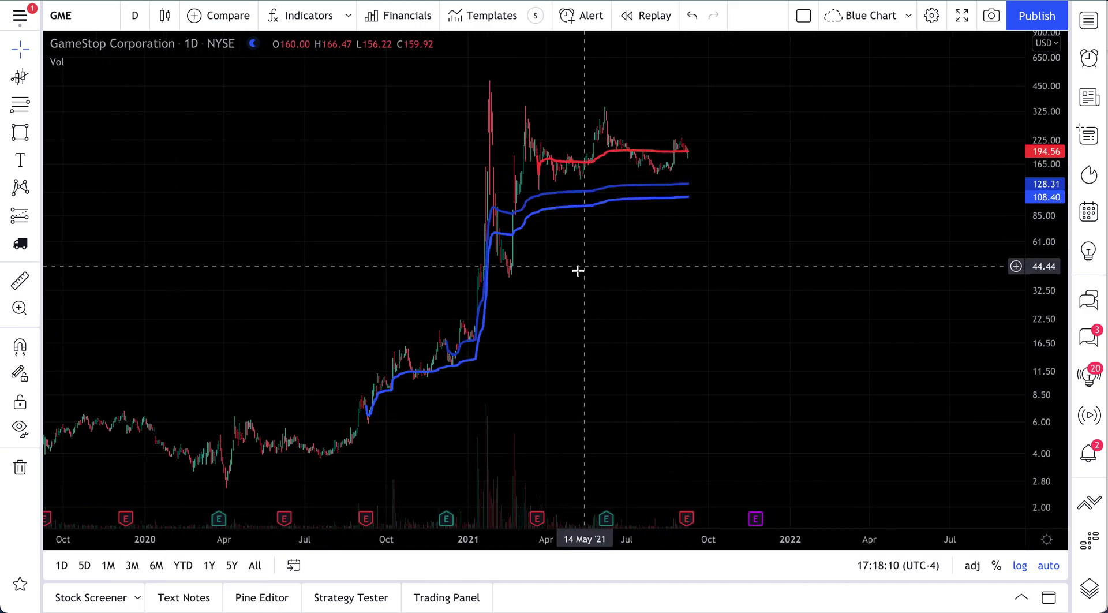
scroll(576, 267, "up", 3)
left_click_drag(564, 314, 683, 318)
scroll(681, 317, "up", 2)
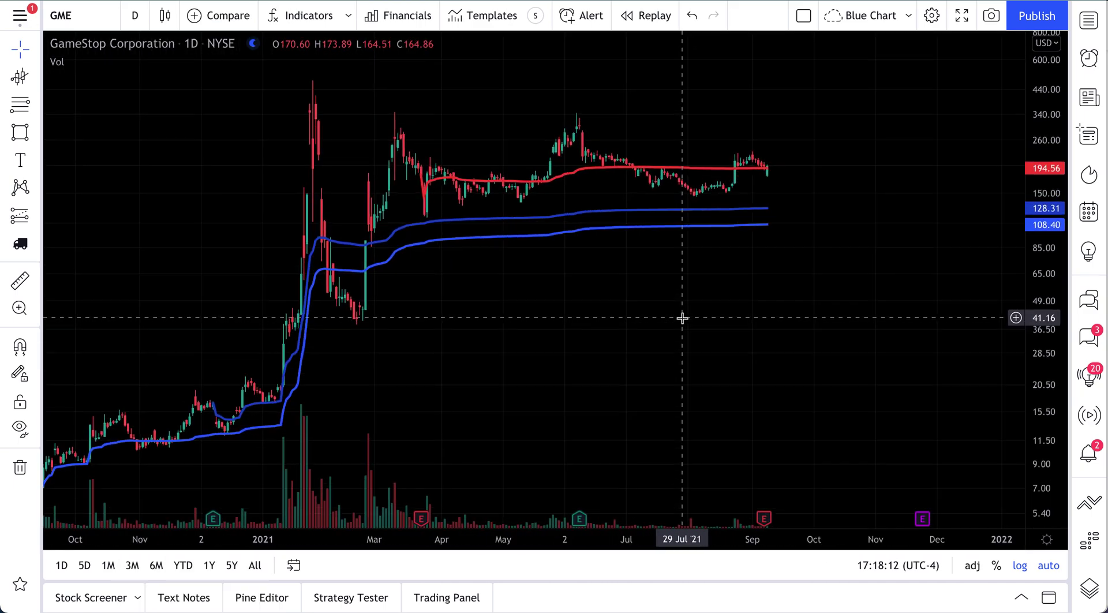
left_click_drag(521, 326, 576, 310)
scroll(763, 310, "up", 2)
- Re-enable the September 2020 Anchored VWAP's visibility on minute timeframes
left_click(603, 246)
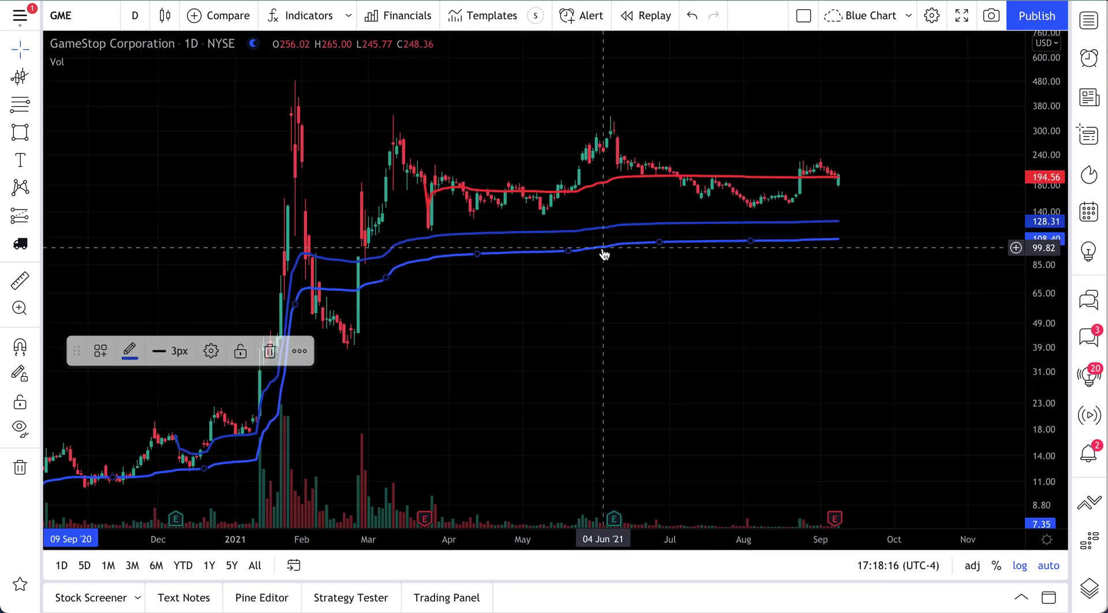
double_click(604, 246)
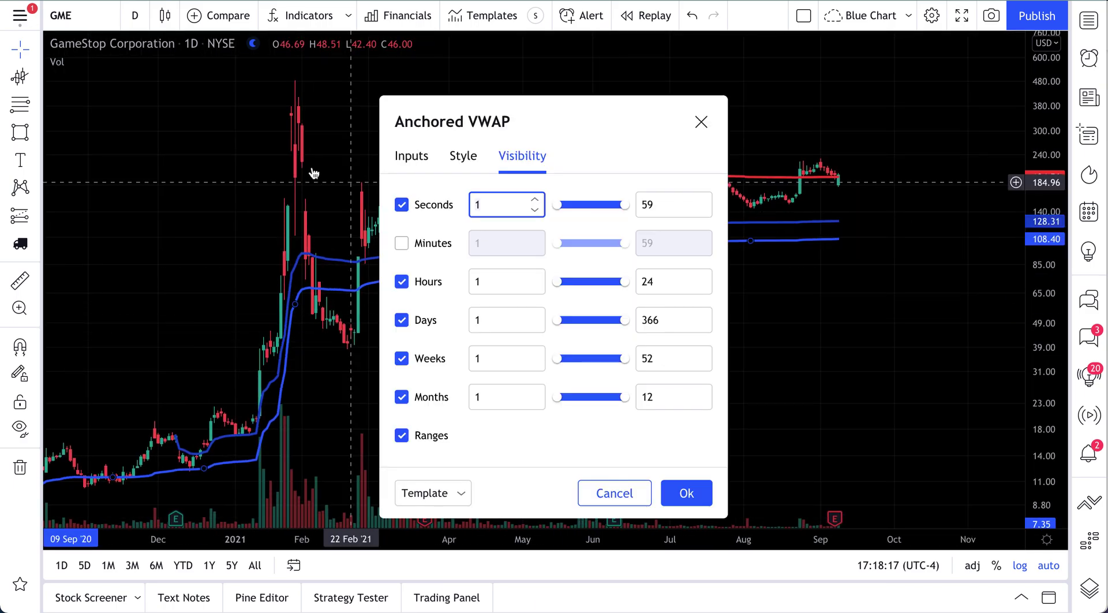
left_click(404, 244)
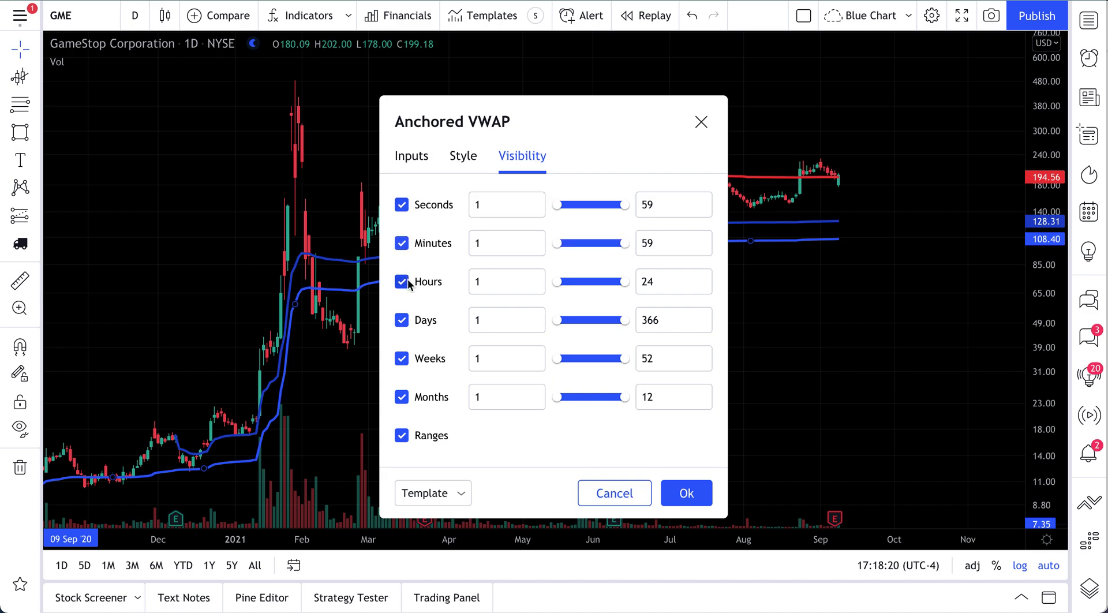
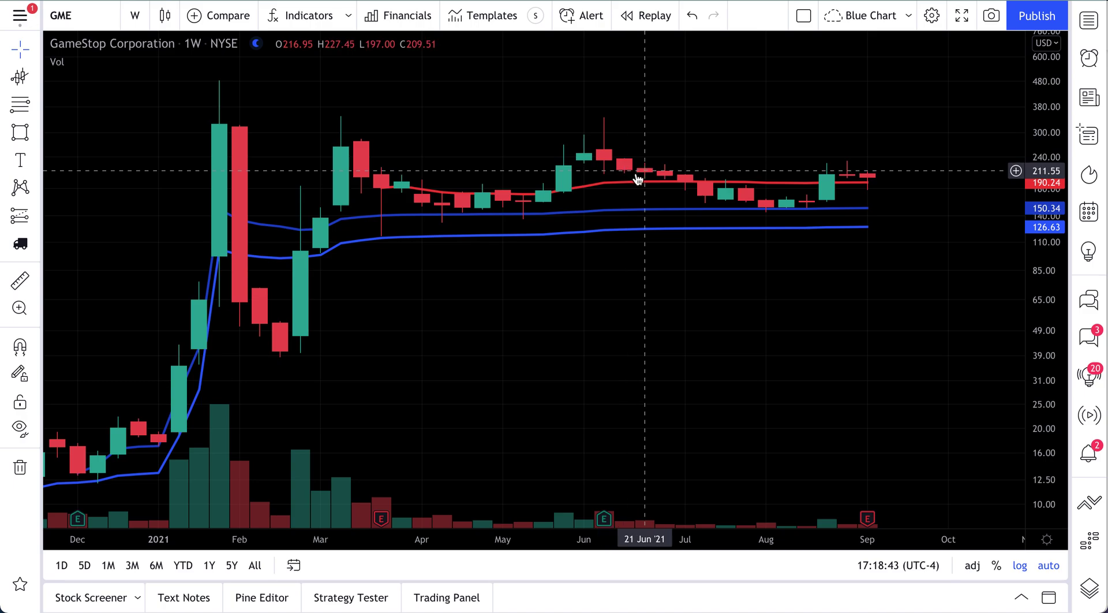
- Examine the Anchored VWAPs on the weekly chart and switch the interval back to 1 day
scroll(636, 300, "down", 1)
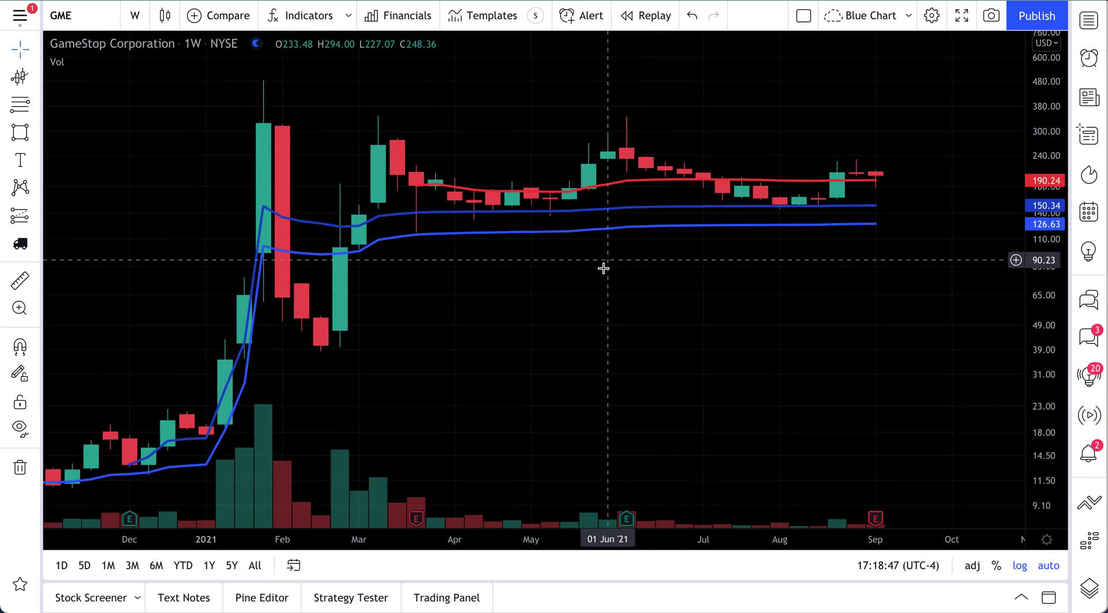
scroll(600, 283, "down", 1)
scroll(598, 290, "down", 1)
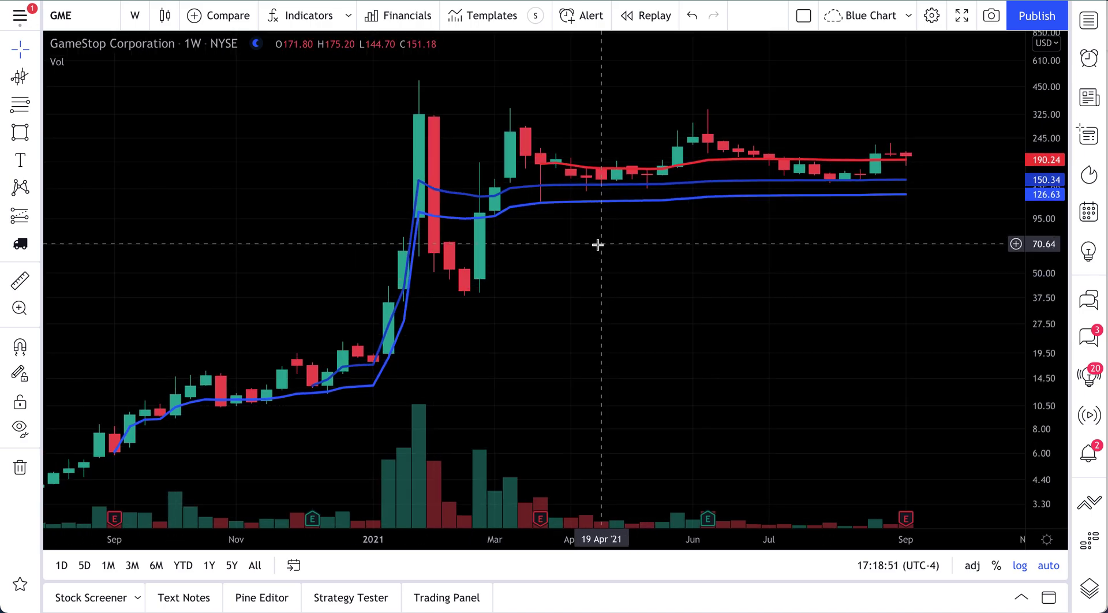
left_click(135, 15)
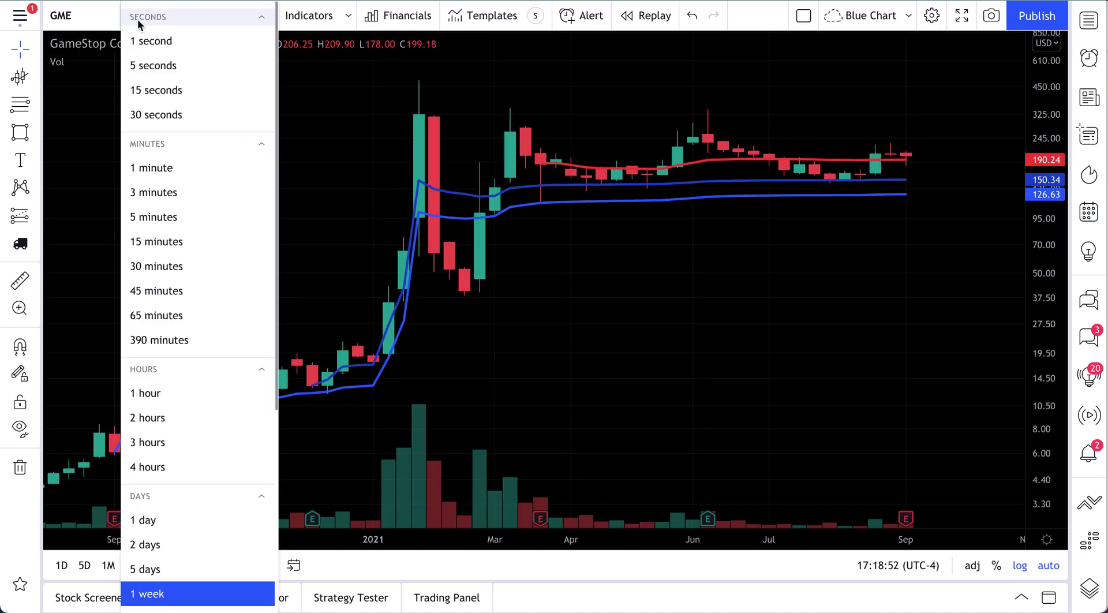
left_click(176, 521)
scroll(608, 346, "down", 3)
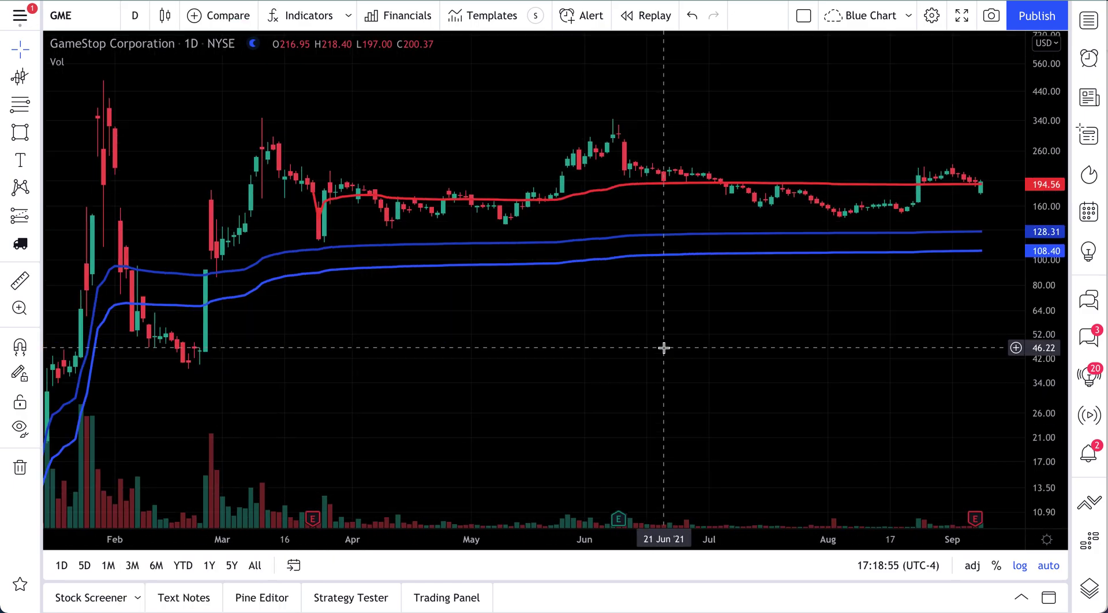
- Turn off the September 2020 Anchored VWAP's visibility on weekly timeframes
left_click(673, 259)
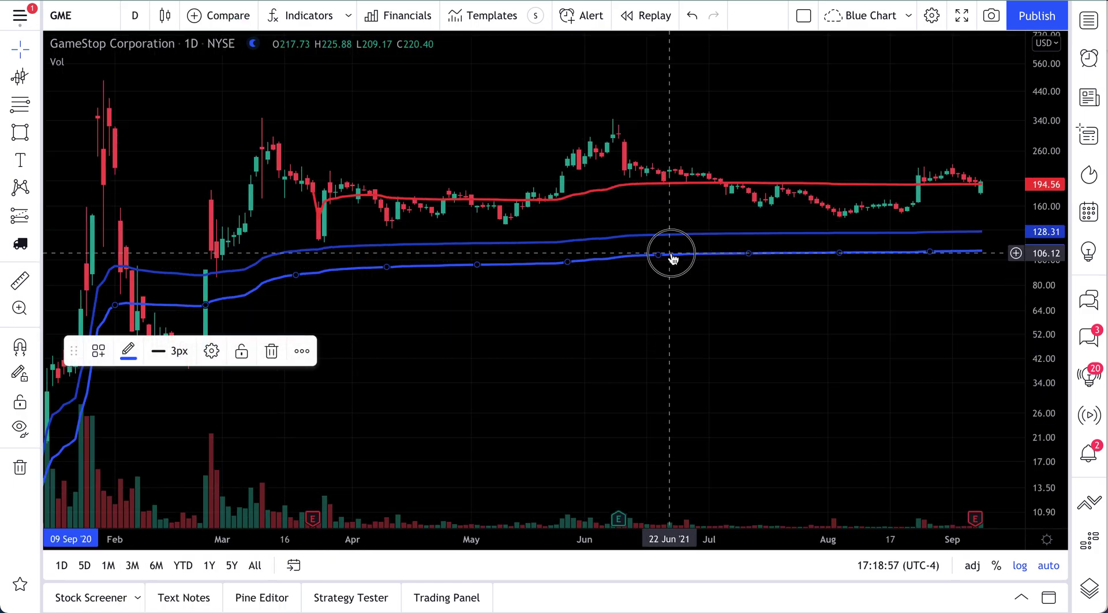
double_click(663, 259)
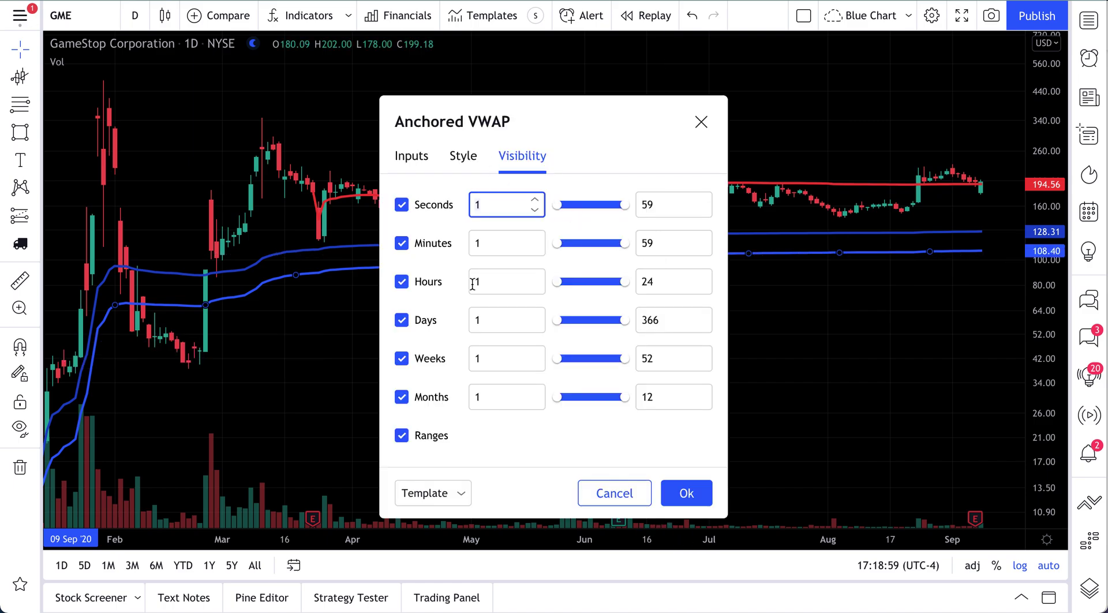
left_click(430, 355)
left_click(687, 494)
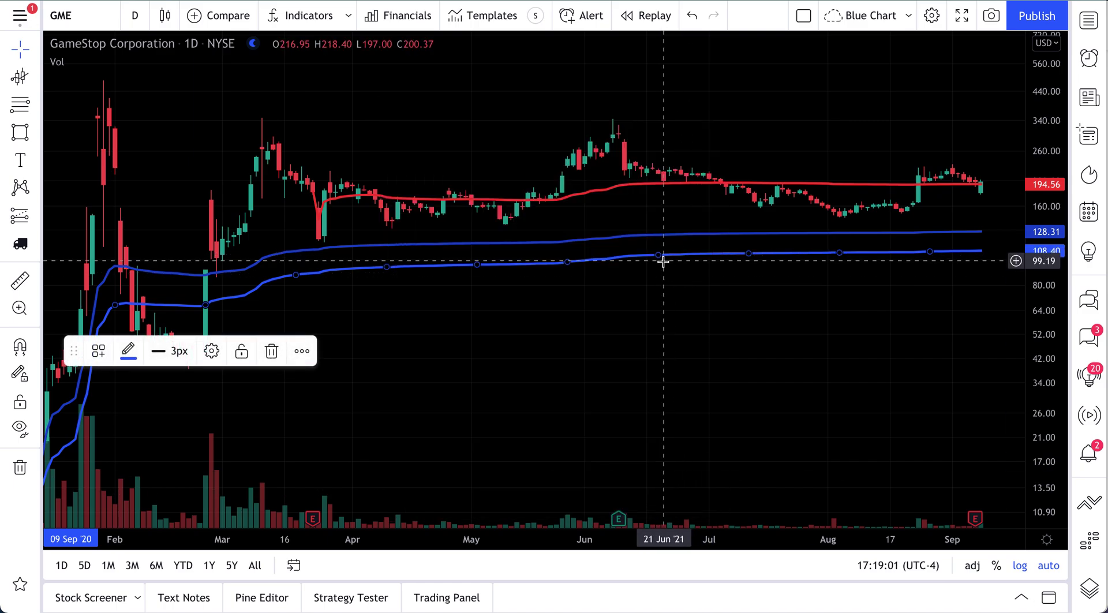
- Turn off weekly-timeframe visibility for the December 2020 Anchored VWAP as well
double_click(670, 236)
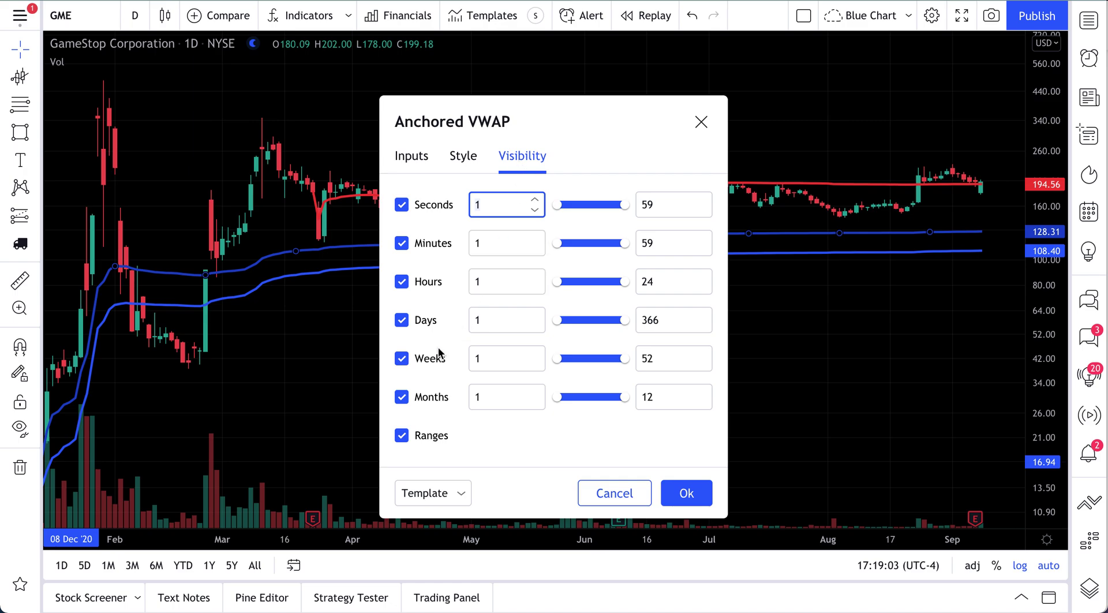
left_click(438, 350)
left_click(687, 493)
- Turn off the March 2021 Anchored VWAP's visibility on weekly timeframes
left_click(689, 186)
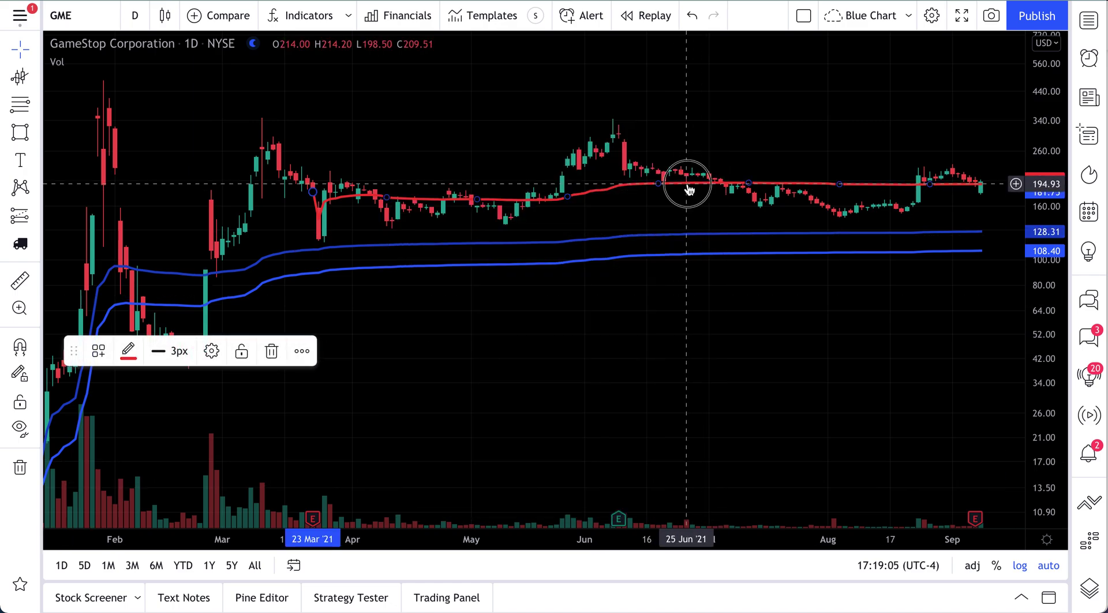
double_click(688, 186)
left_click(428, 361)
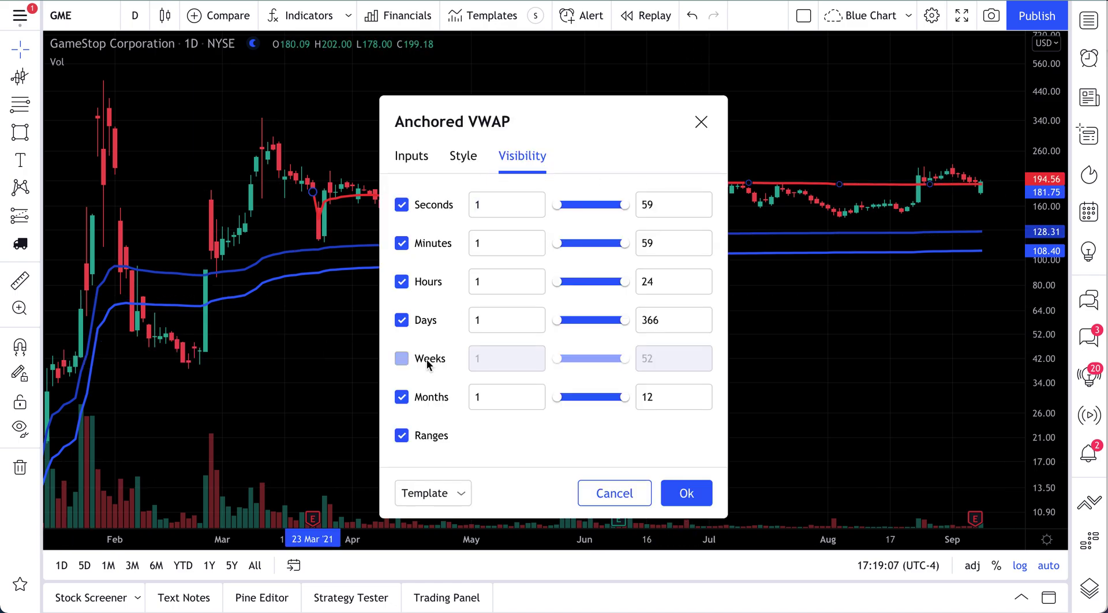
left_click(687, 493)
- Switch the chart interval to 1 week and examine the 2020–2021 candles for the Anchored VWAPs
scroll(601, 321, "down", 5)
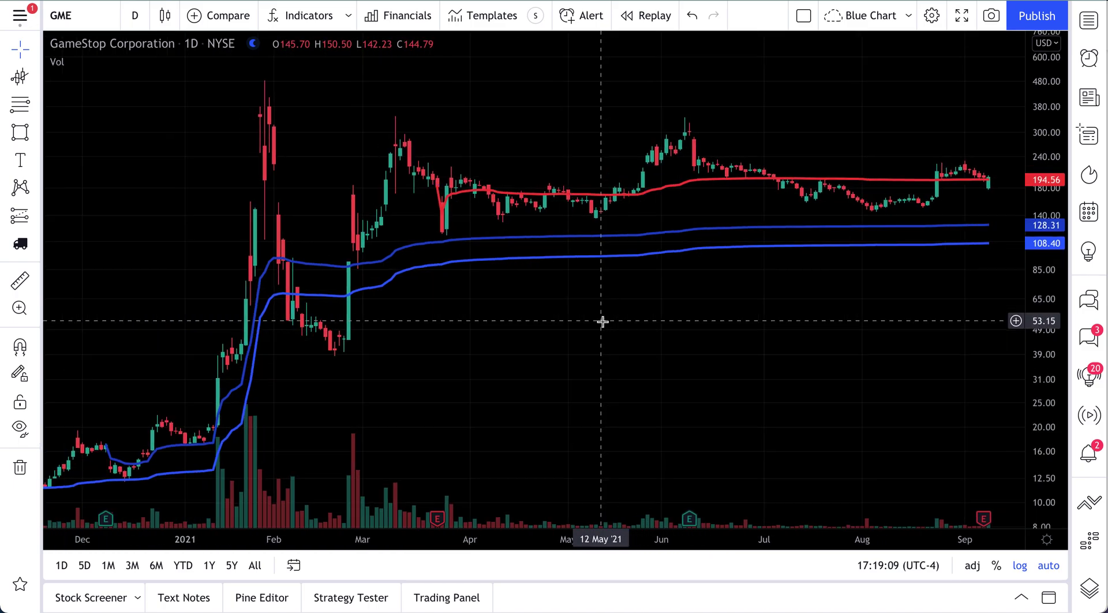
scroll(548, 303, "down", 3)
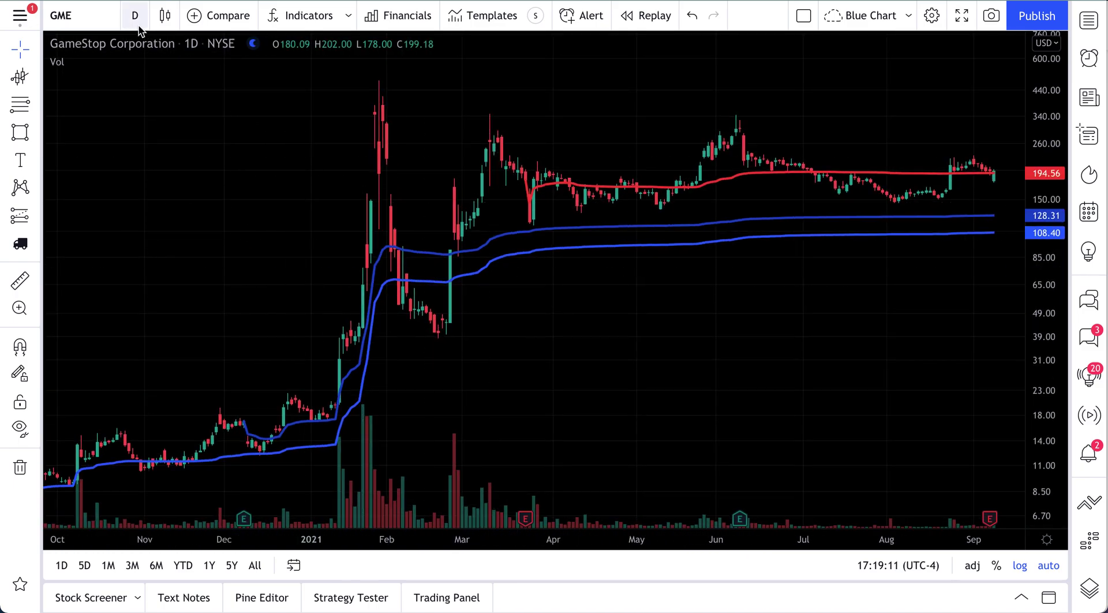
left_click(137, 23)
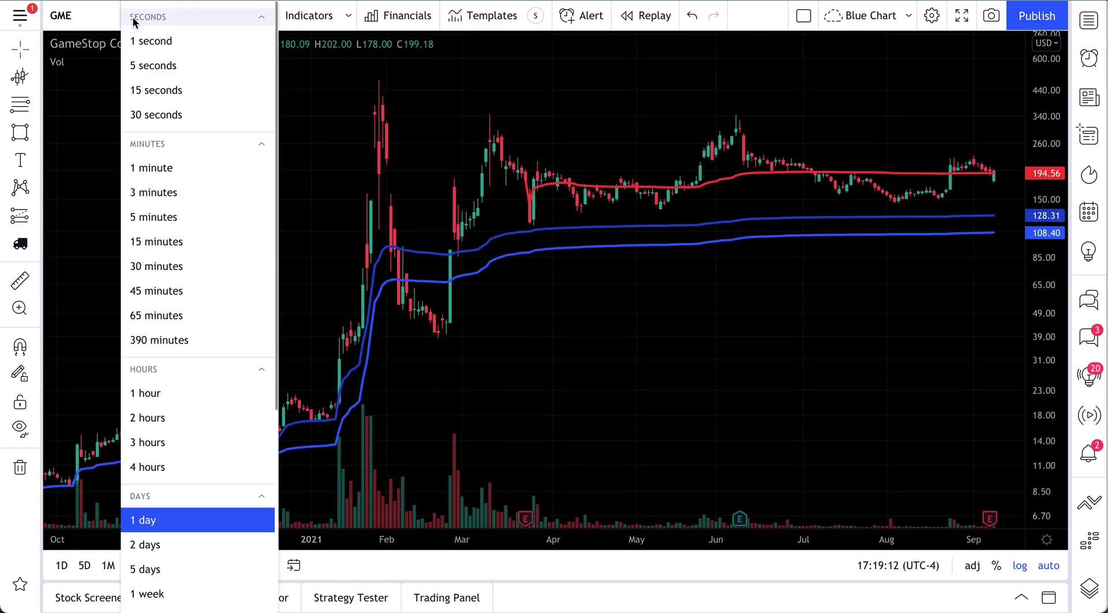
left_click(160, 594)
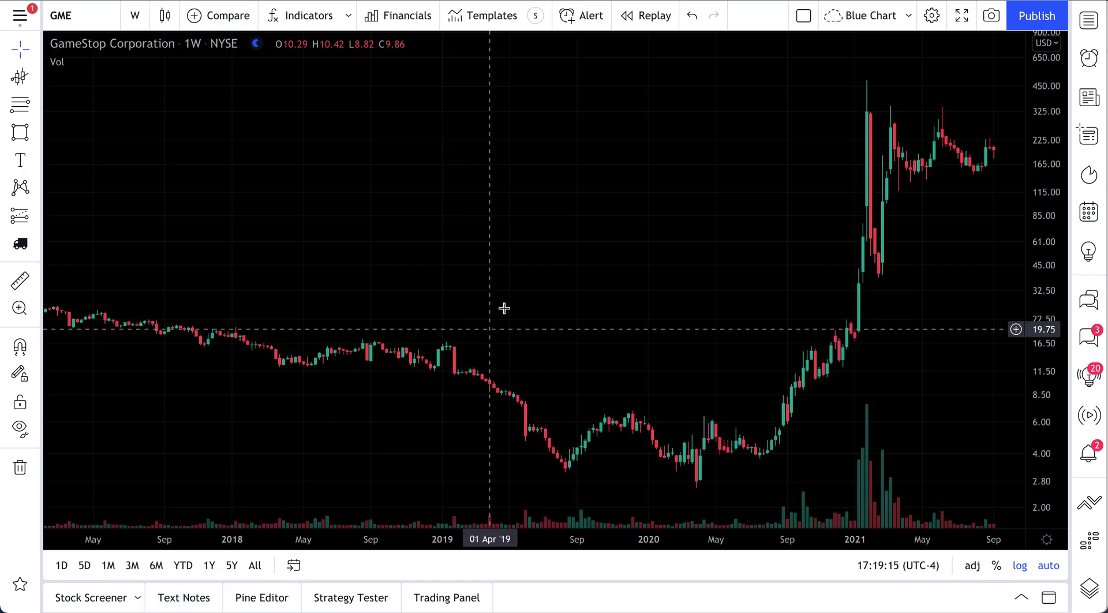
scroll(505, 309, "up", 6)
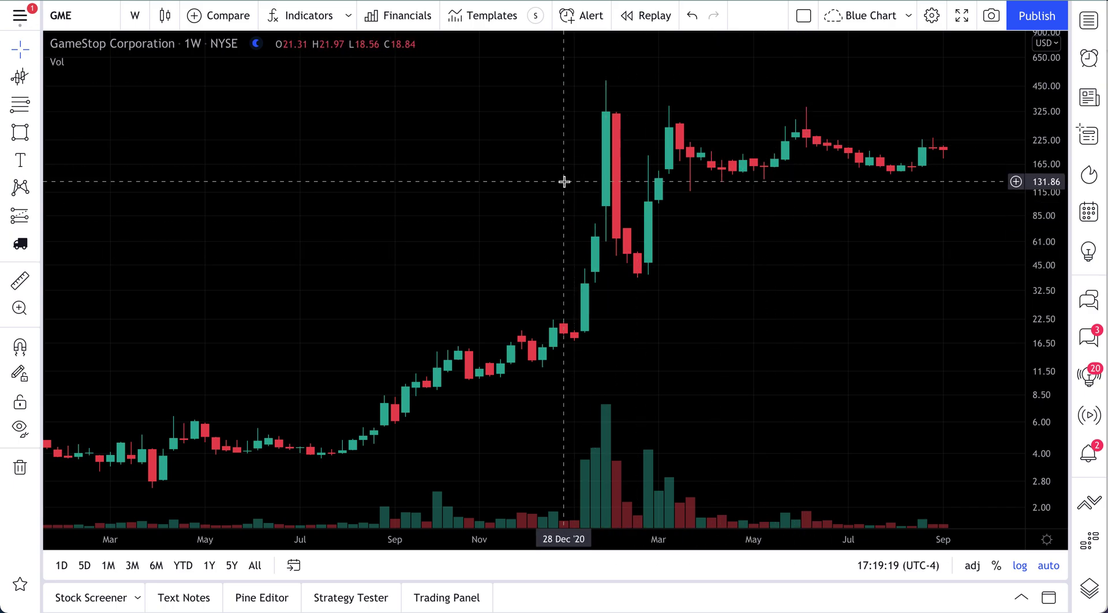
- Examine the Anchored VWAPs on the 1 month chart and switch the interval back to 1 day
left_click(135, 16)
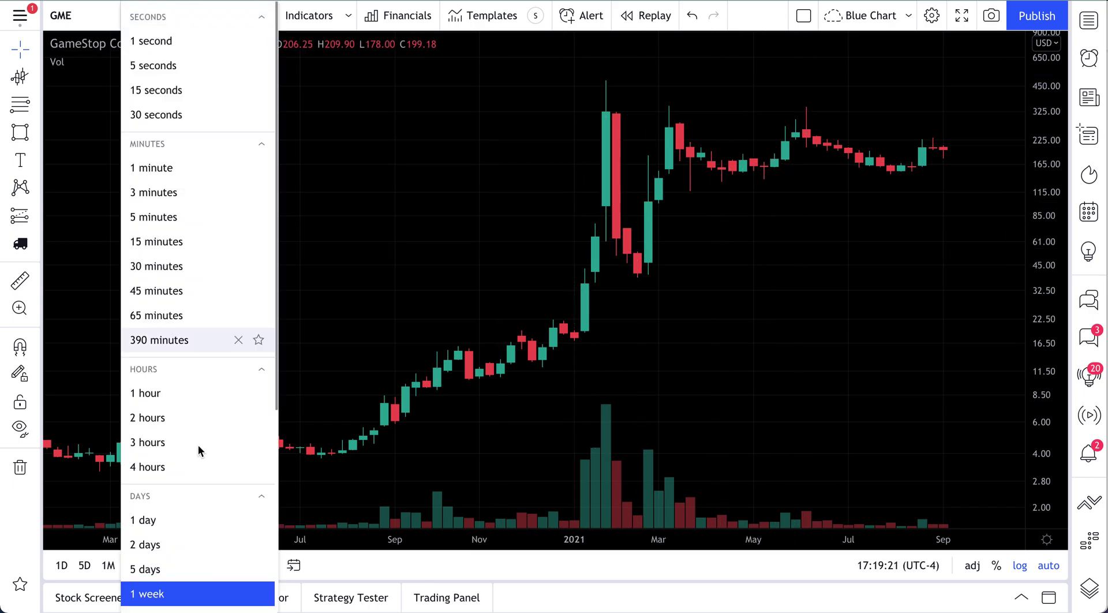
scroll(195, 535, "down", 3)
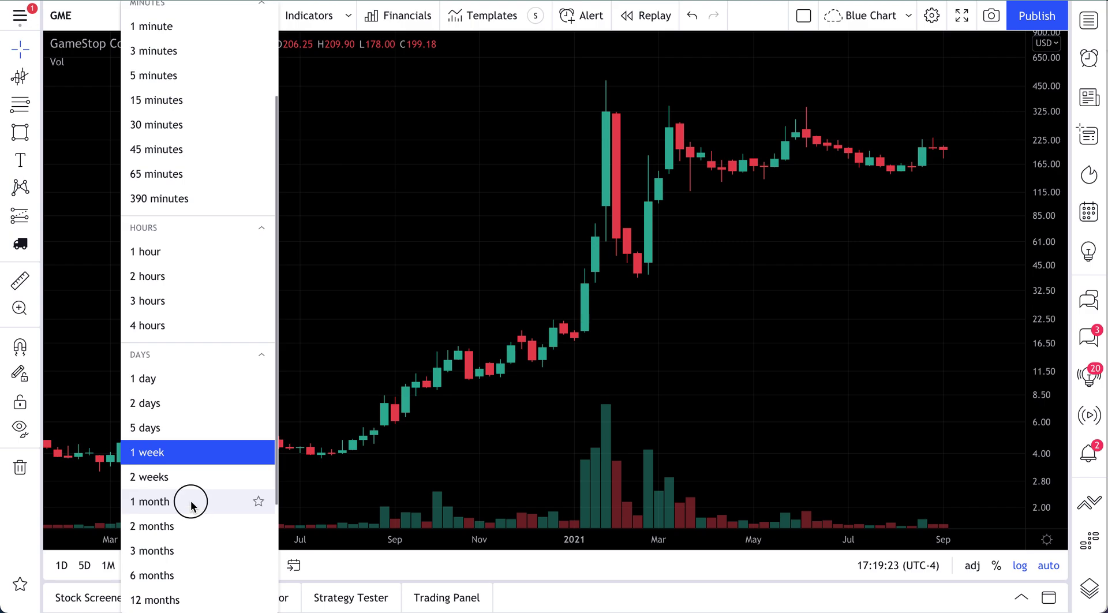
left_click(191, 502)
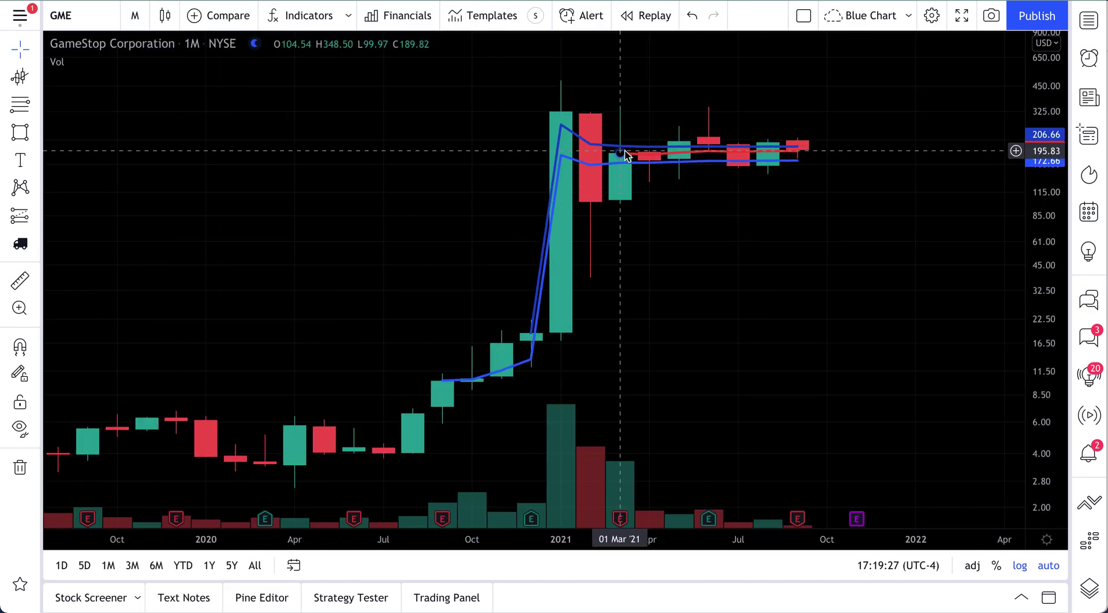
left_click(135, 16)
left_click(161, 524)
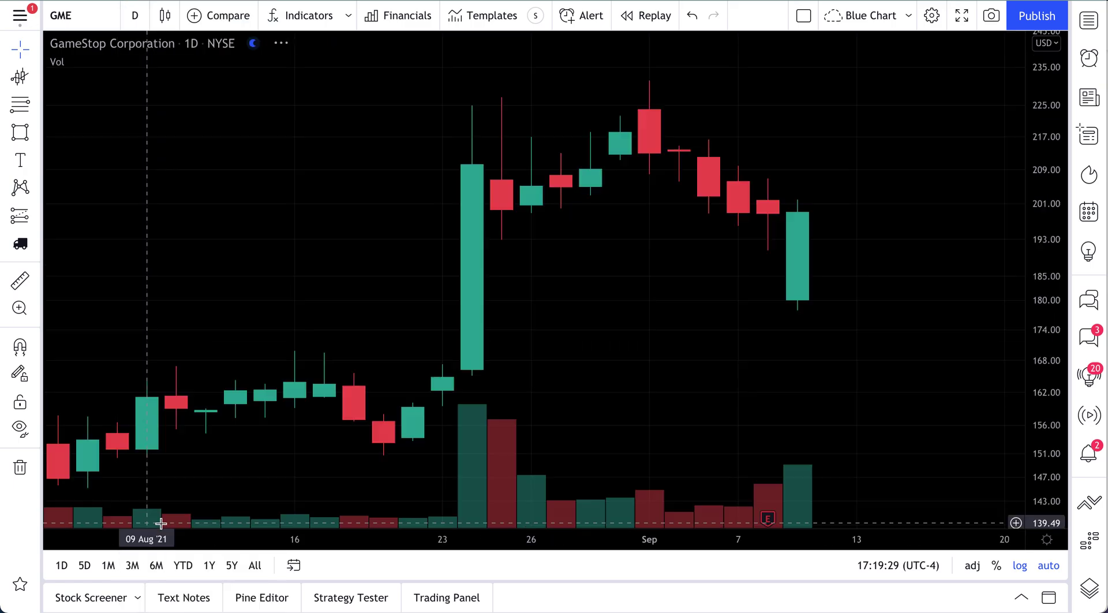
scroll(517, 312, "down", 5)
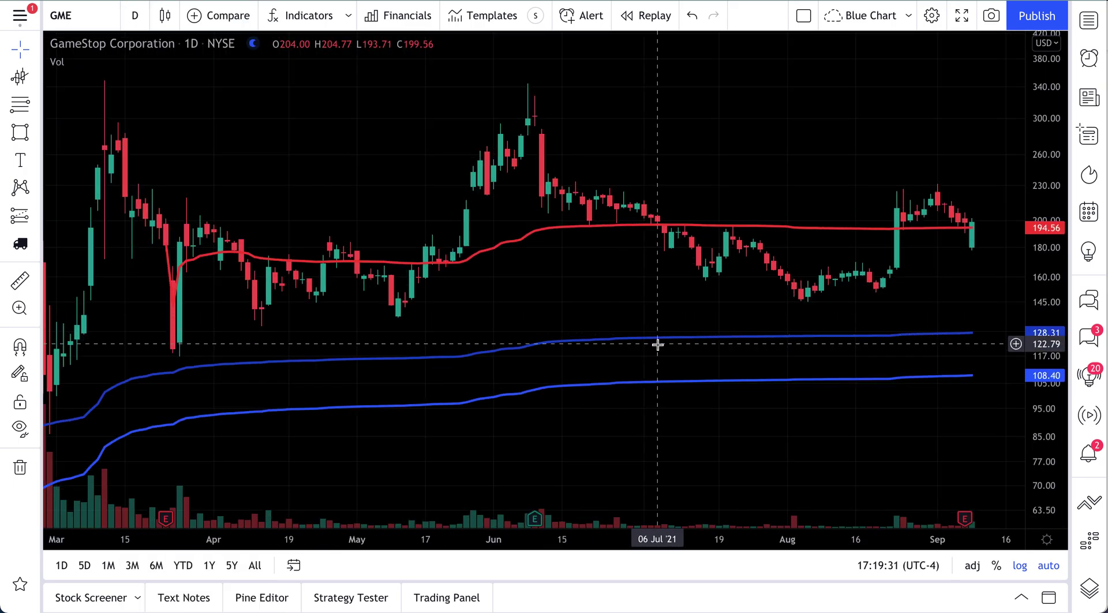
scroll(658, 345, "down", 5)
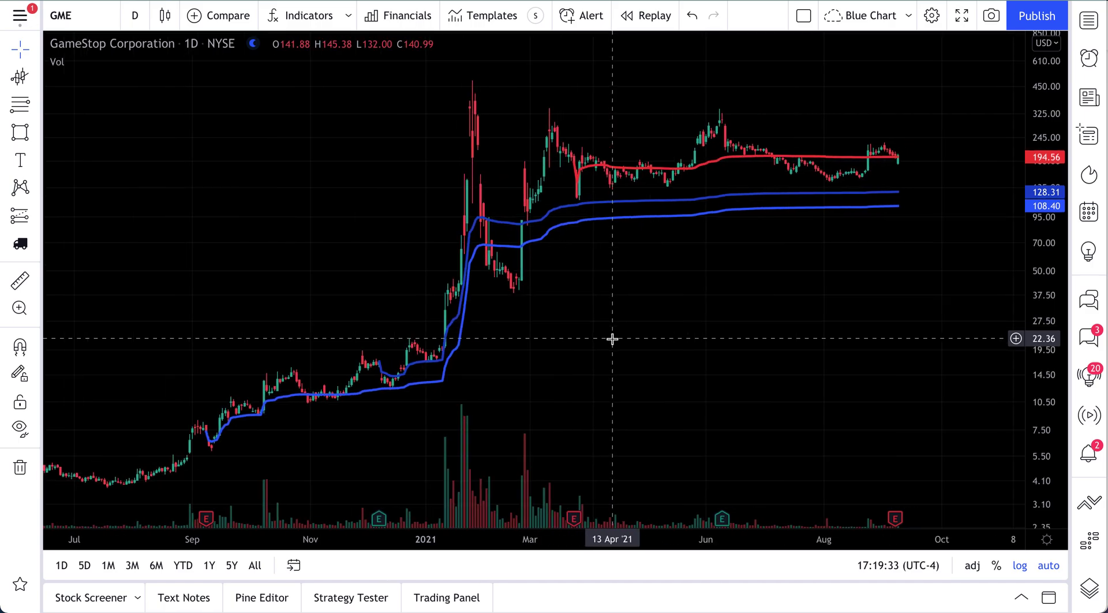
scroll(612, 339, "up", 2)
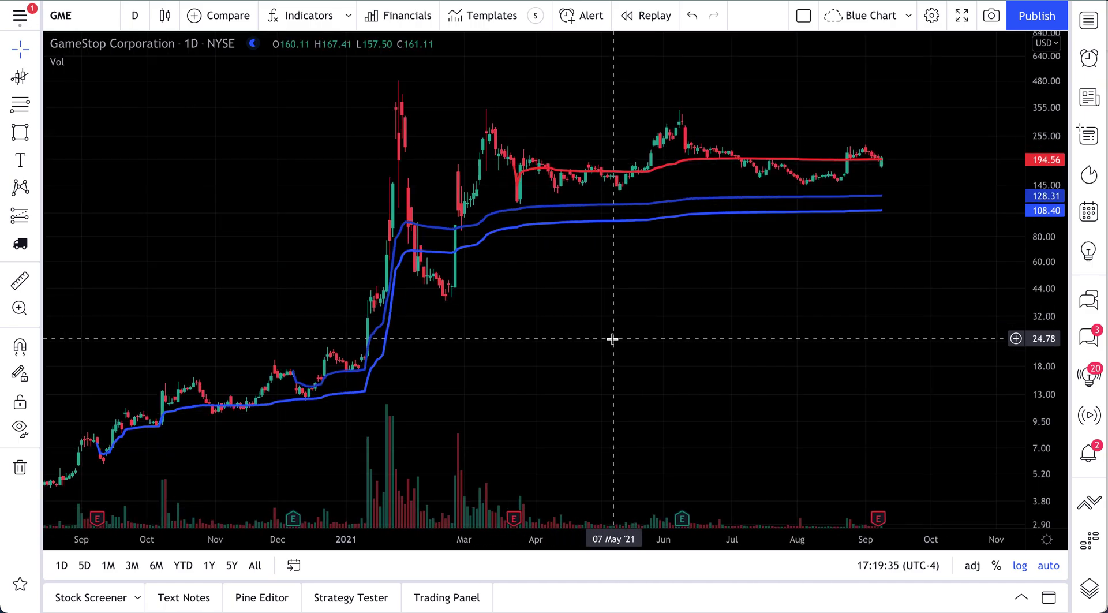
- Re-enable weekly-timeframe visibility for the September 2020, December 2020 and March 2021 Anchored VWAPs
double_click(659, 220)
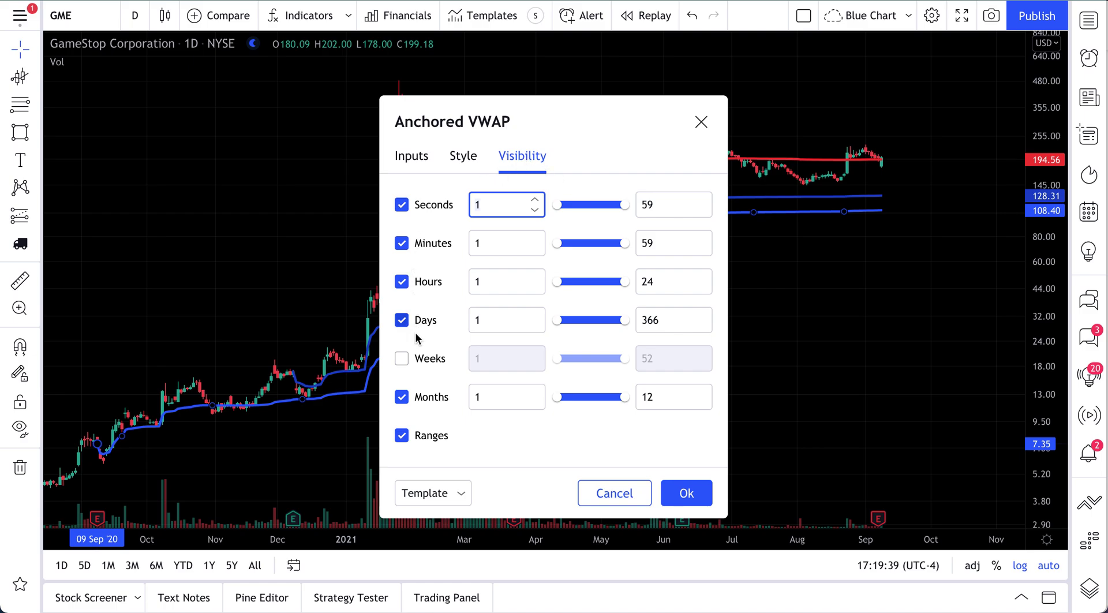
left_click(401, 360)
left_click(665, 502)
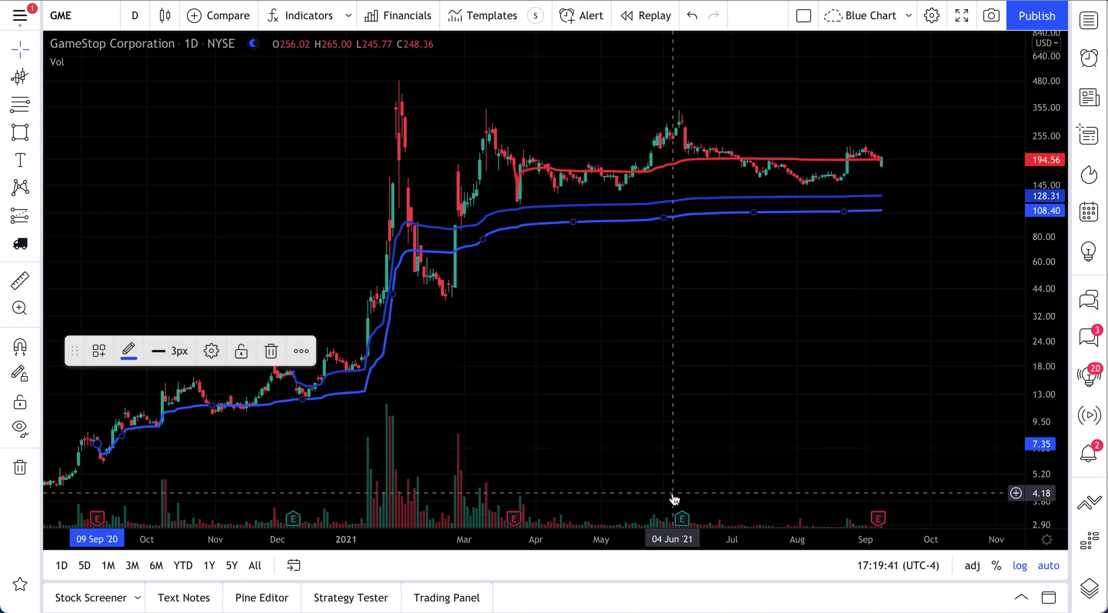
double_click(712, 198)
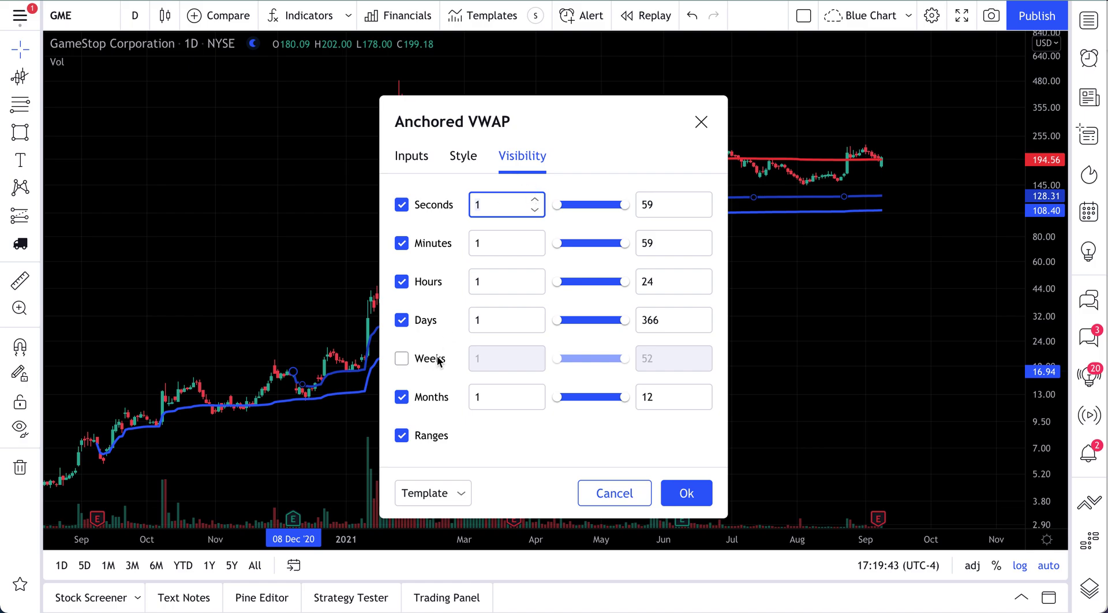
left_click(438, 361)
left_click(687, 493)
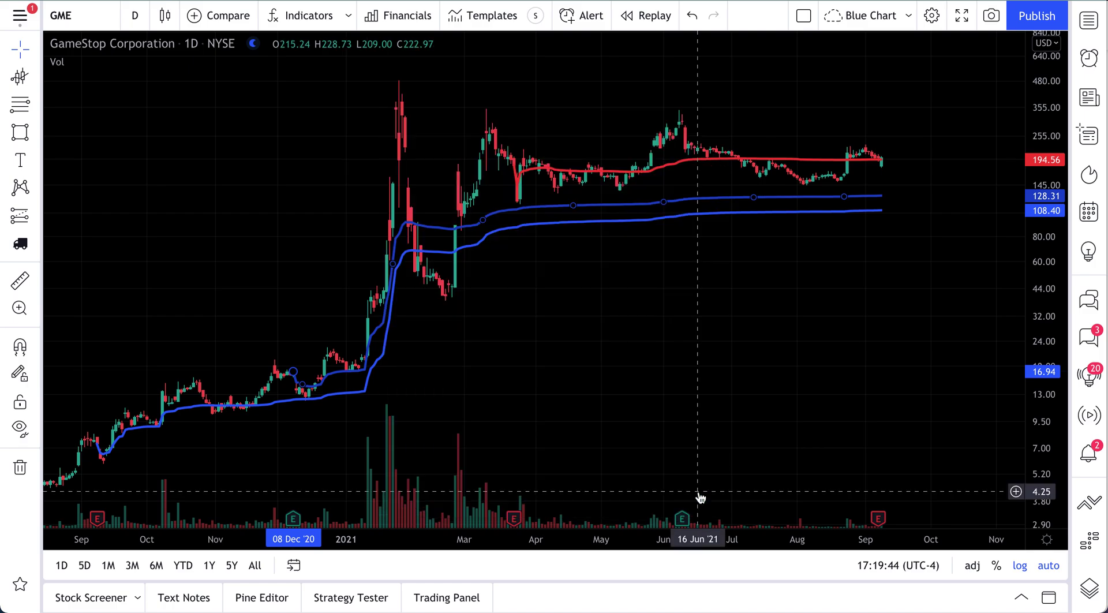
double_click(791, 167)
left_click(400, 360)
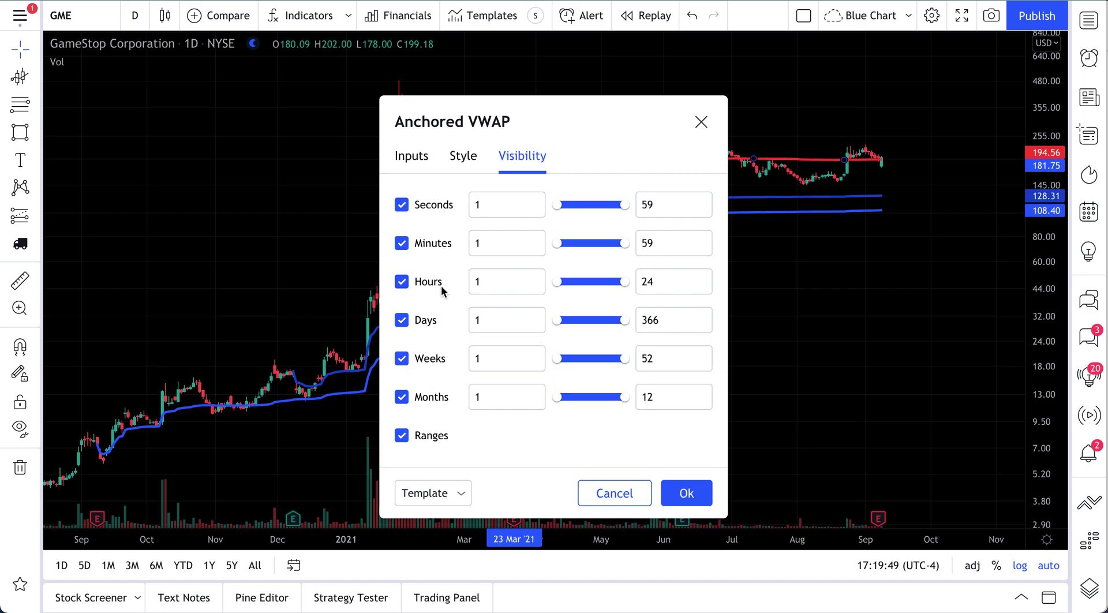
left_click(709, 500)
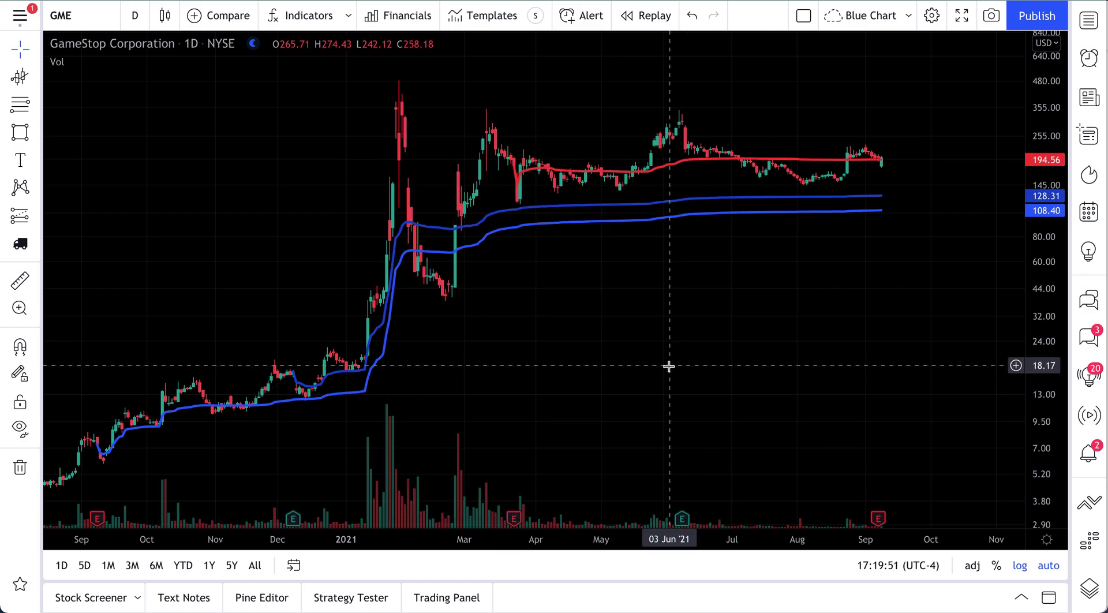
- Brush red circles around the September 2020, December 2020 and March 2021 earnings markers and a wavy stroke between the two blue VWAPs
scroll(566, 321, "up", 2)
left_click_drag(566, 321, 557, 349)
scroll(556, 349, "right", 10)
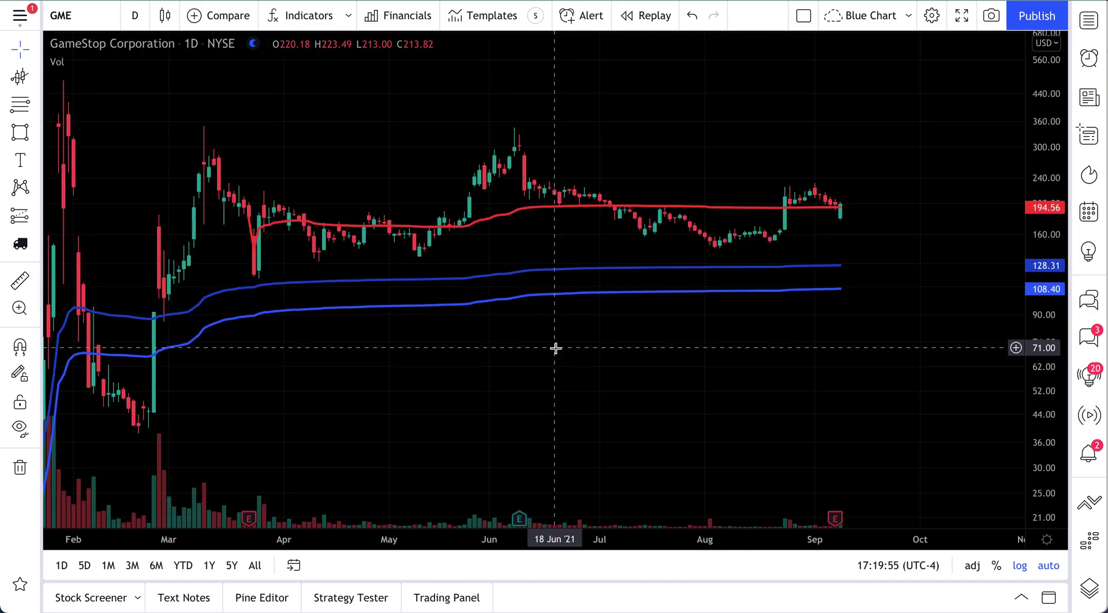
scroll(557, 391, "down", 5)
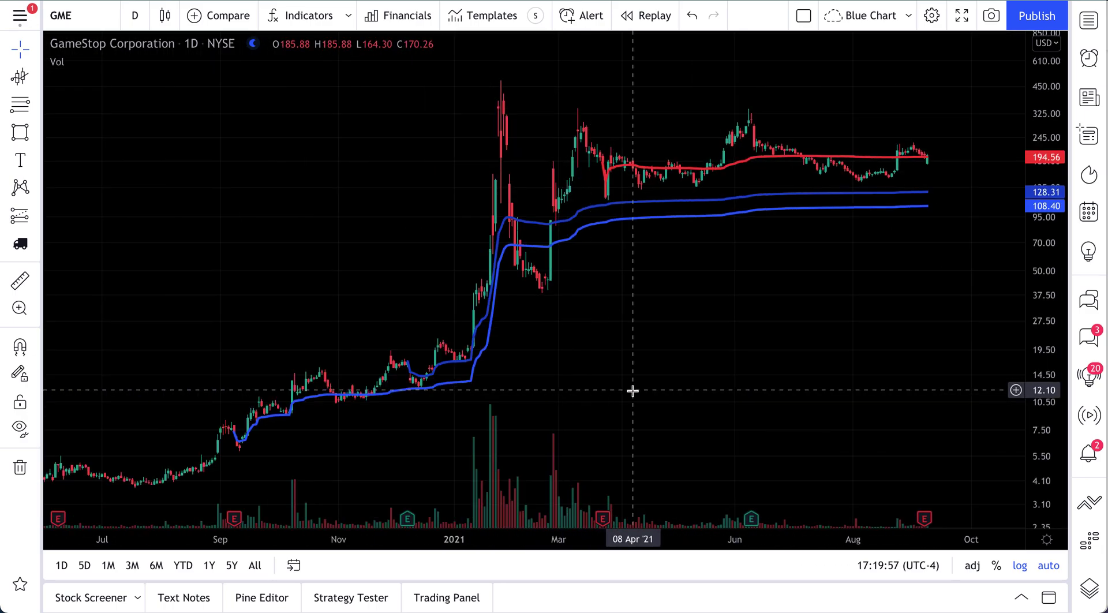
left_click(36, 79)
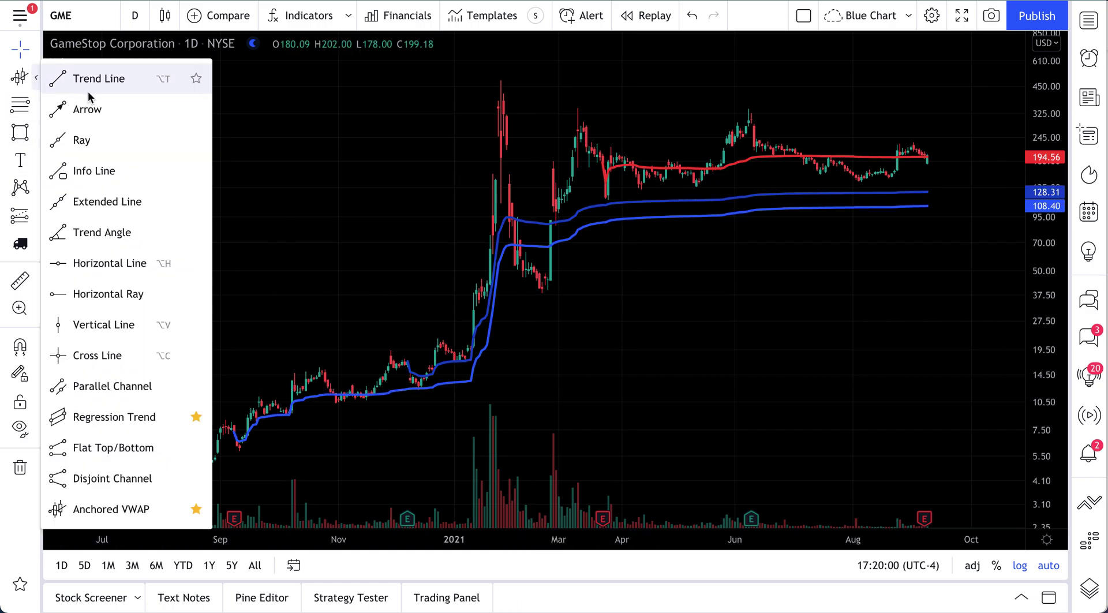
left_click(37, 133)
left_click(86, 134)
mouse_move(243, 494)
left_mouse_down()
mouse_move(212, 521)
mouse_move(241, 496)
left_mouse_up()
mouse_move(404, 502)
left_mouse_down()
mouse_move(411, 531)
mouse_move(402, 505)
left_mouse_up()
mouse_move(600, 487)
left_mouse_down()
mouse_move(583, 521)
mouse_move(592, 483)
left_mouse_up()
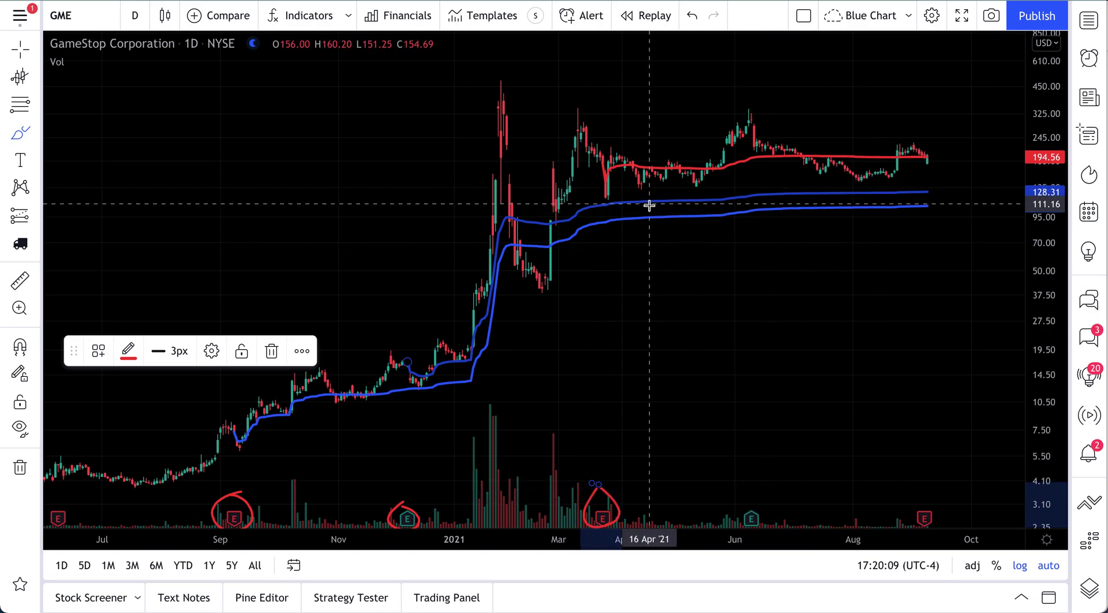
mouse_move(590, 214)
left_mouse_down()
mouse_move(589, 228)
mouse_move(652, 206)
mouse_move(688, 220)
mouse_move(920, 198)
left_mouse_up()
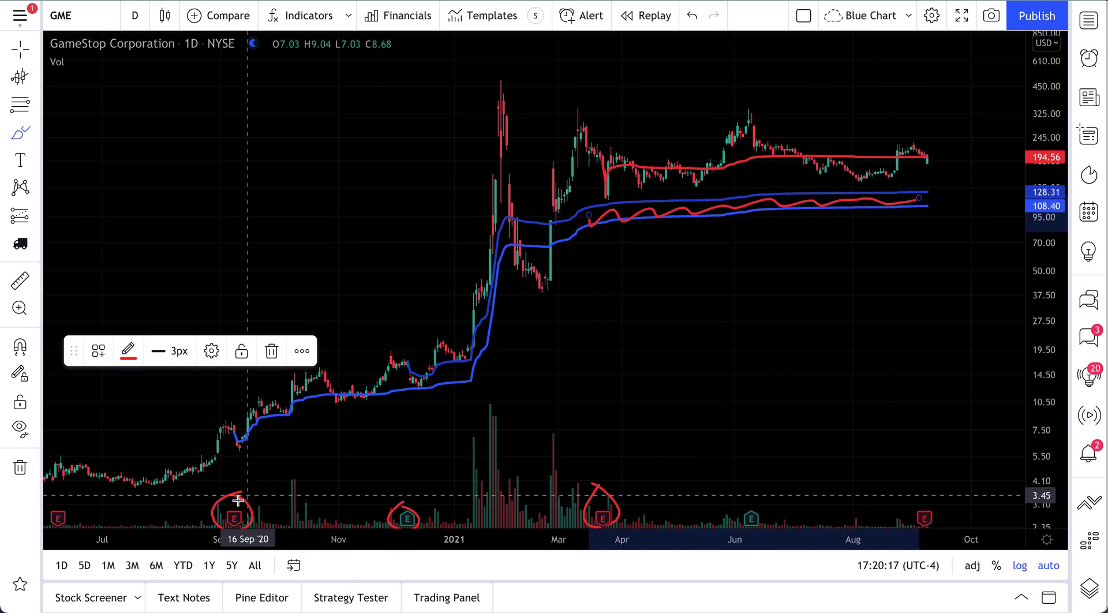
- Undo all the red brush strokes drawn on the chart
key("ctrl+z")
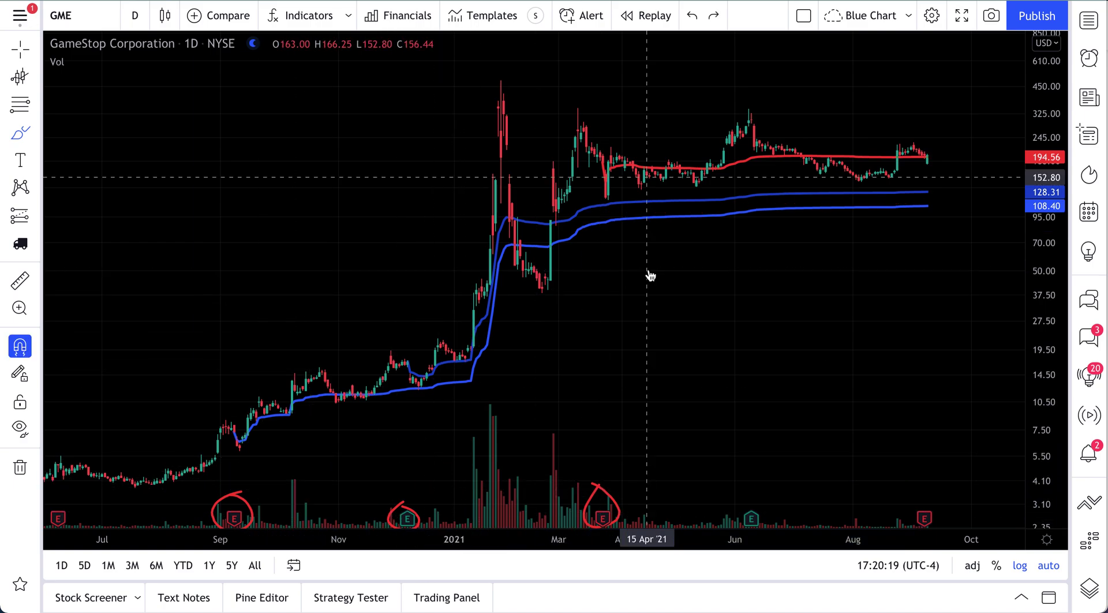
scroll(681, 218, "up", 2)
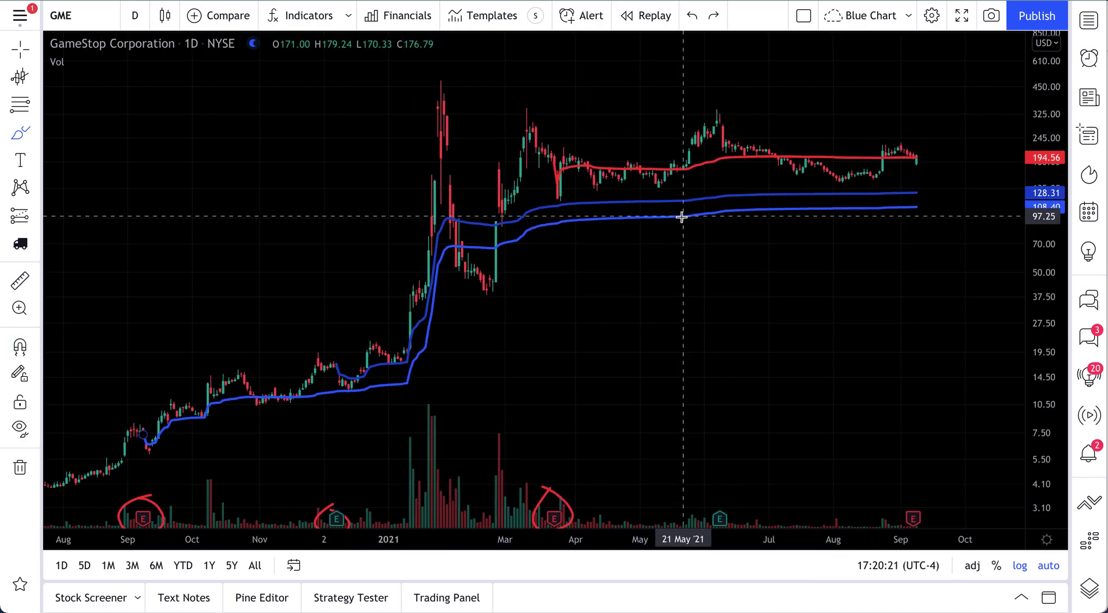
key("ctrl")
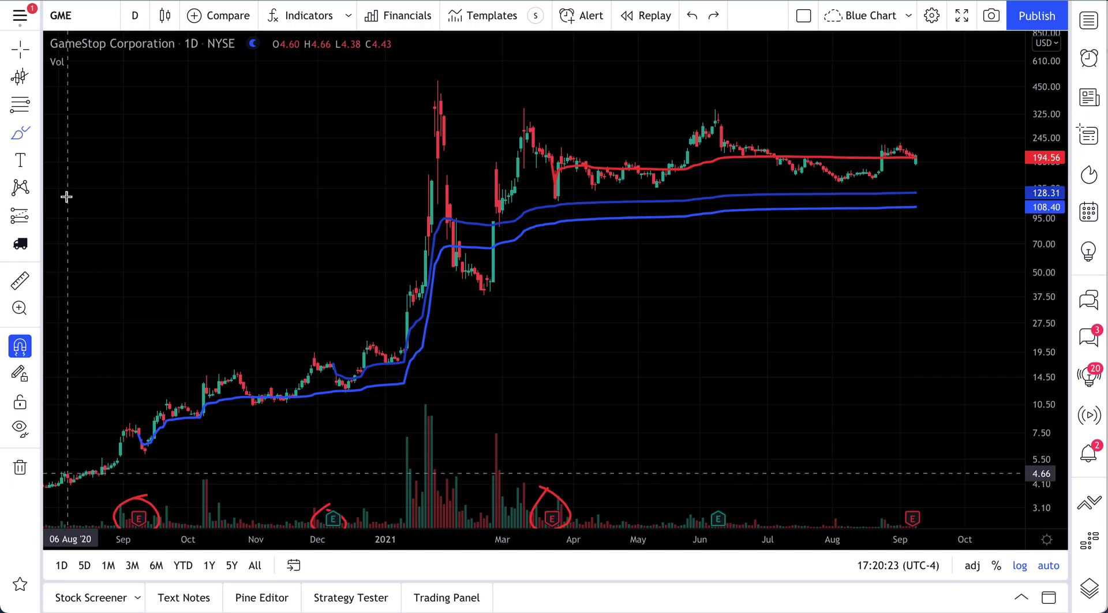
key("ctrl+z")
key("ctrl+z")
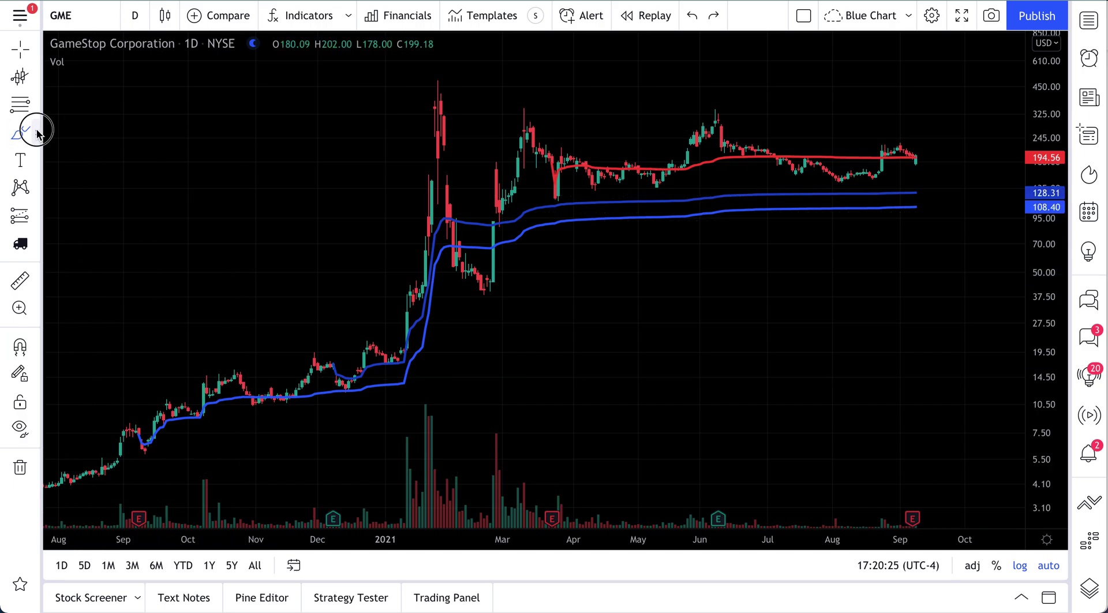
- Add an Anchored VWAP starting from the 9 June 2021 earnings-date candle
left_click(36, 133)
left_click(37, 103)
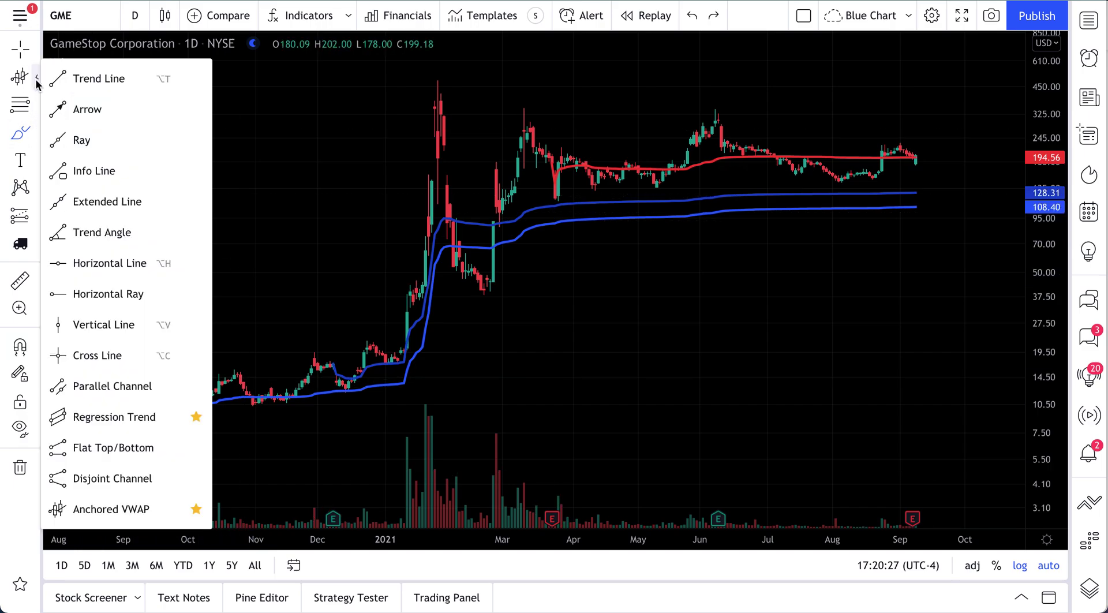
left_click(100, 498)
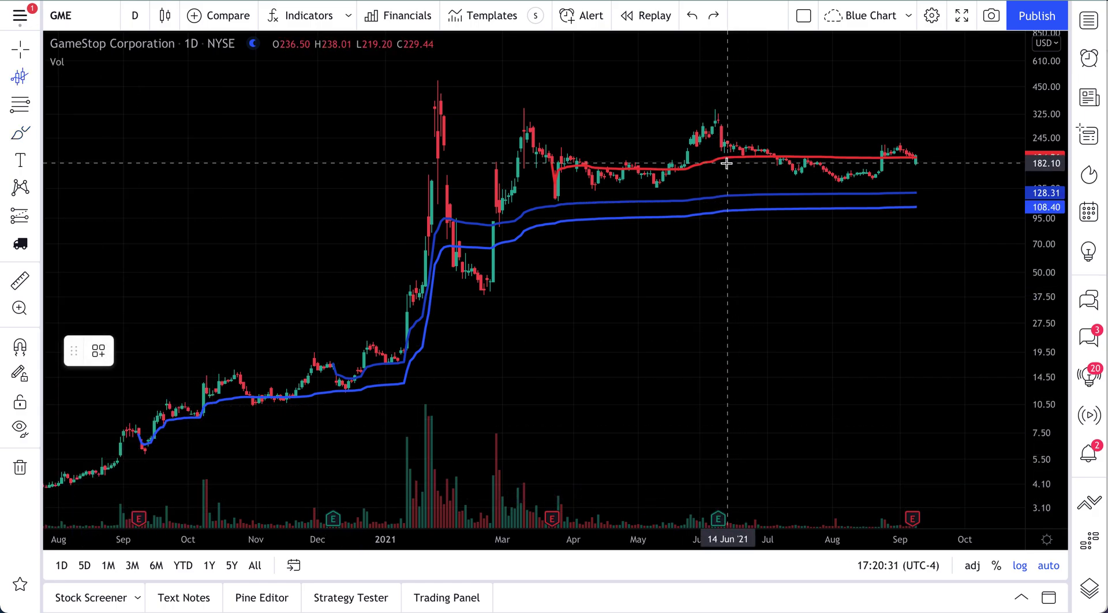
left_click(719, 125)
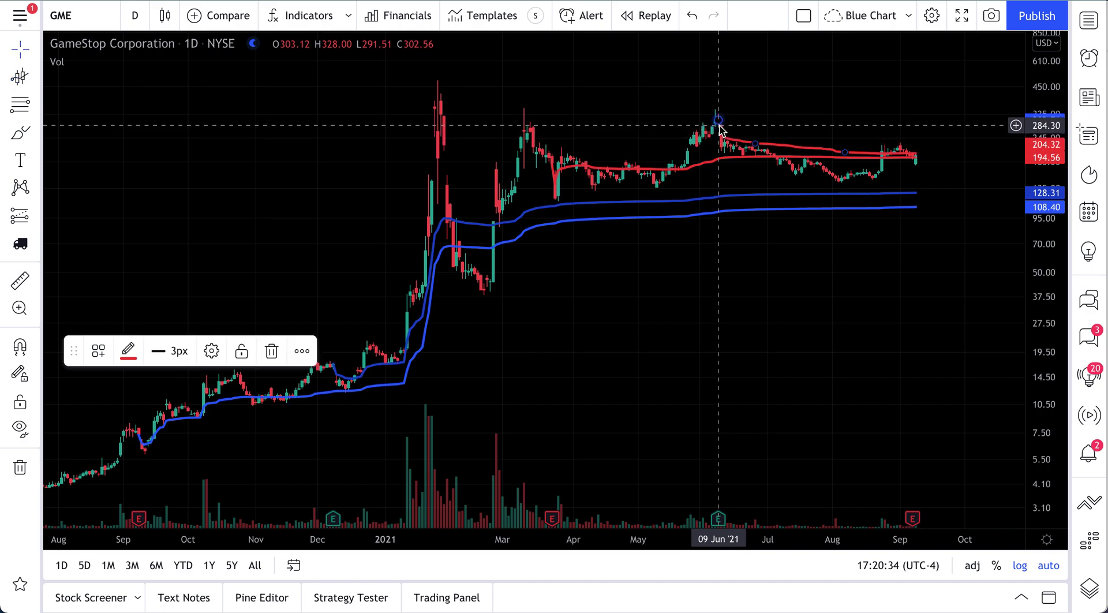
left_click(21, 80)
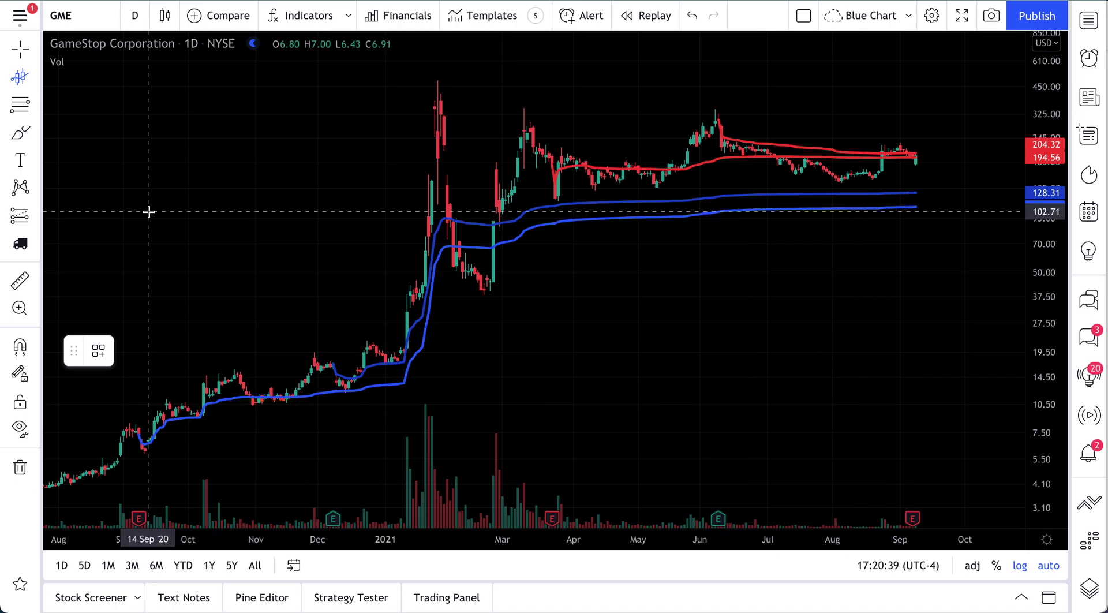
left_click(33, 78)
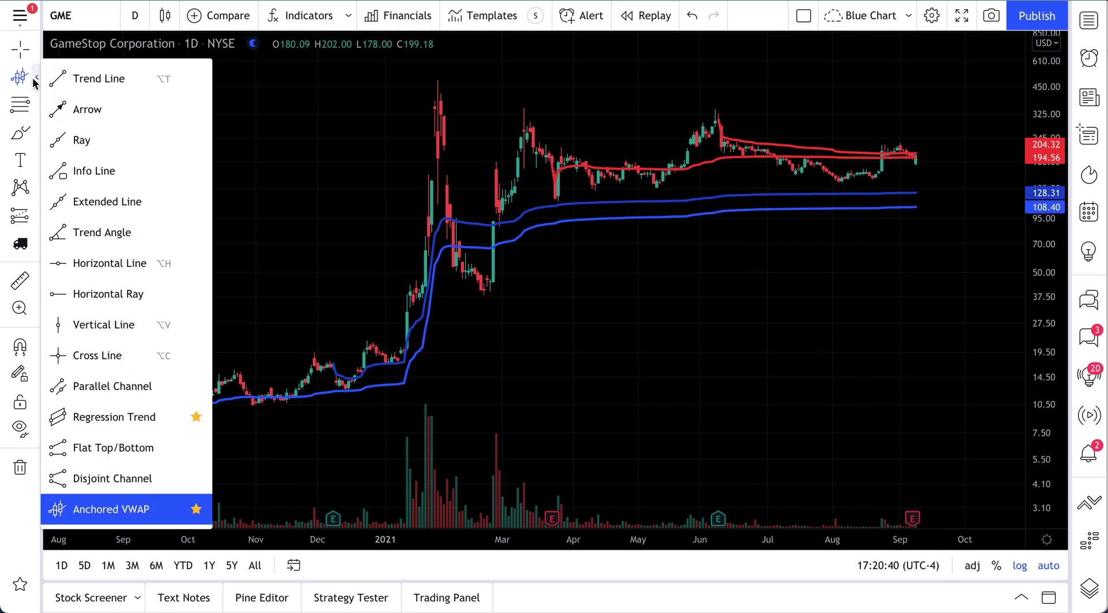
left_click(20, 49)
scroll(498, 367, "up", 5)
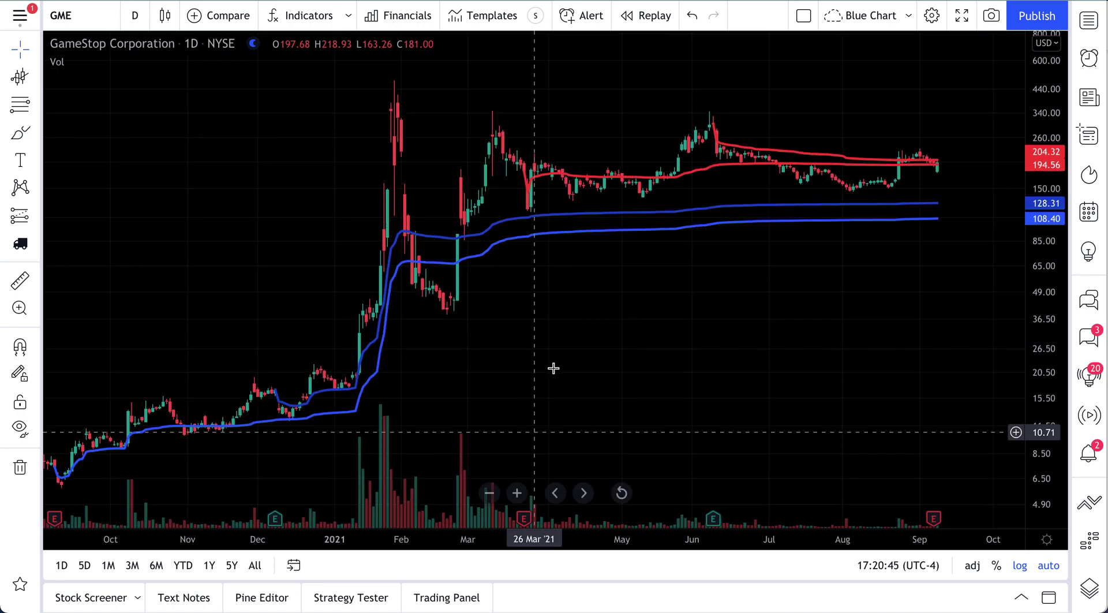
- Brush a temporary stroke below the price action around February and March 2021, and undo it
scroll(554, 369, "down", 2)
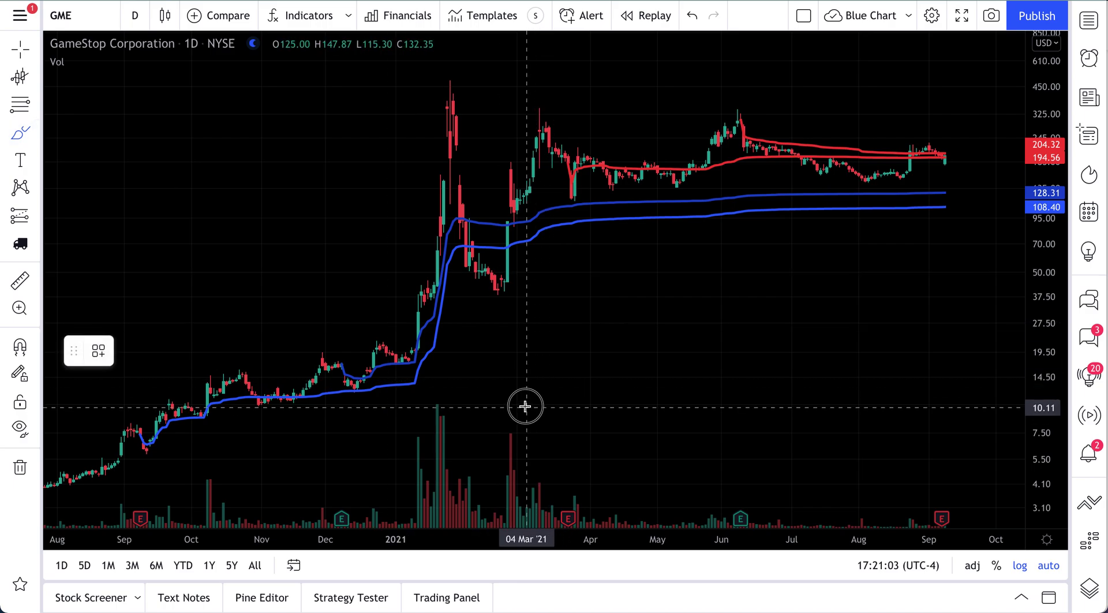
mouse_move(524, 407)
left_mouse_down()
mouse_move(389, 465)
mouse_move(569, 433)
mouse_move(416, 480)
mouse_move(489, 390)
mouse_move(540, 470)
mouse_move(464, 409)
left_mouse_up()
key("ctrl+z")
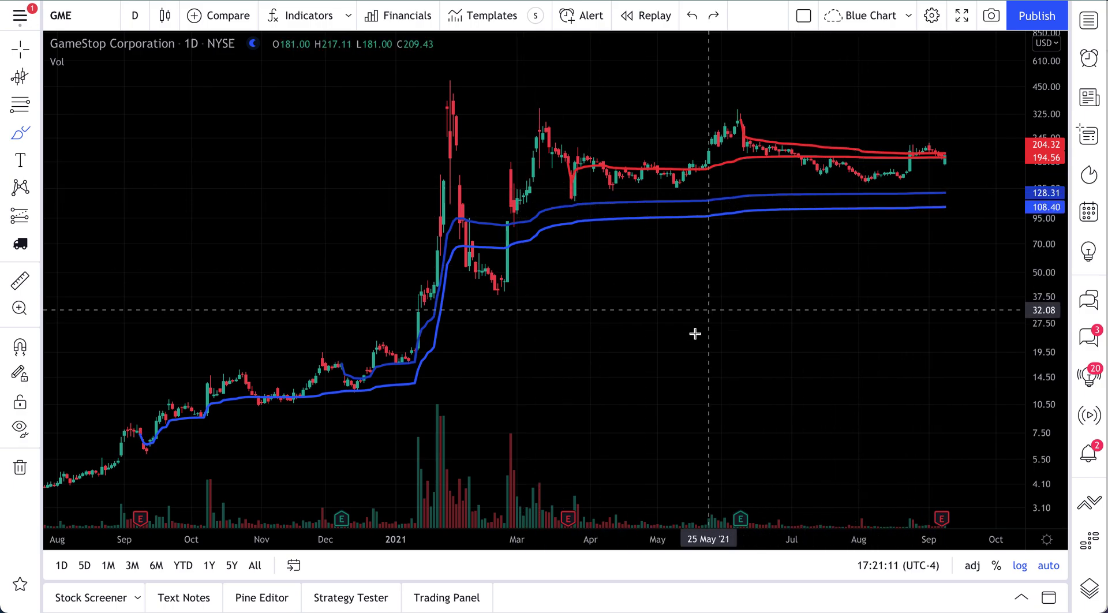
- Draw a rectangle between the two blue VWAPs from 25 March to 13 September 2021, spanning about 112 to 122
scroll(693, 337, "up", 2)
scroll(693, 336, "up", 3)
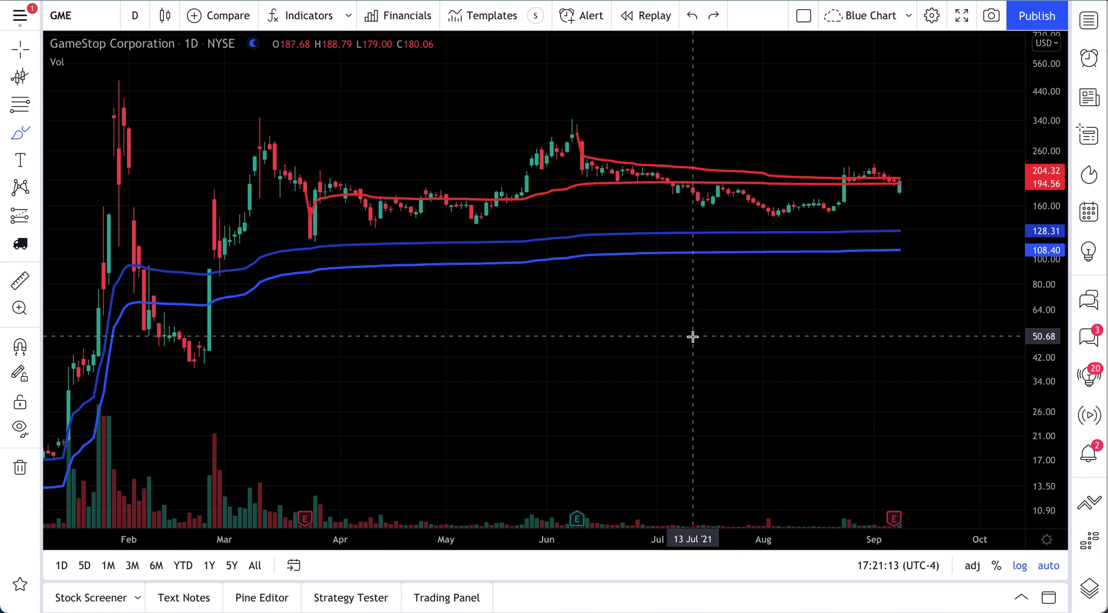
scroll(693, 336, "up", 2)
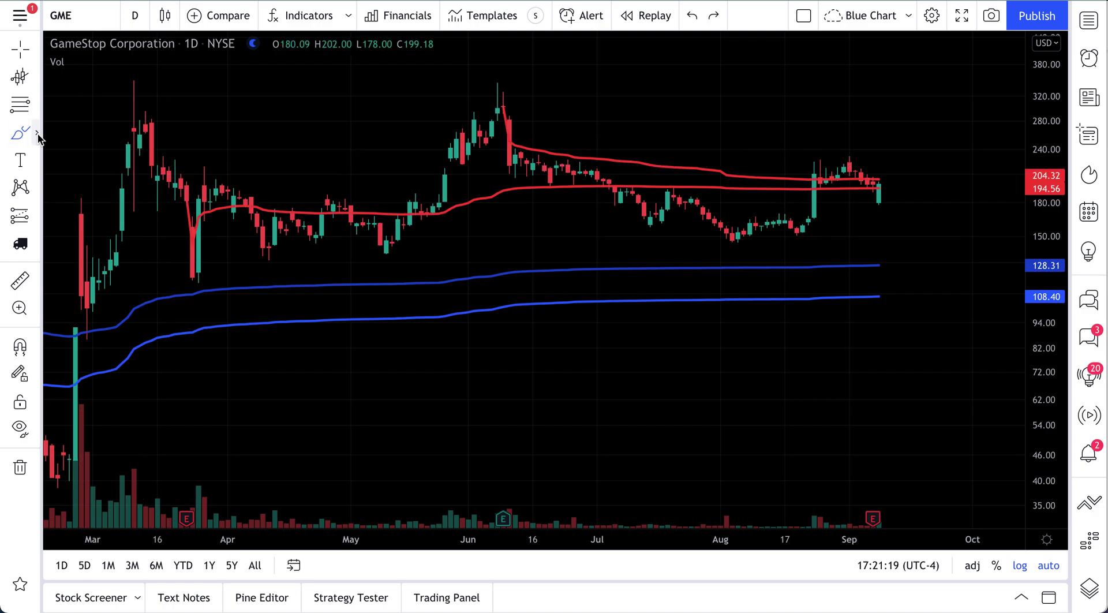
left_click(37, 134)
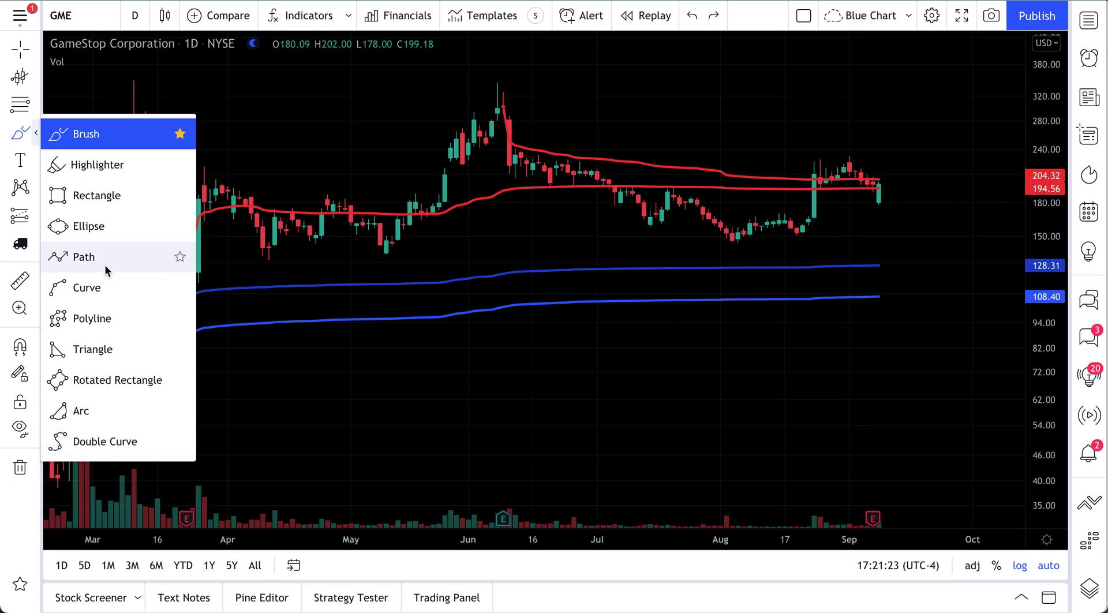
left_click(109, 195)
scroll(359, 302, "down", 5)
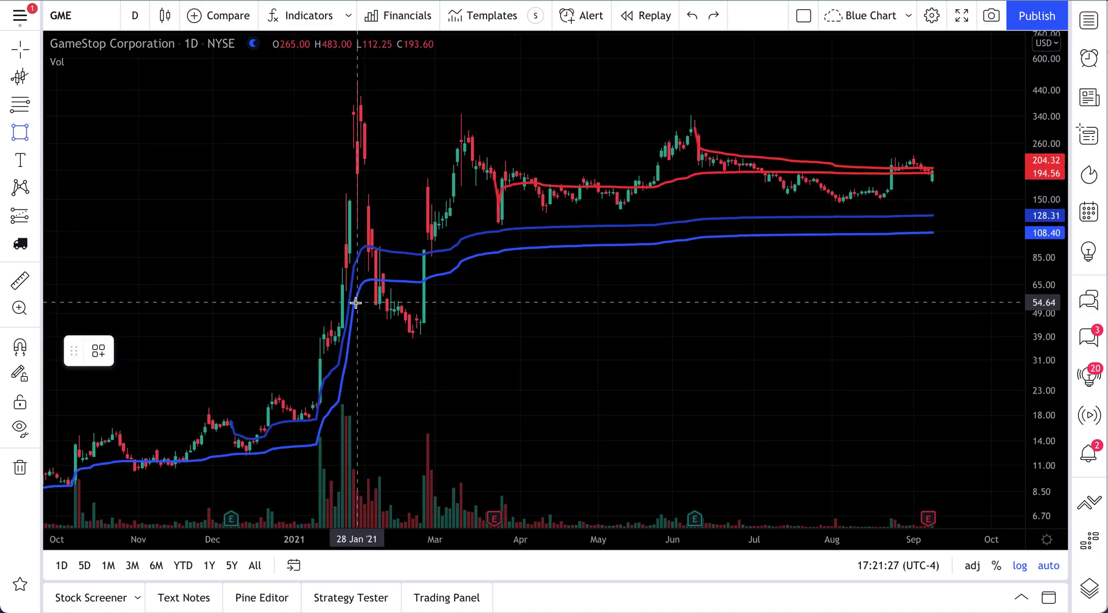
mouse_move(501, 221)
left_mouse_down()
mouse_move(968, 231)
mouse_move(941, 229)
left_mouse_up()
- Look through the rectangle's Coordinates, Style and Visibility settings without changing them, and delete the rectangle
double_click(896, 228)
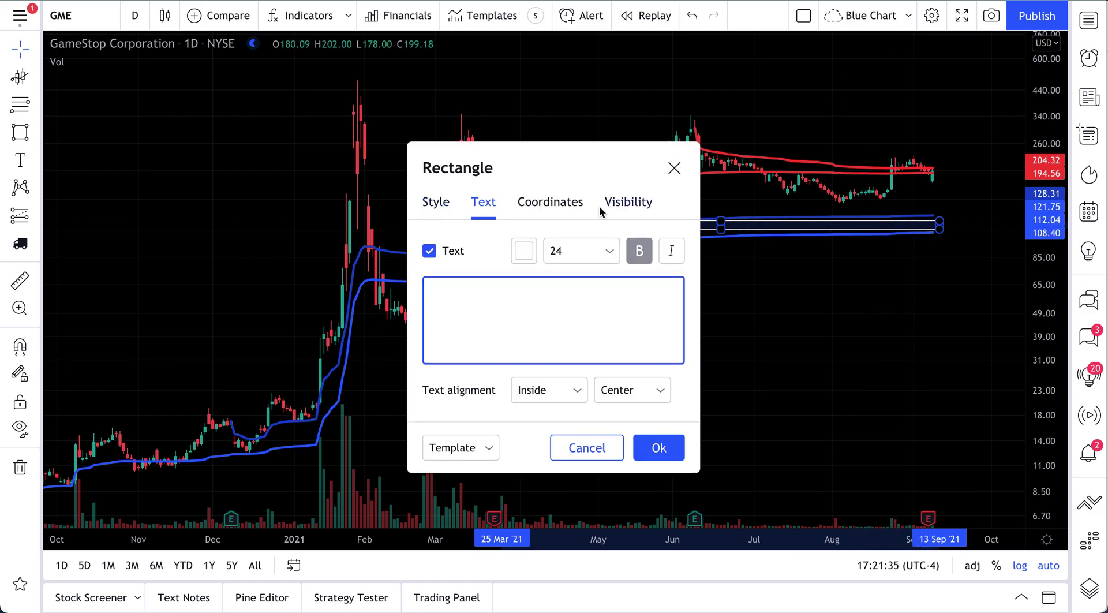
left_click(542, 203)
left_click(447, 208)
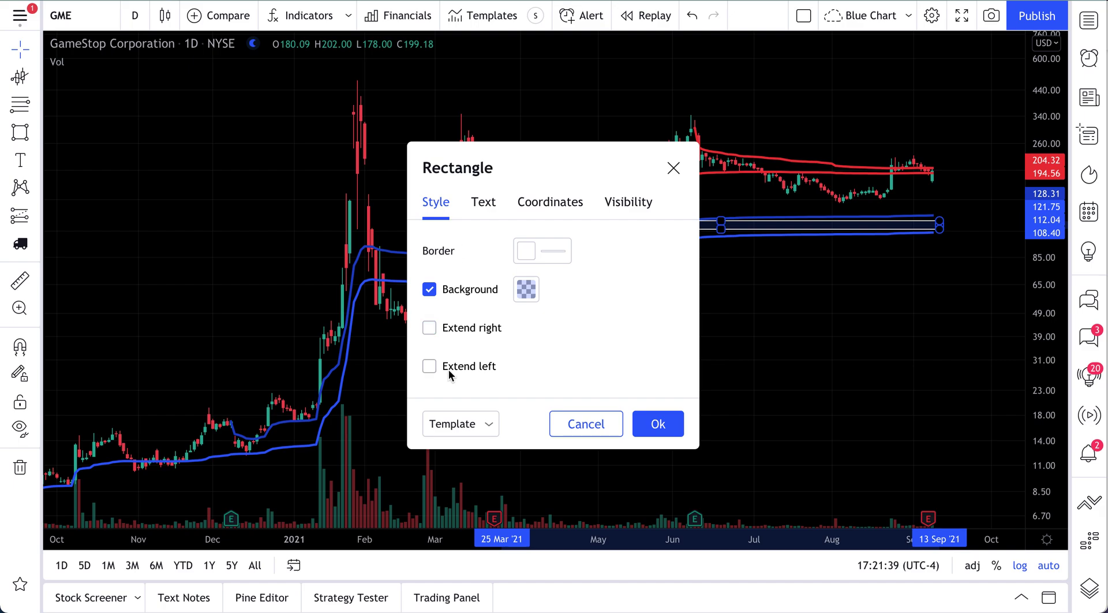
left_click(613, 204)
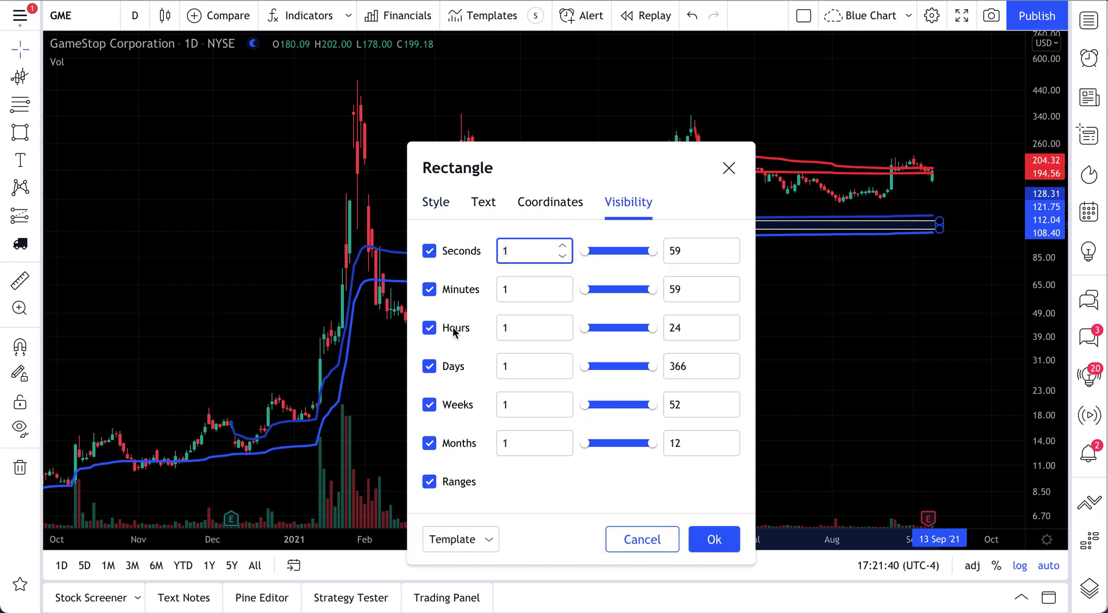
left_click(728, 168)
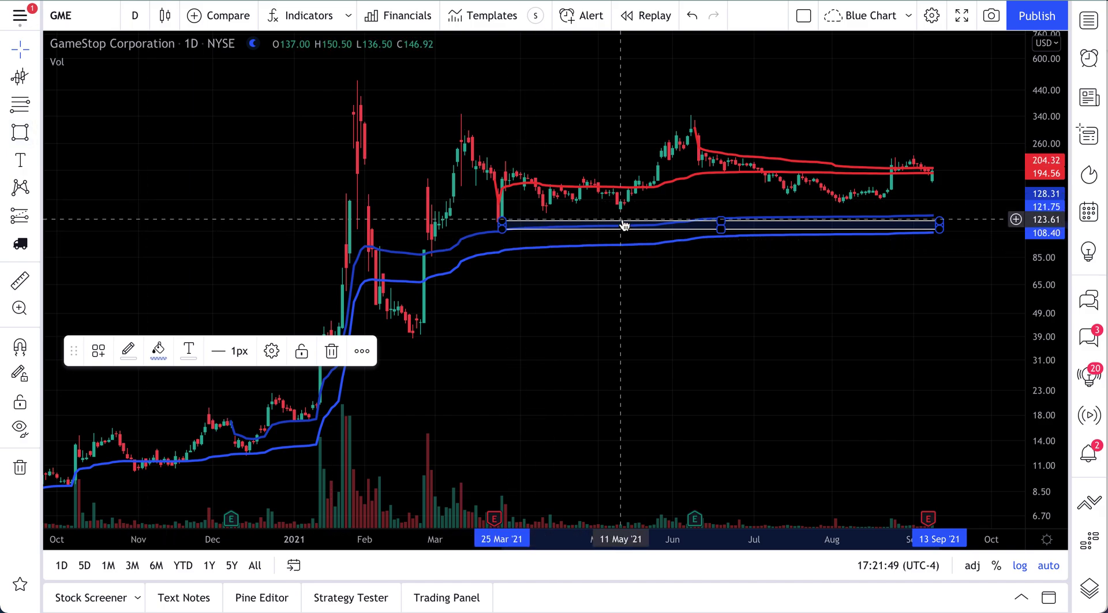
key("Delete")
- Brush a red circle around the late August to September 2021 candles at the red VWAPs, and undo it
scroll(590, 282, "up", 2)
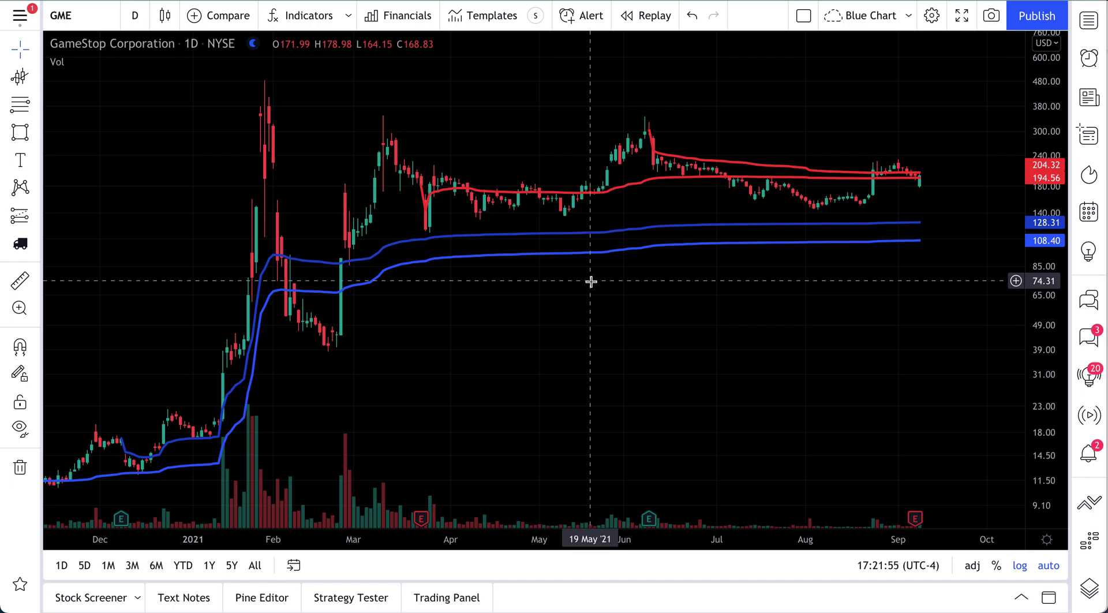
scroll(643, 263, "up", 3)
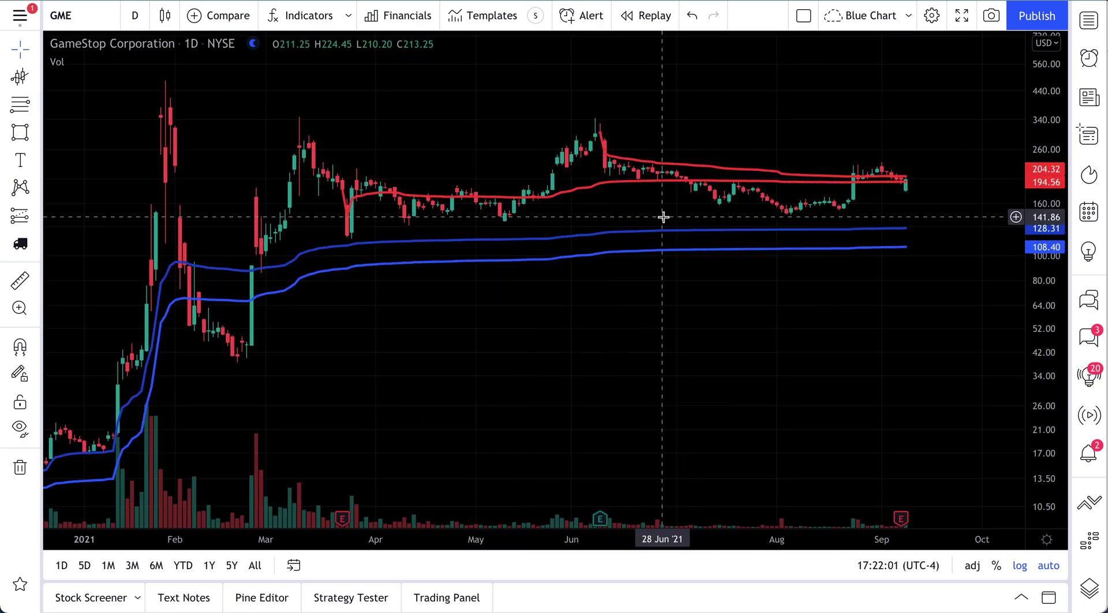
scroll(664, 218, "up", 3)
scroll(664, 217, "down", 3)
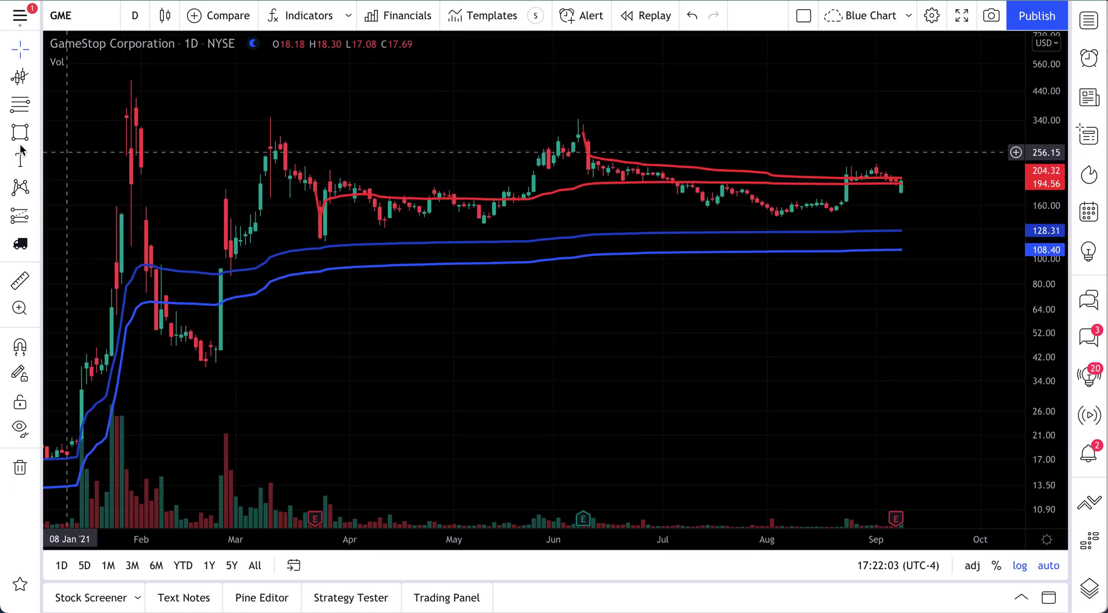
left_click(37, 80)
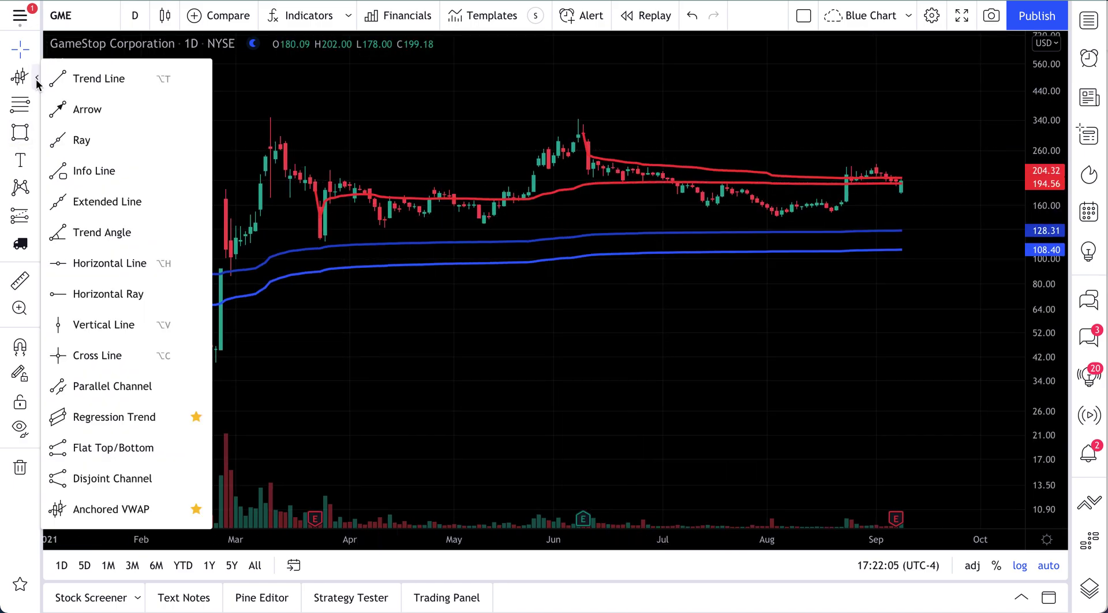
left_click(36, 132)
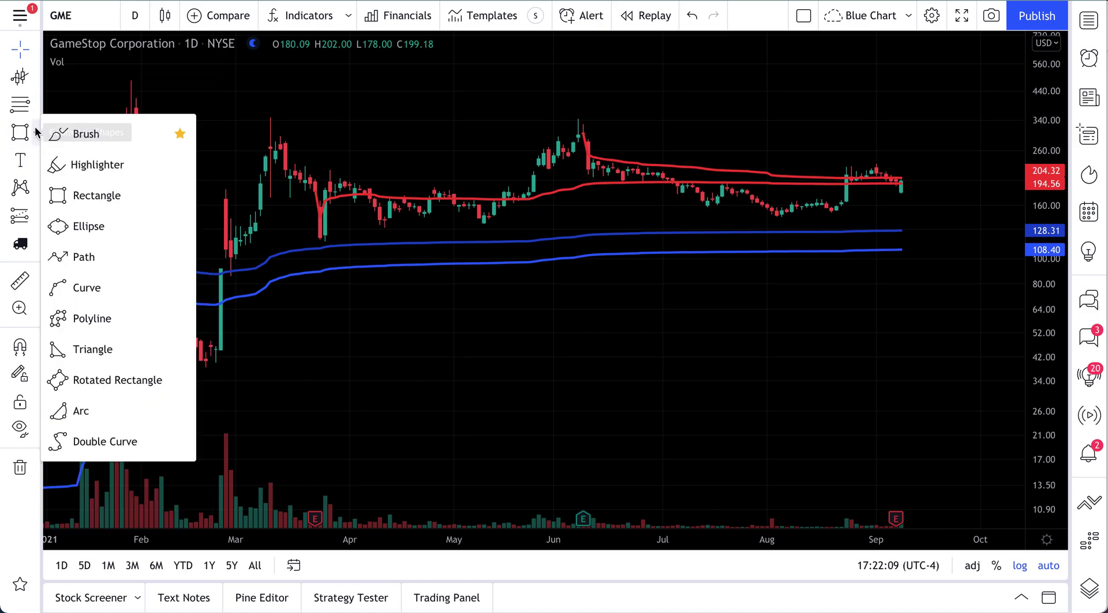
left_click(65, 137)
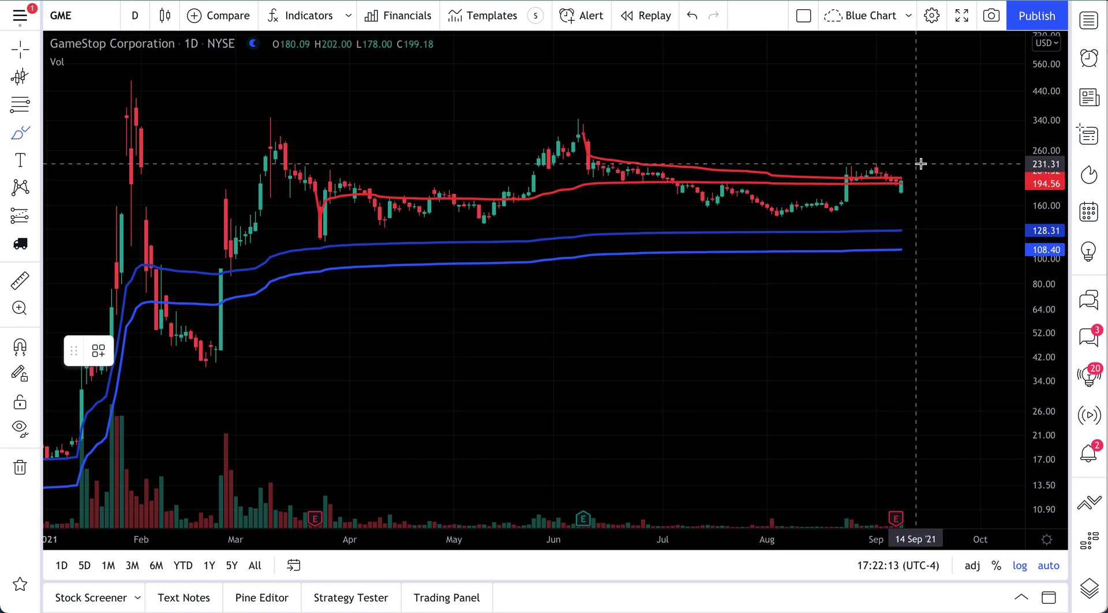
mouse_move(919, 162)
left_mouse_down()
mouse_move(869, 164)
mouse_move(861, 196)
mouse_move(873, 159)
left_mouse_up()
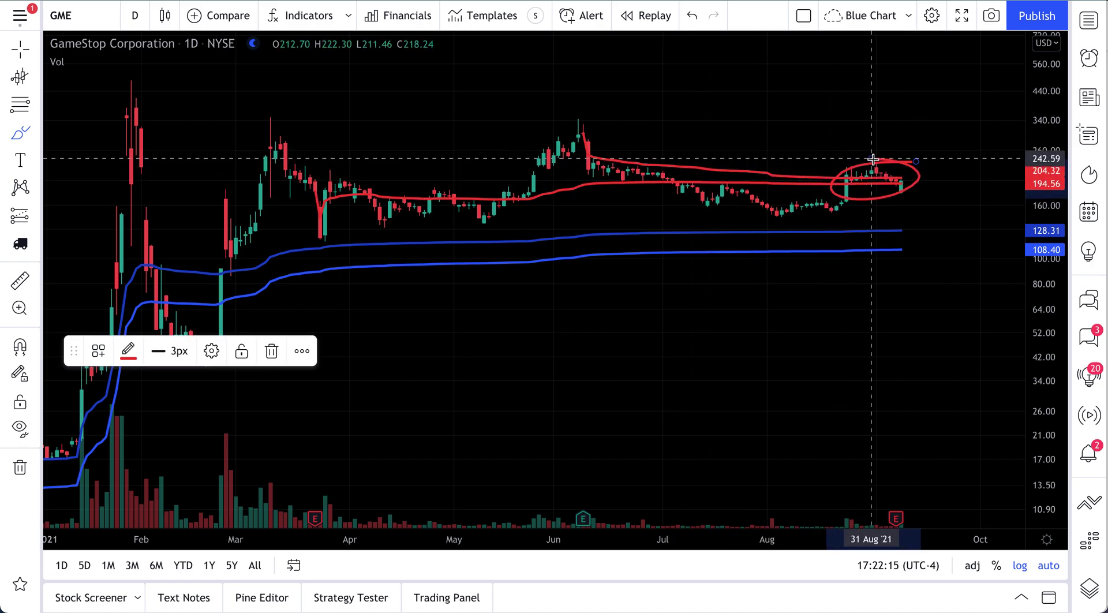
key("ctrl+z")
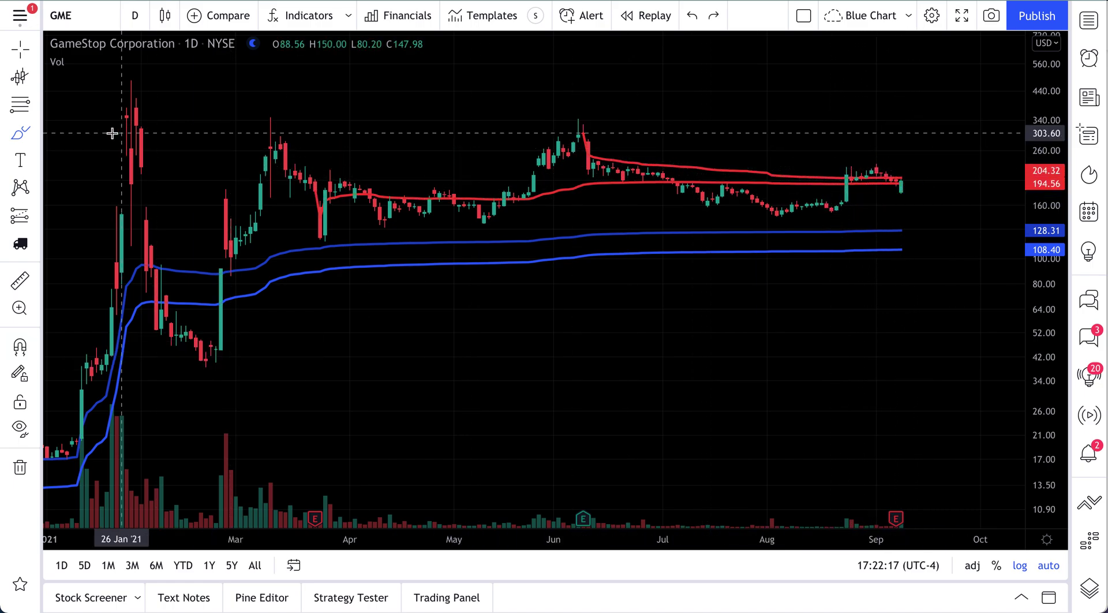
- Draw a rectangle over the two red VWAPs and adjust it to span 14 June to 5 October 2021
left_click(34, 136)
left_click(56, 195)
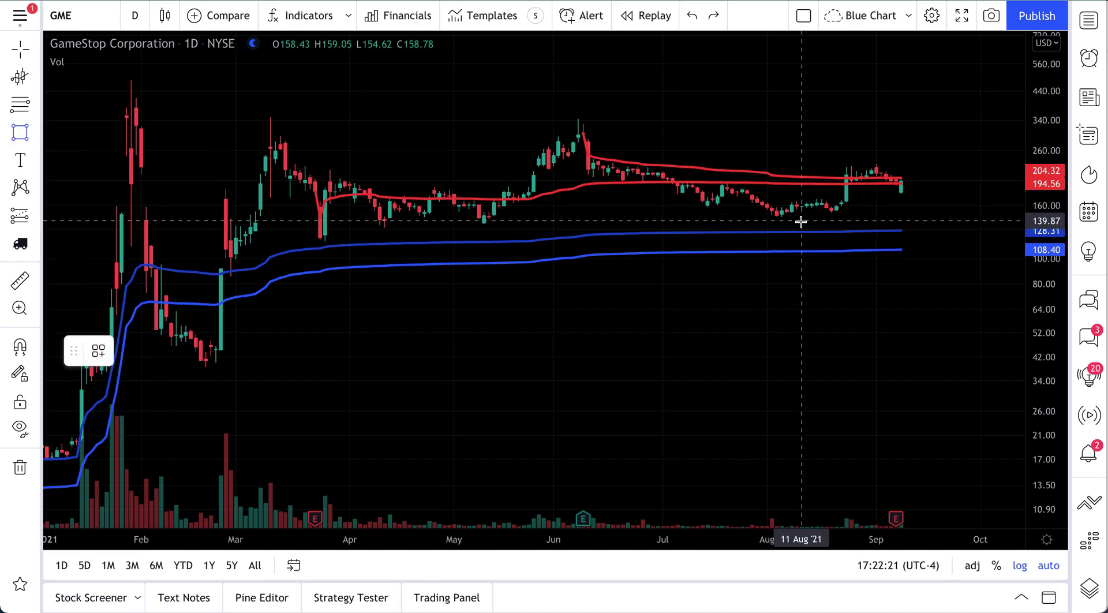
left_click_drag(901, 176, 1016, 180)
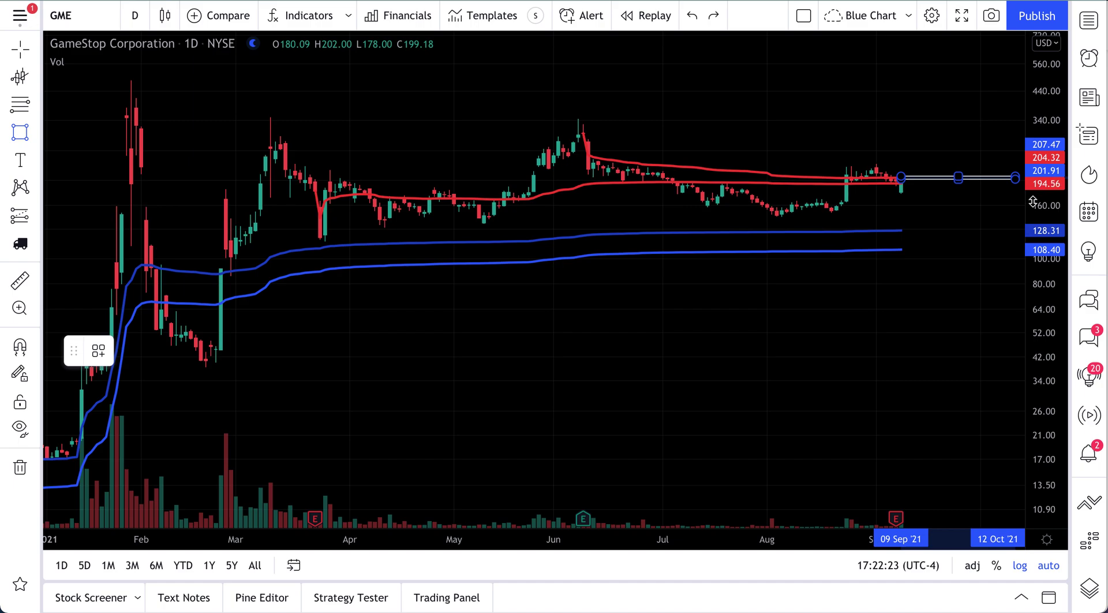
left_click(1016, 187)
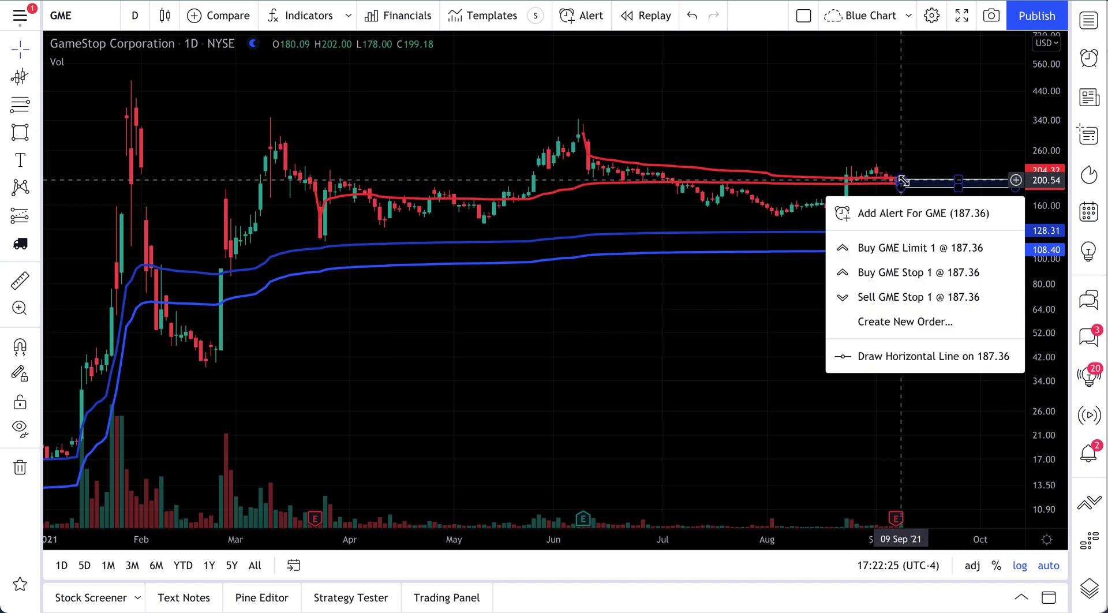
left_click_drag(902, 180, 621, 181)
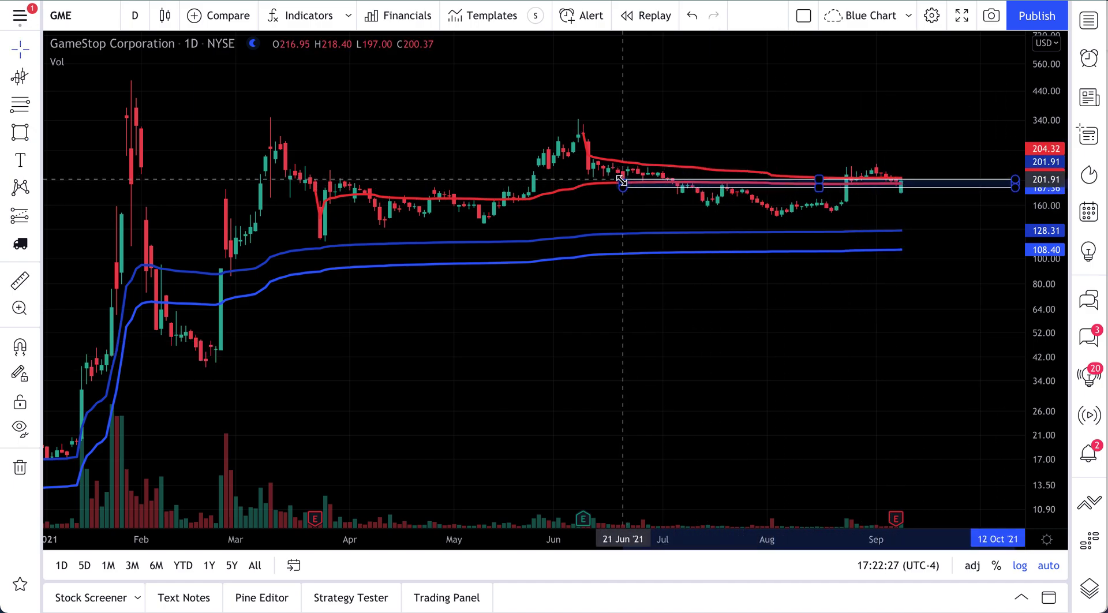
left_click_drag(962, 183, 943, 178)
left_click(940, 193)
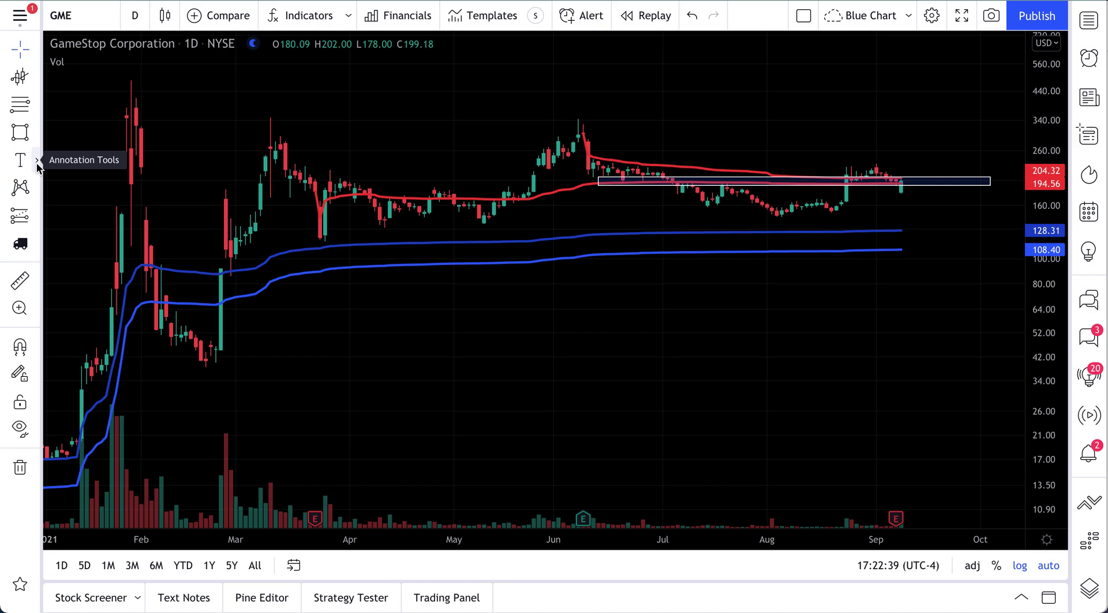
- Draw a pink arrow rising from about 199 on 10 September to about 325 on 21 September 2021, and delete it
left_click(36, 162)
left_click(105, 439)
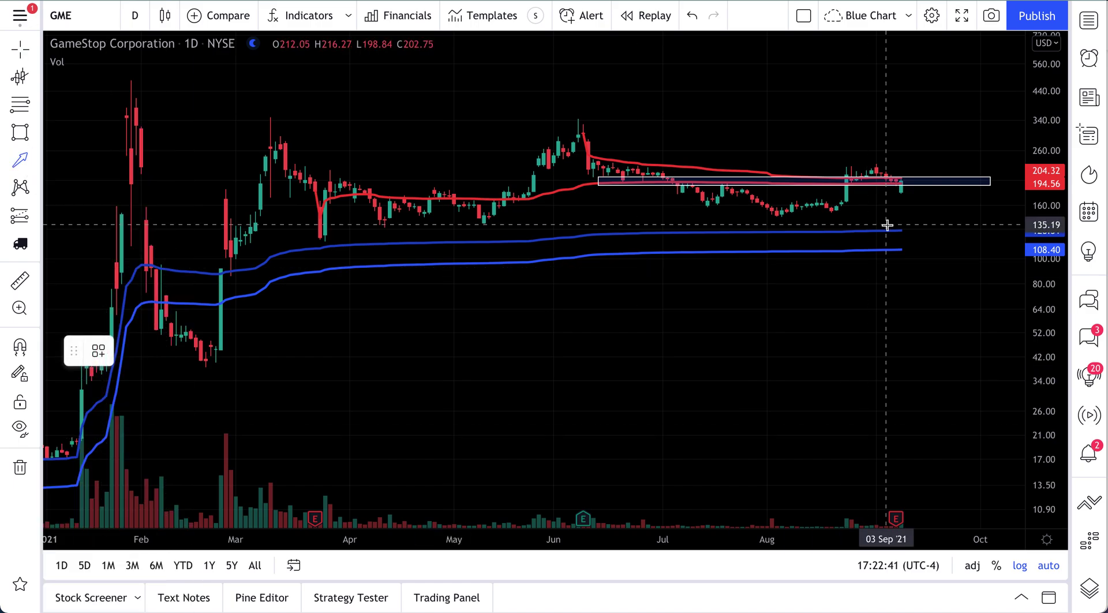
left_click_drag(908, 184, 946, 124)
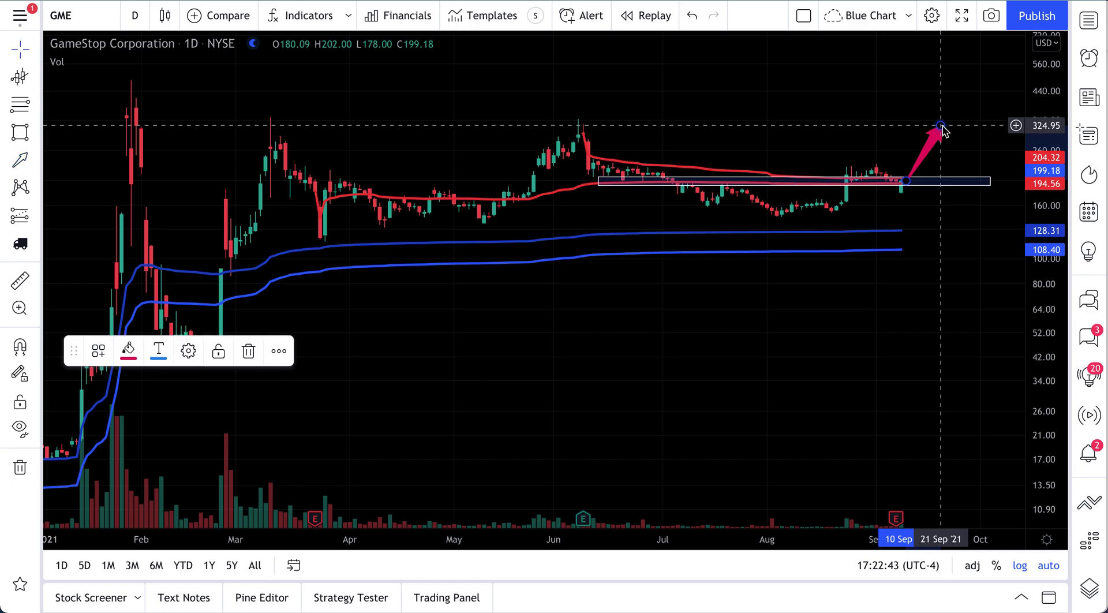
left_click(944, 145)
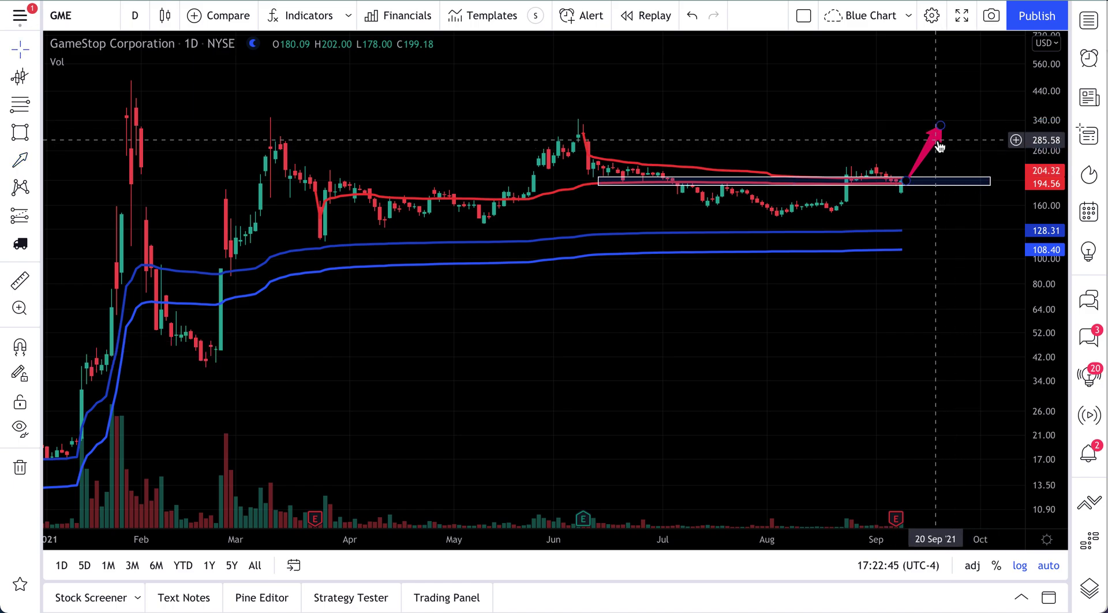
left_click(936, 142)
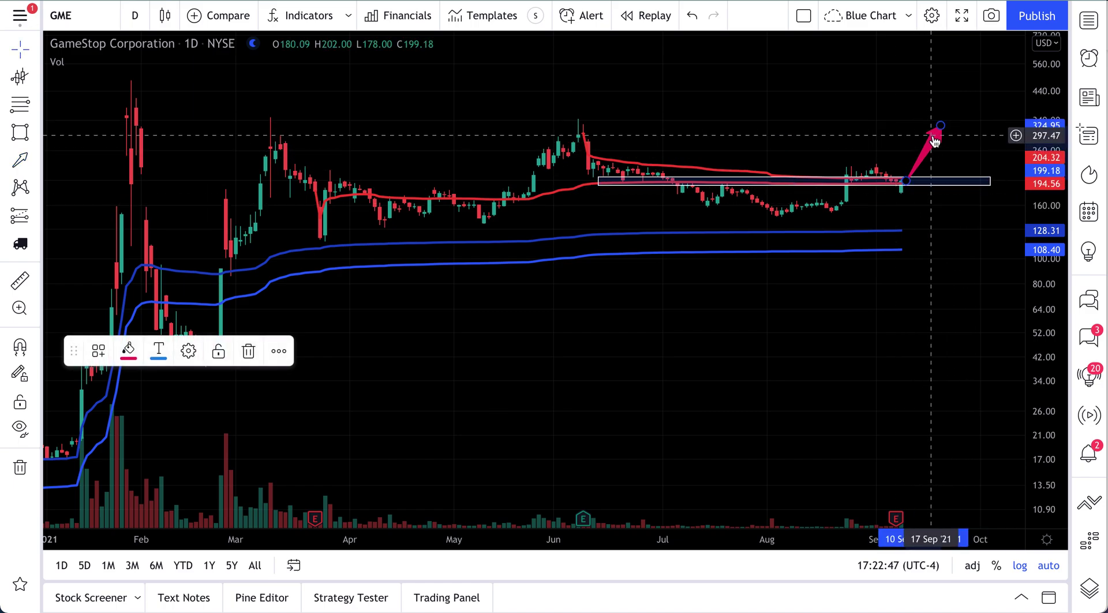
key("Delete")
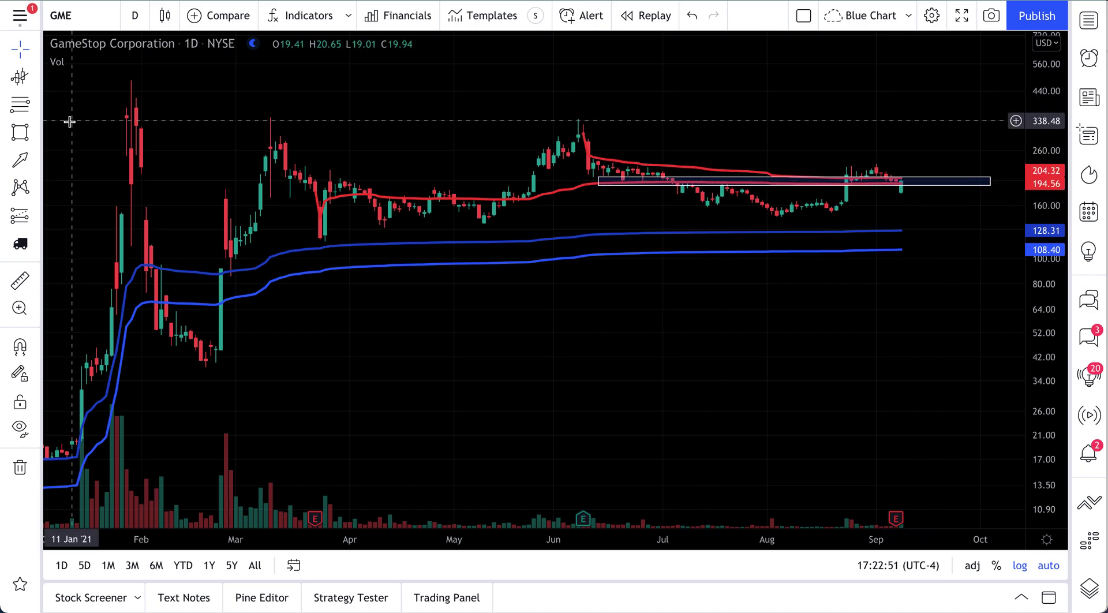
- Brush a stroke from the latest candle forward along the rectangle over the red VWAPs, and undo it
left_click(34, 157)
left_click(35, 133)
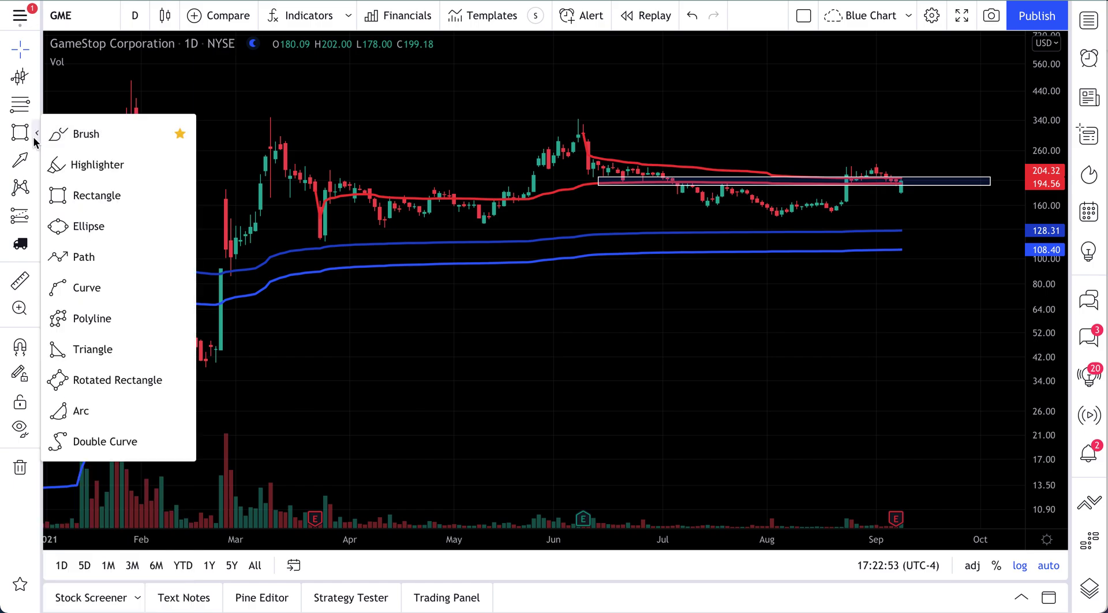
left_click(75, 133)
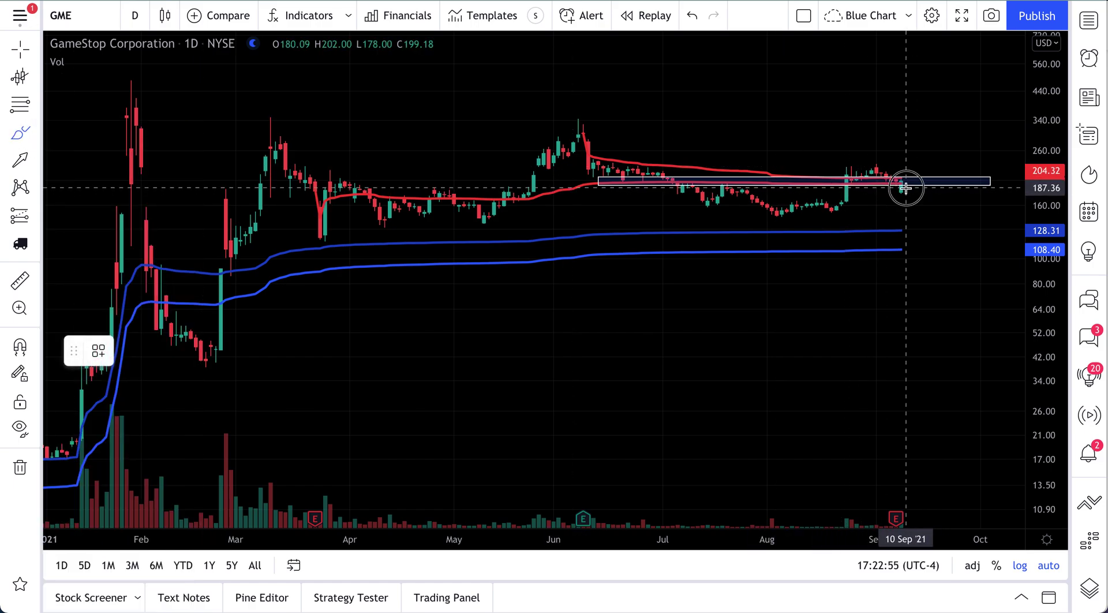
mouse_move(906, 185)
left_mouse_down()
mouse_move(903, 218)
mouse_move(916, 230)
mouse_move(936, 234)
mouse_move(972, 198)
mouse_move(995, 201)
left_mouse_up()
key("ctrl+z")
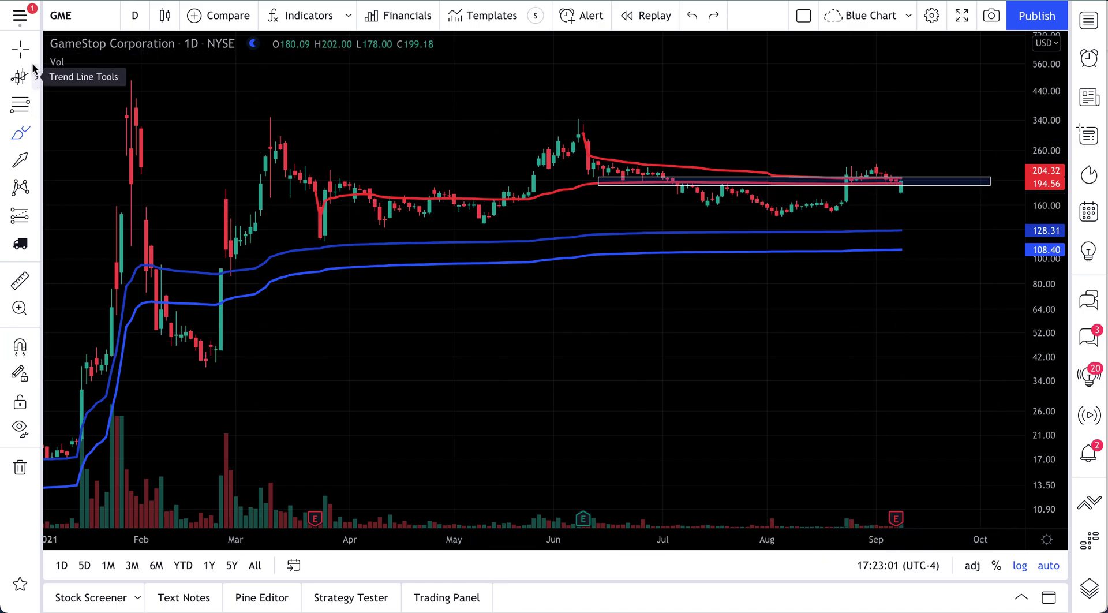
- Delete the rectangle drawn over the two red VWAPs
left_click(21, 51)
left_click(941, 180)
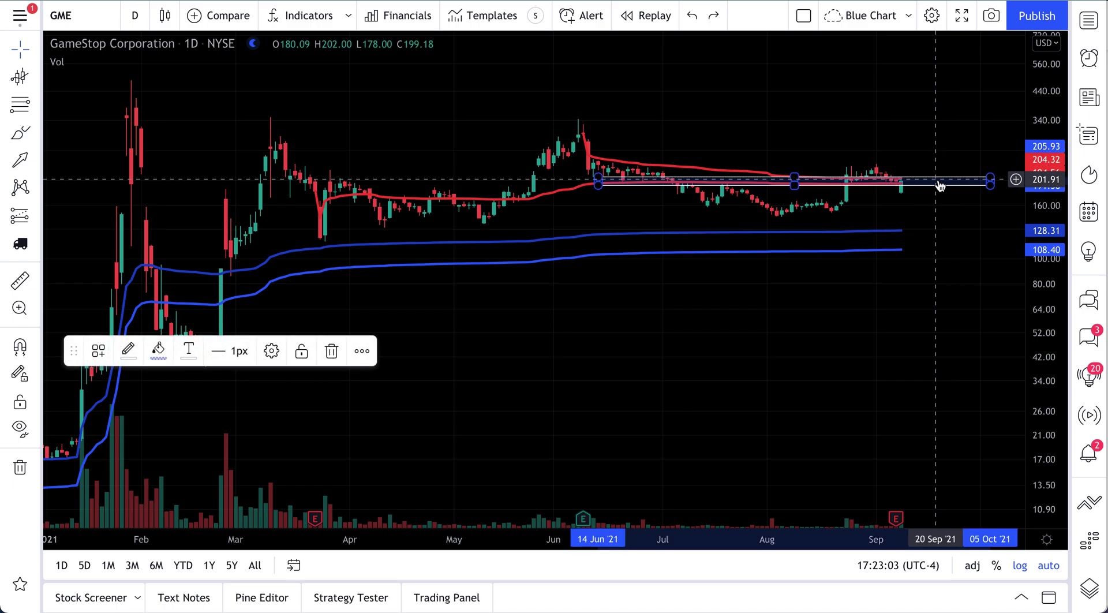
key("Delete")
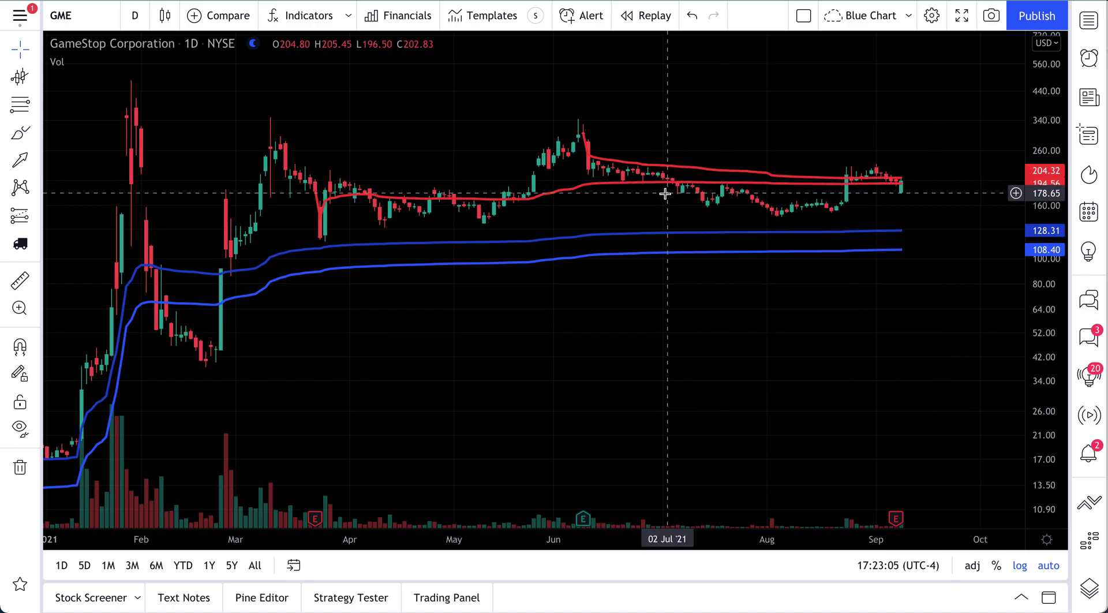
scroll(667, 198, "up", 1)
scroll(667, 234, "up", 1)
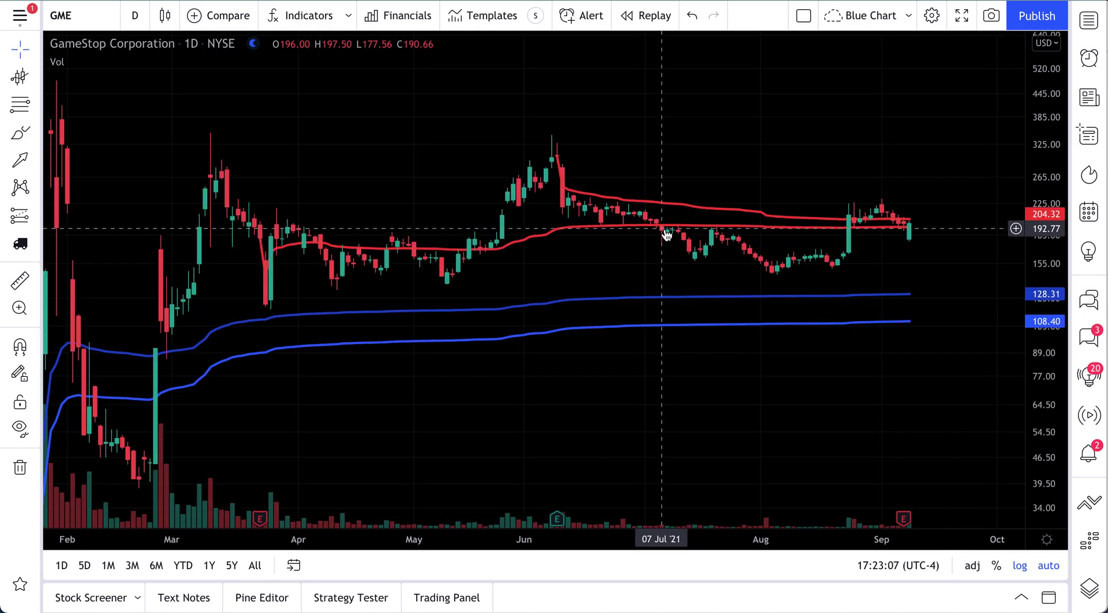
scroll(668, 242, "down", 3)
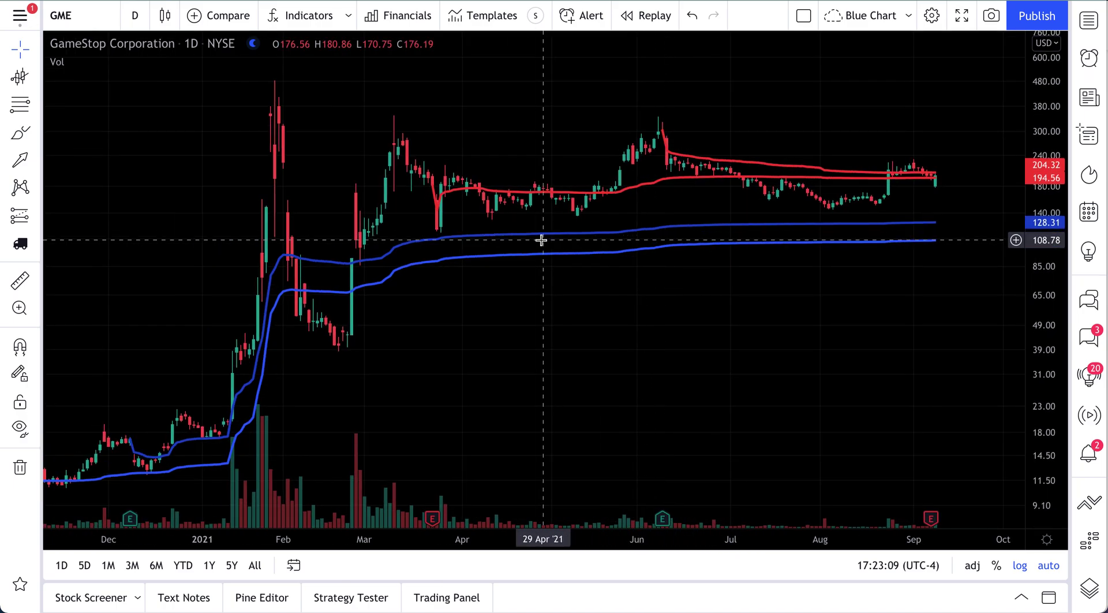
- Brush strokes along the upper blue VWAP from early March to September 2021, and undo them
left_click(39, 139)
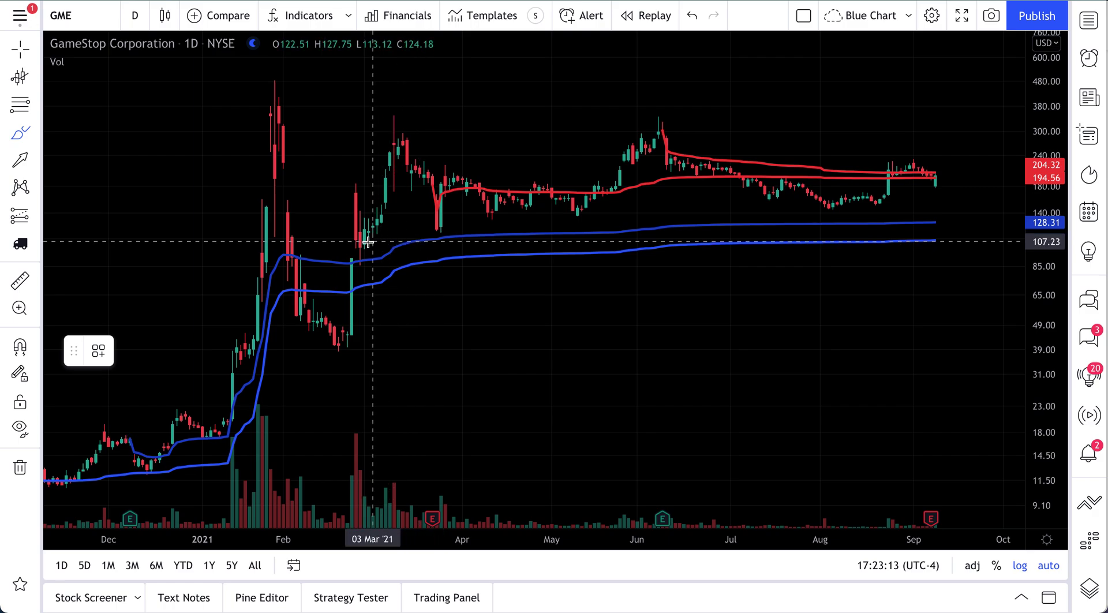
mouse_move(368, 243)
left_mouse_down()
mouse_move(921, 225)
mouse_move(705, 213)
mouse_move(467, 239)
mouse_move(921, 225)
mouse_move(633, 222)
left_mouse_up()
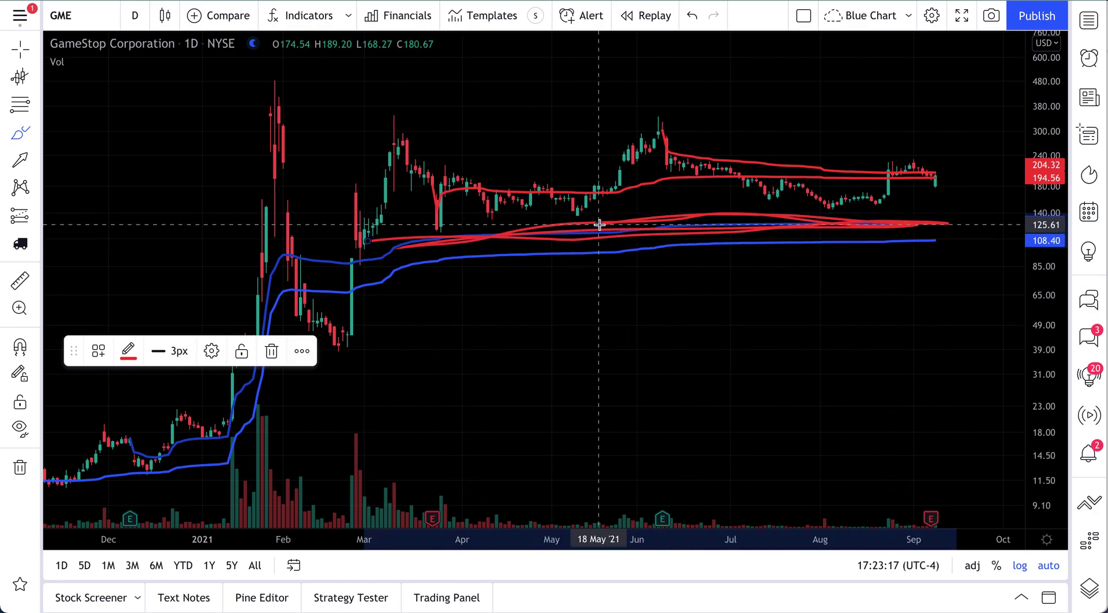
key("ctrl+z")
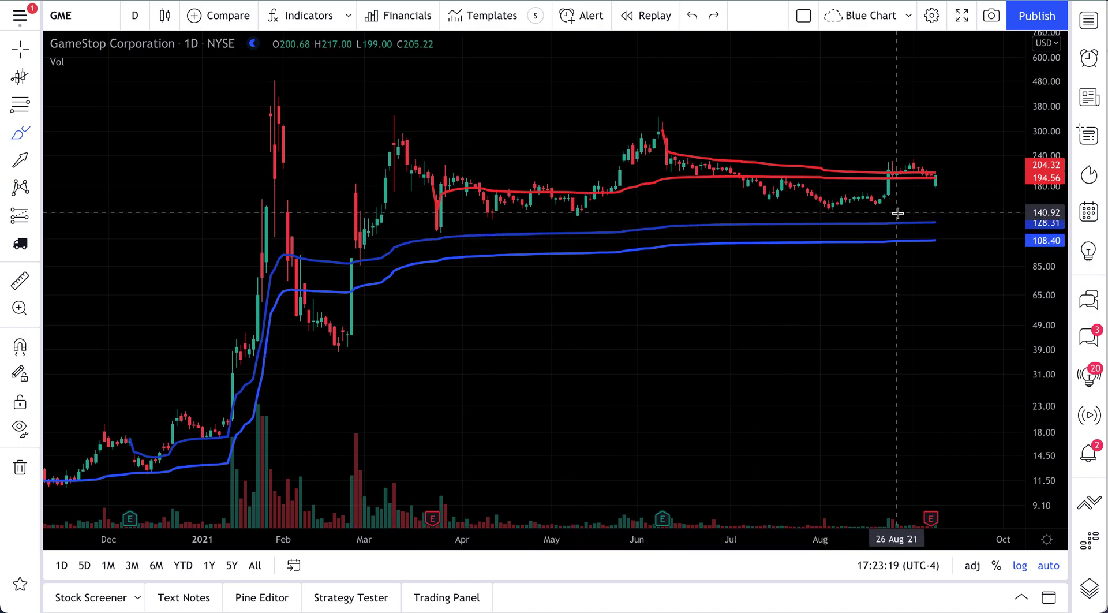
- Draw a pink arrow falling from about 198 on 9 September to about 121 on 14 September 2021, and delete it
left_click(20, 160)
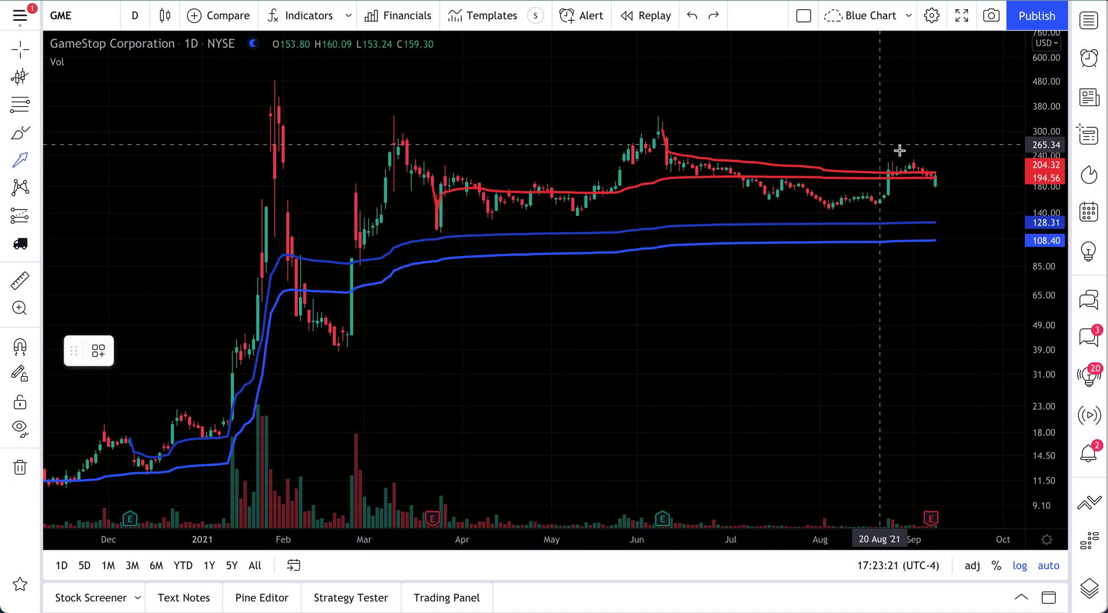
mouse_move(936, 176)
left_mouse_down()
mouse_move(937, 218)
mouse_move(950, 228)
left_mouse_up()
left_click(950, 245)
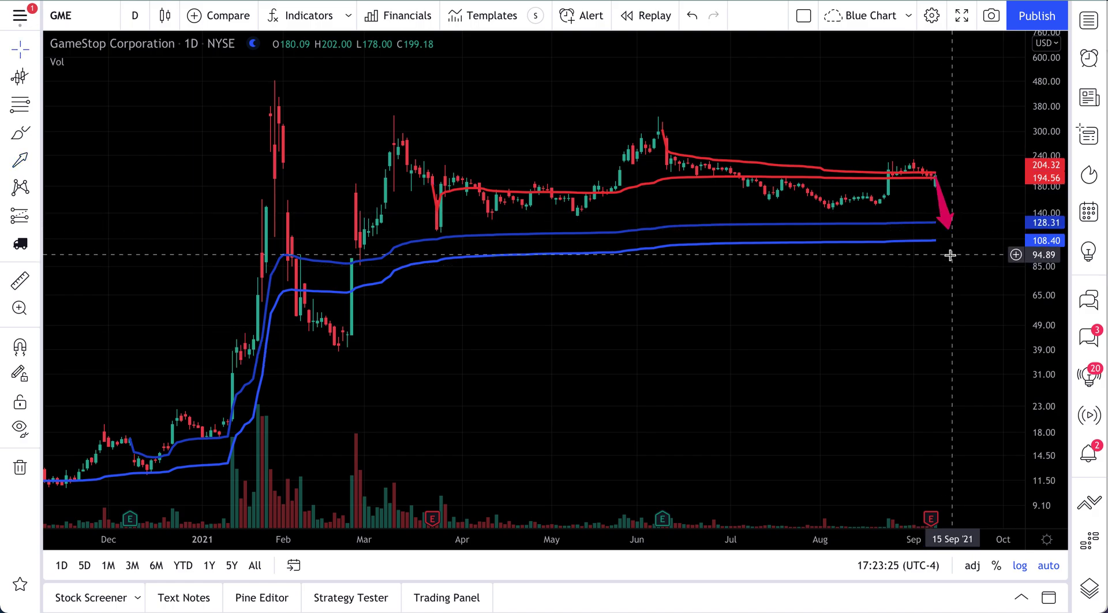
left_click(947, 213)
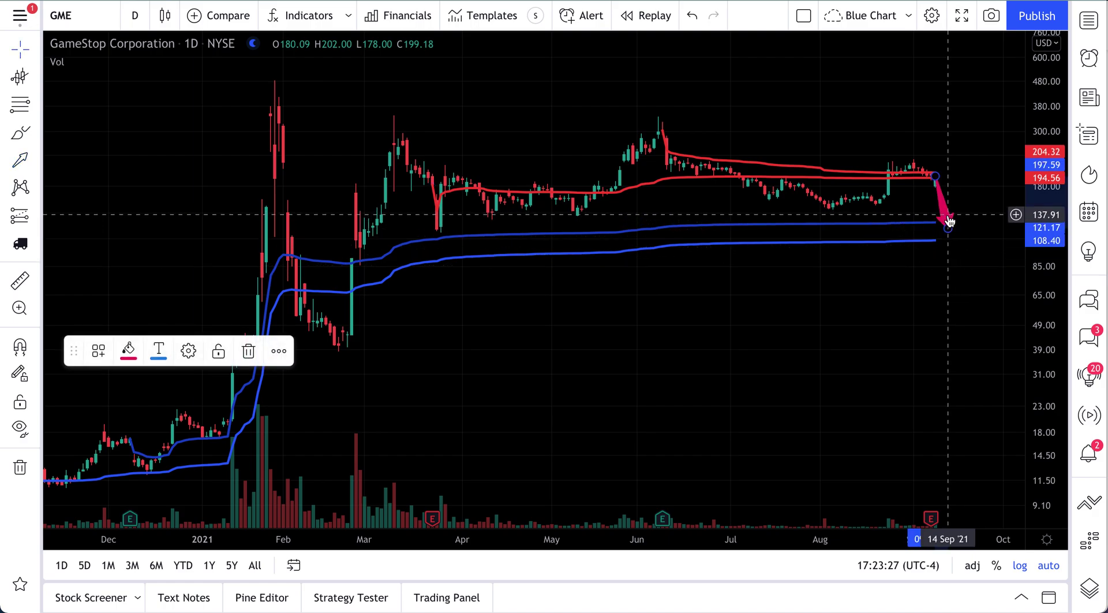
key("Delete")
scroll(701, 283, "up", 2)
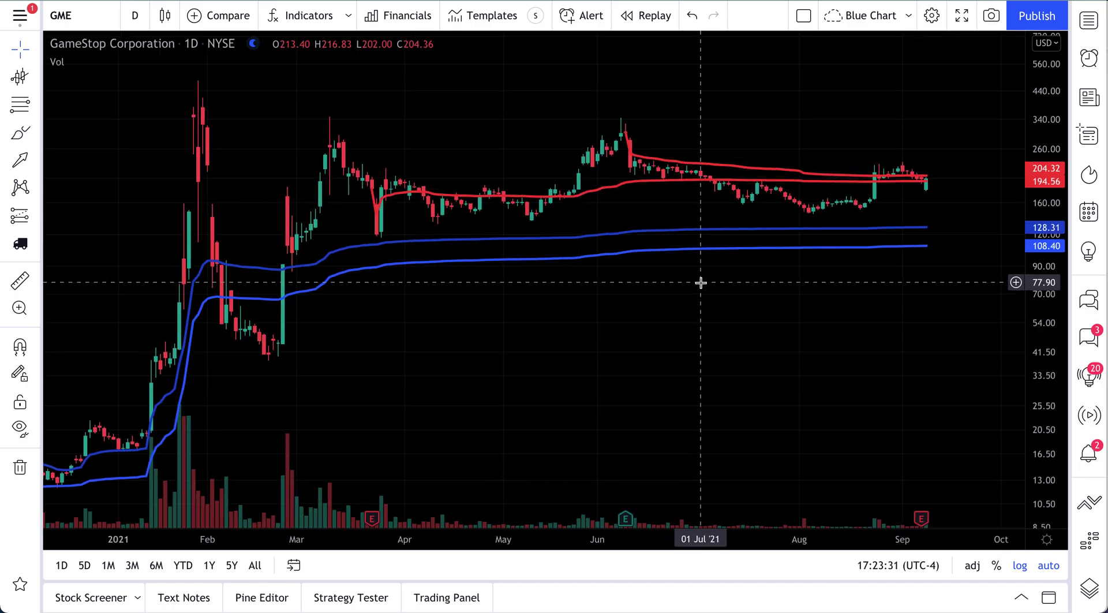
scroll(575, 304, "up", 1)
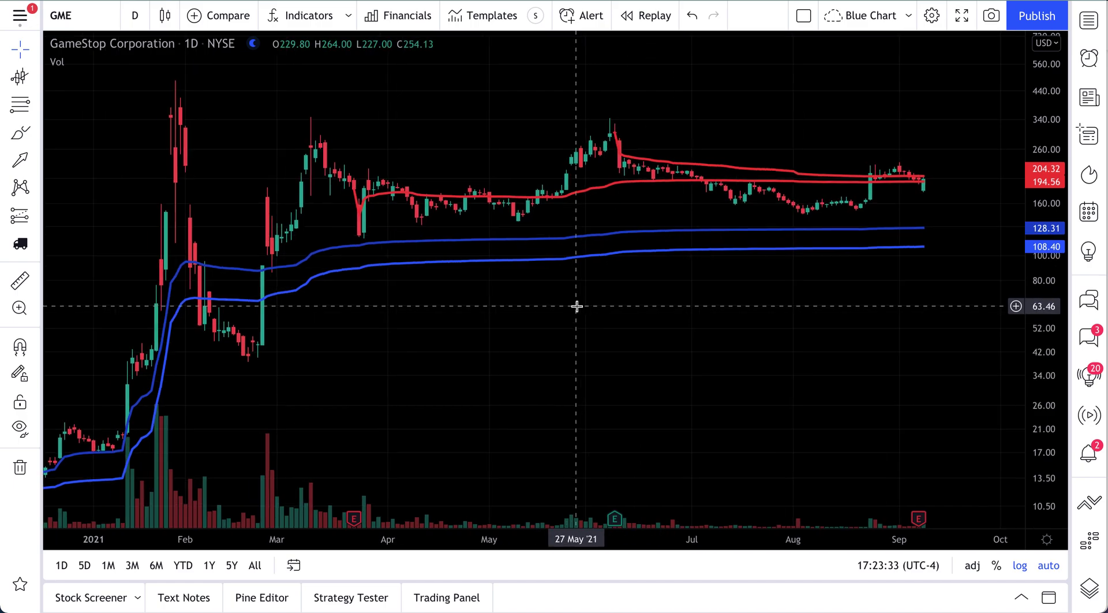
scroll(578, 306, "down", 1)
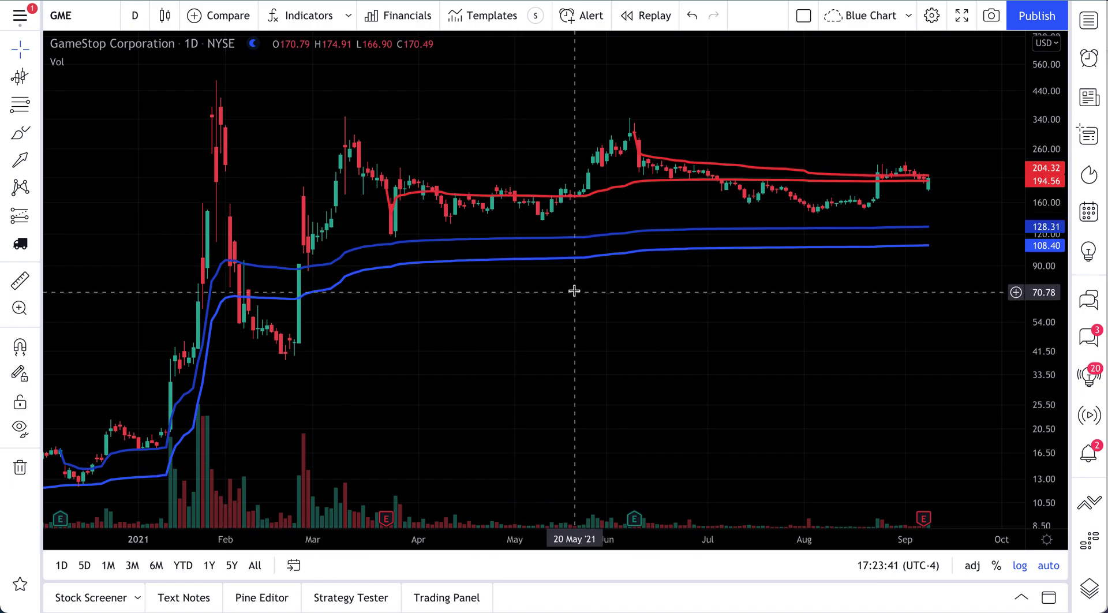
right_click(940, 182)
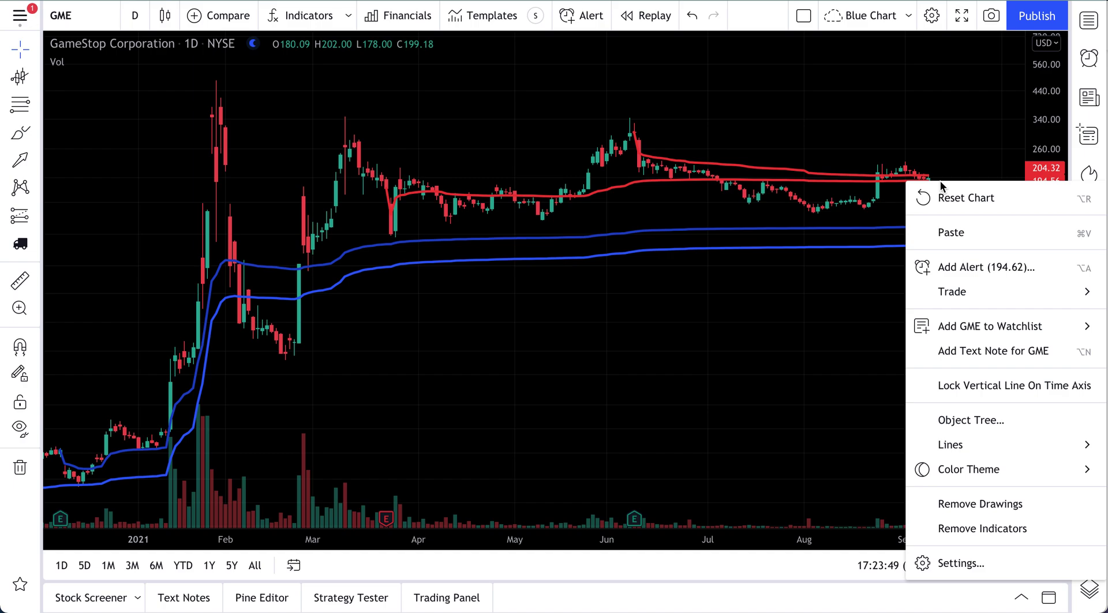
left_click(957, 134)
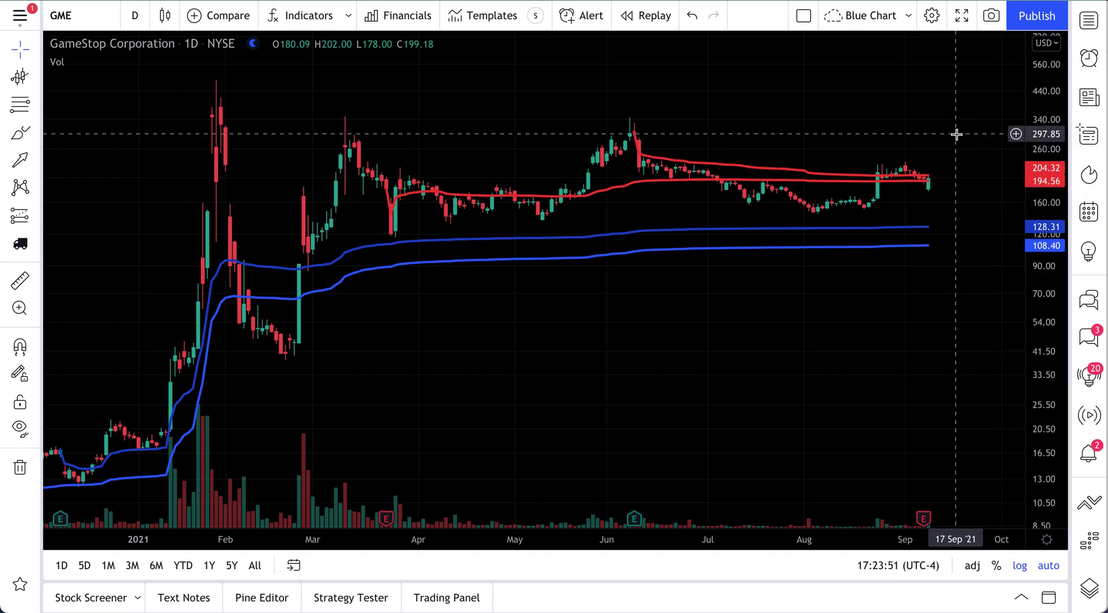
scroll(762, 192, "up", 5)
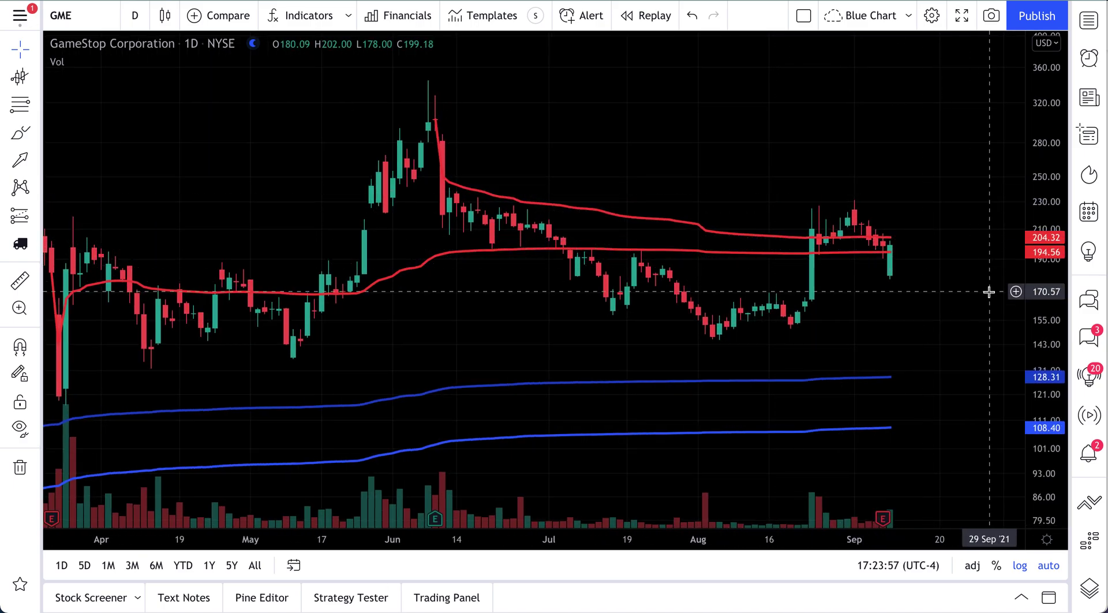
double_click(745, 241)
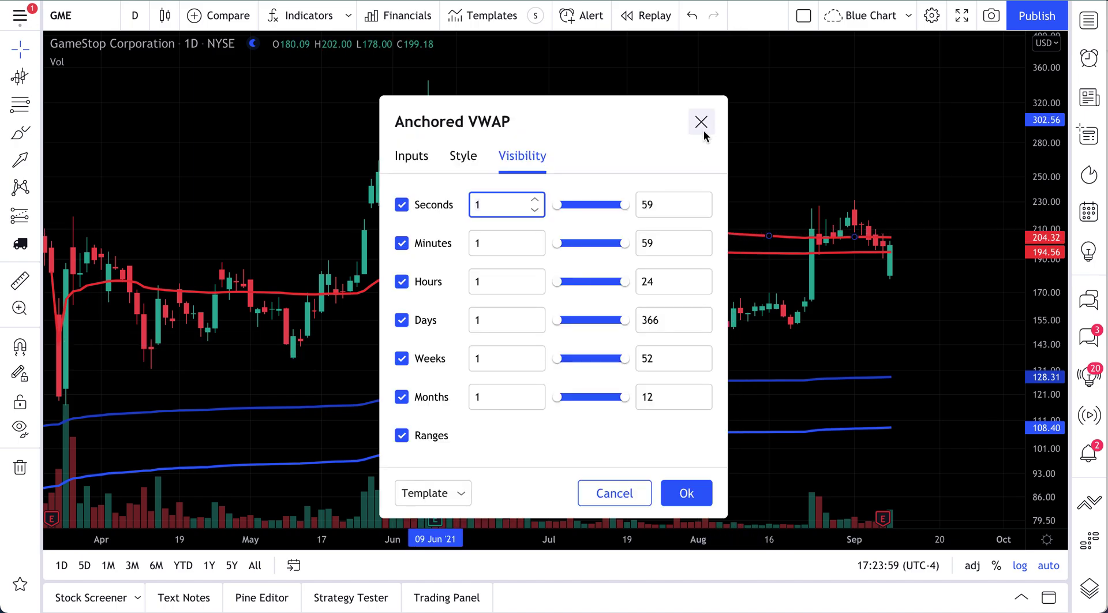
left_click(701, 120)
right_click(734, 237)
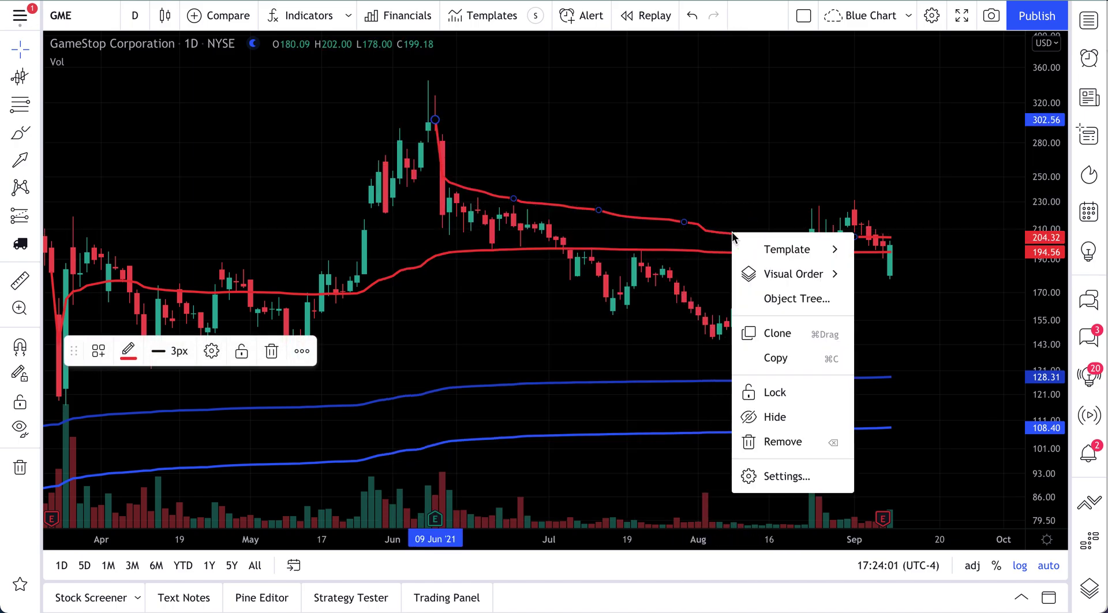
left_click(726, 222)
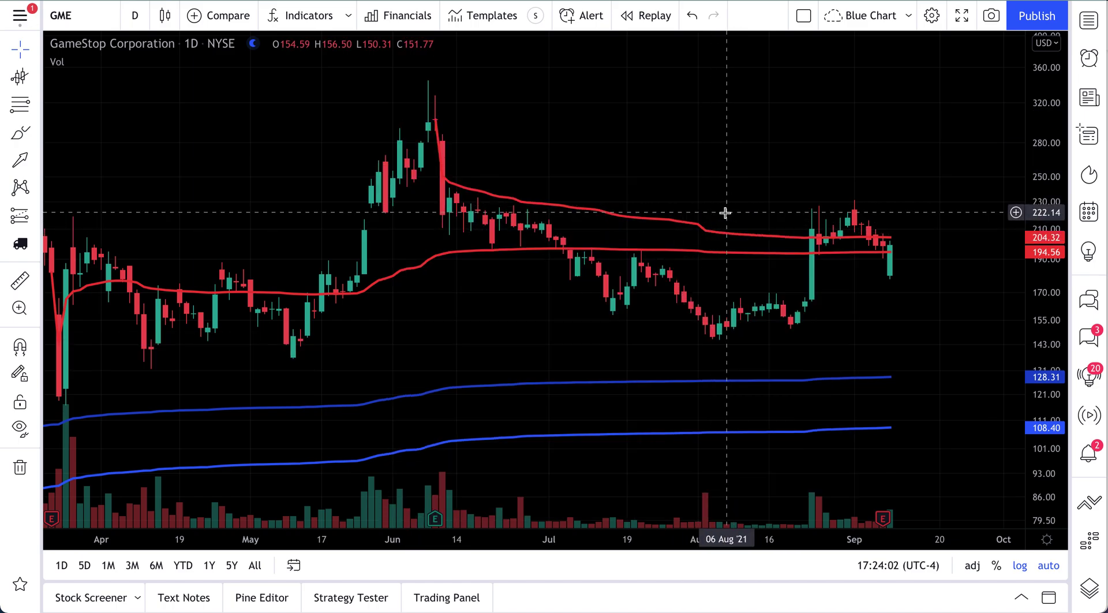
- Start a new GME price alert near the upper red VWAP with the condition Crossing Up 205.00
right_click(897, 237)
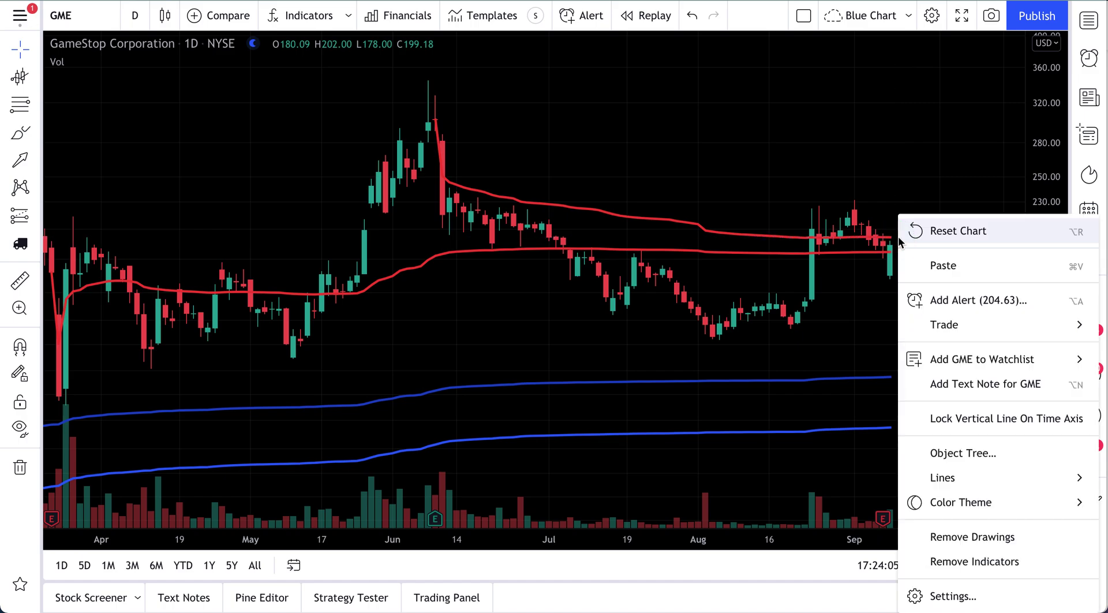
left_click(977, 300)
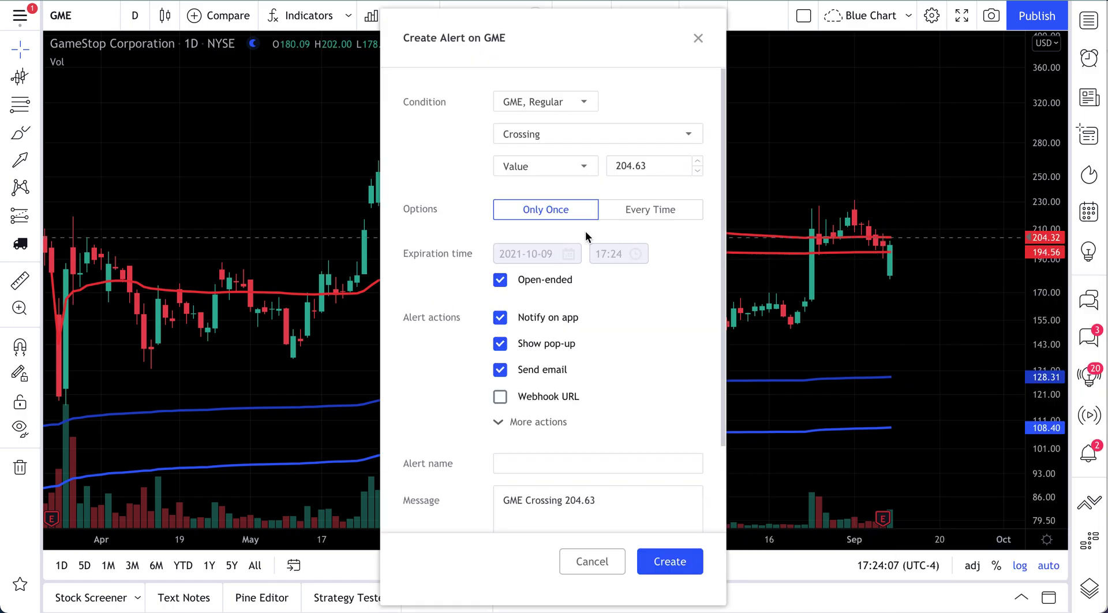
left_click(625, 166)
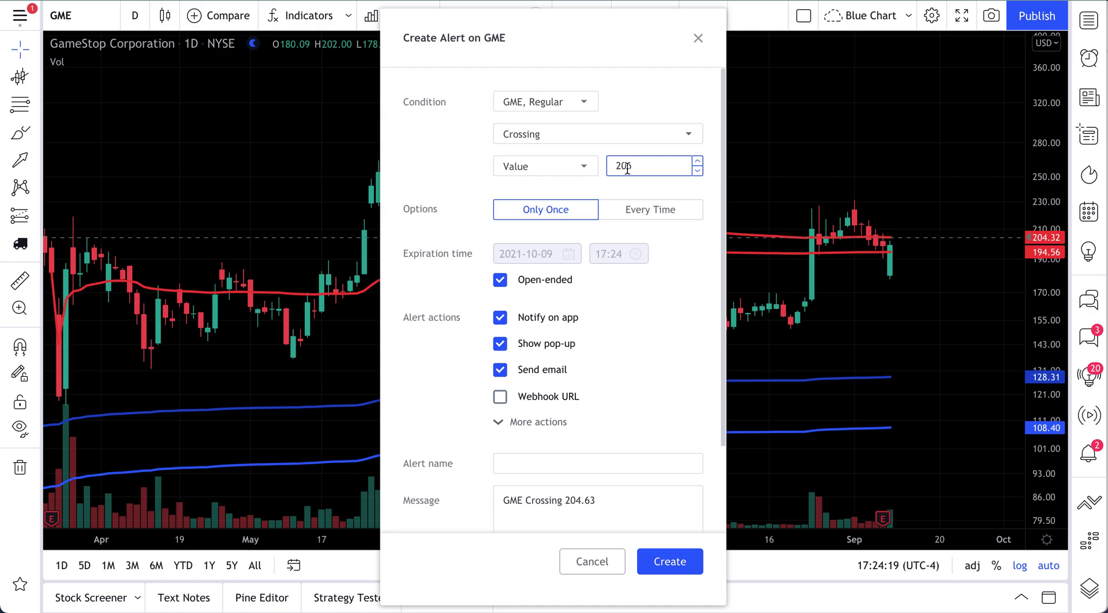
left_click(539, 136)
left_click(550, 167)
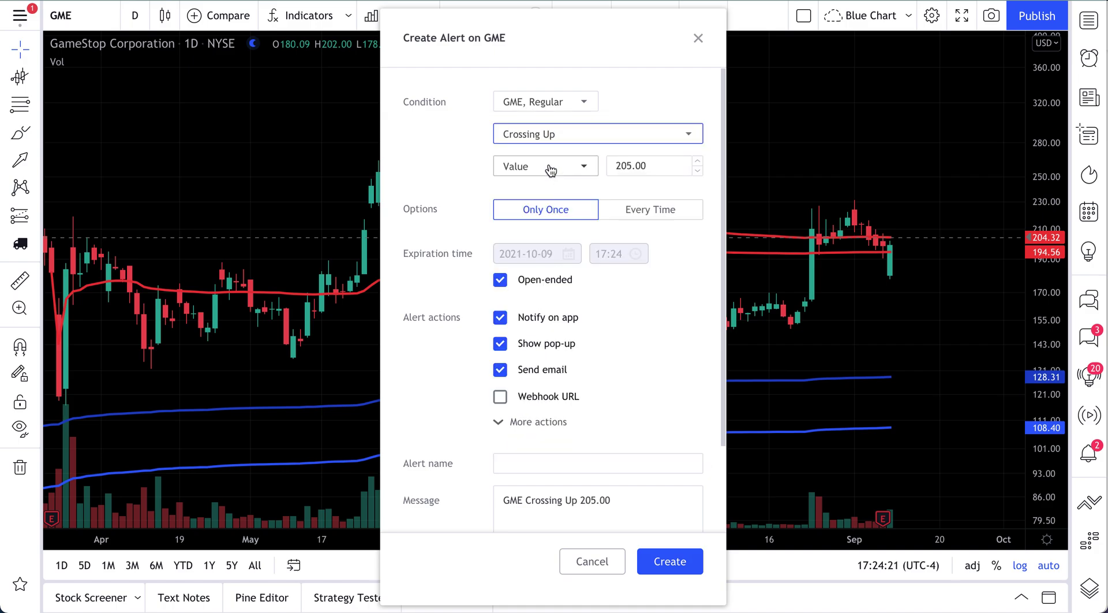
left_click(633, 105)
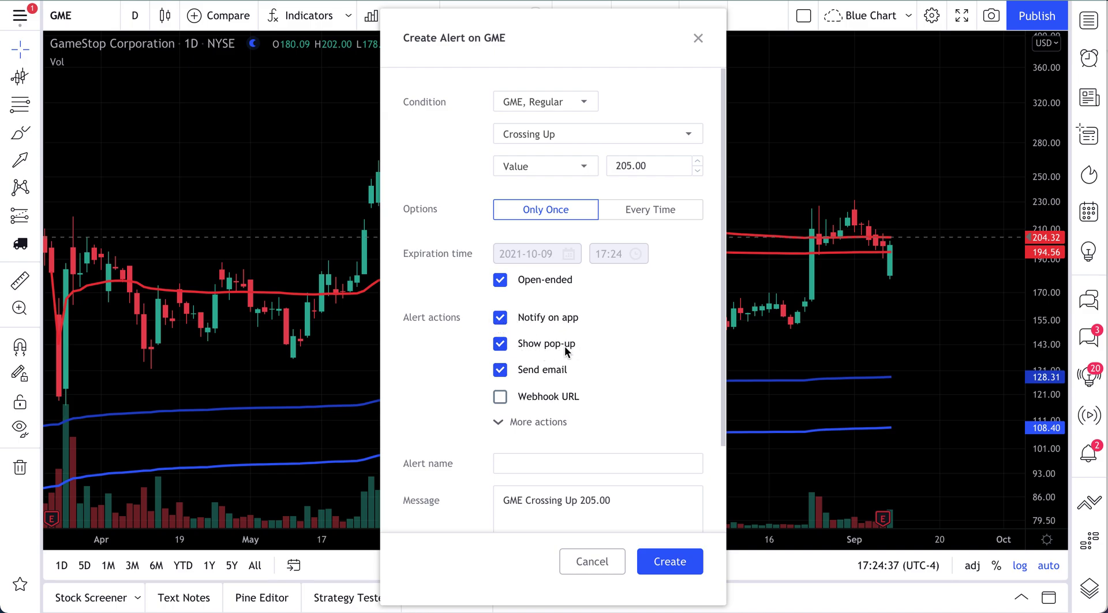
- Name the alert "GME Crosses 205!", copying the ticker from its message text
scroll(570, 382, "down", 2)
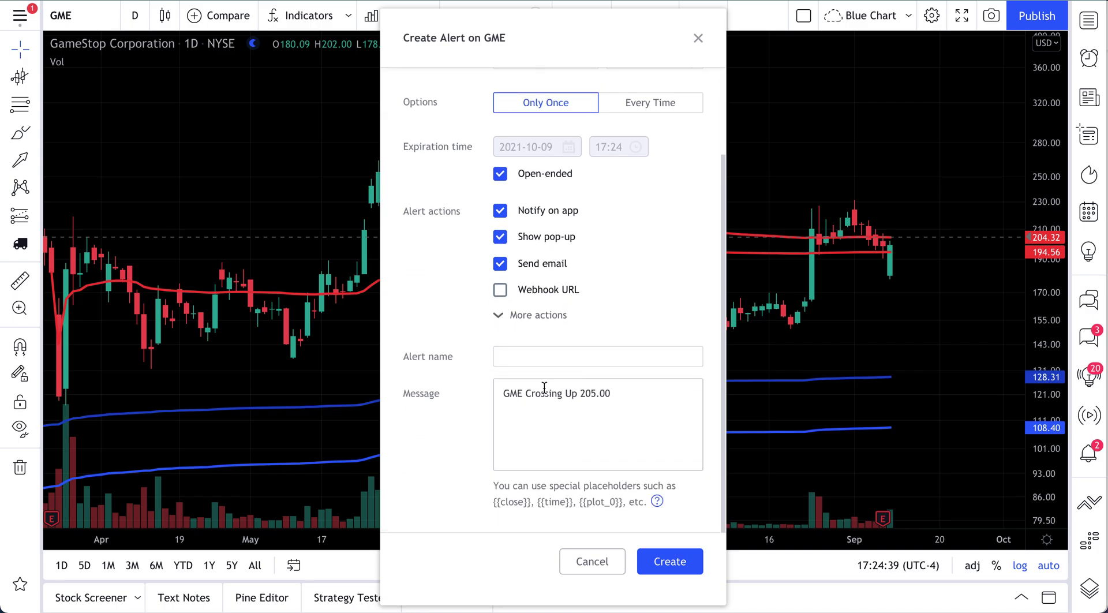
left_click(523, 394)
double_click(514, 398)
key("ctrl+c")
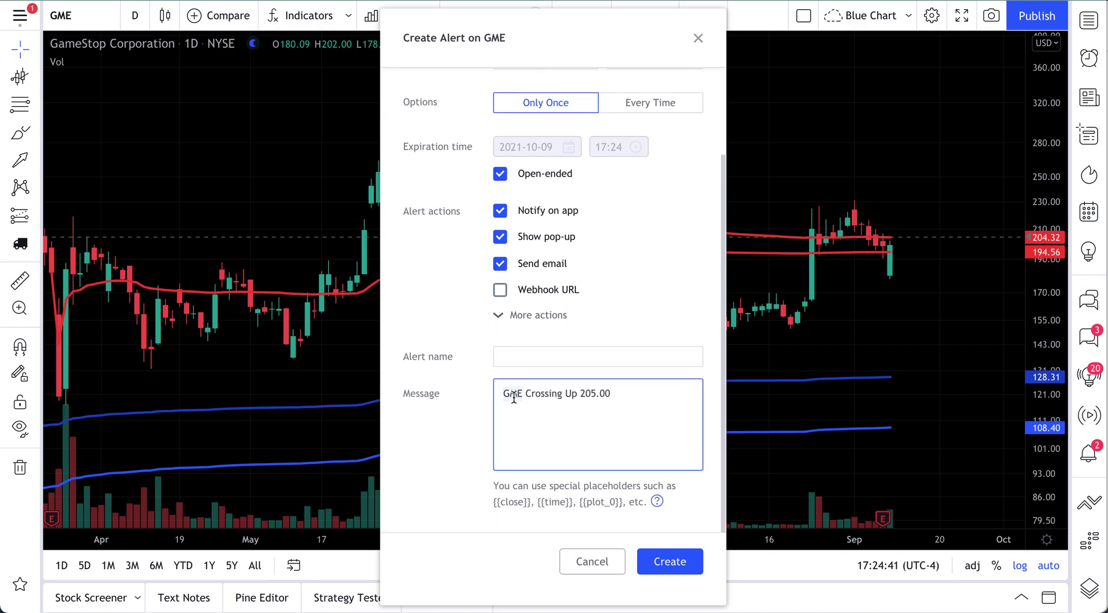
left_click(508, 357)
key("ctrl+v")
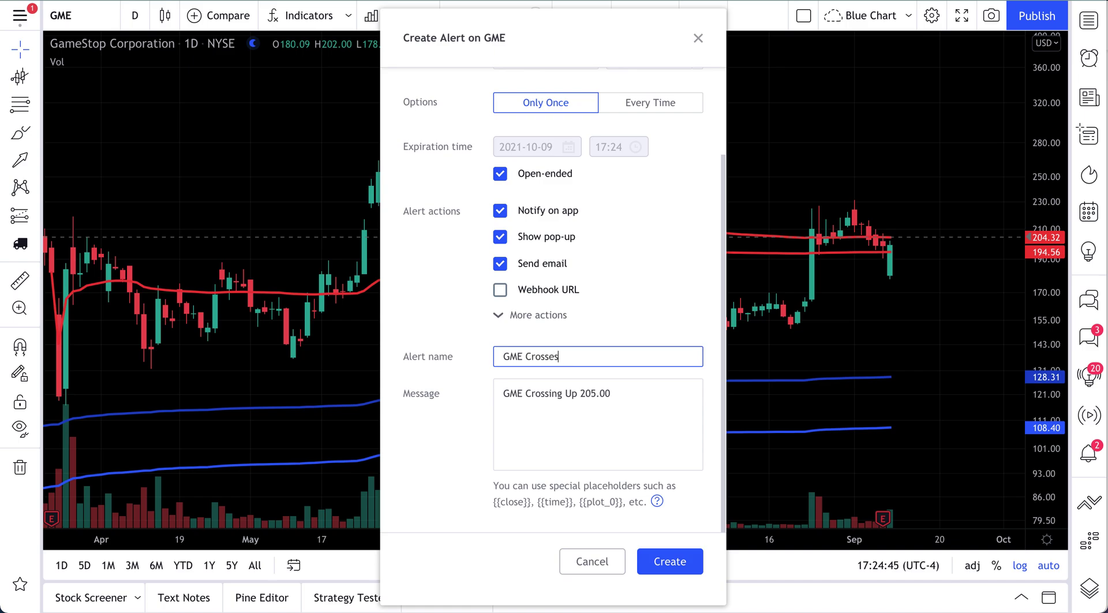
scroll(553, 318, "up", 1)
scroll(553, 317, "down", 1)
type("!")
- Set the alert message to "This is the alert we created in a Youtube video to show everyone more information about drawing tools!" and create the alert
triple_click(576, 396)
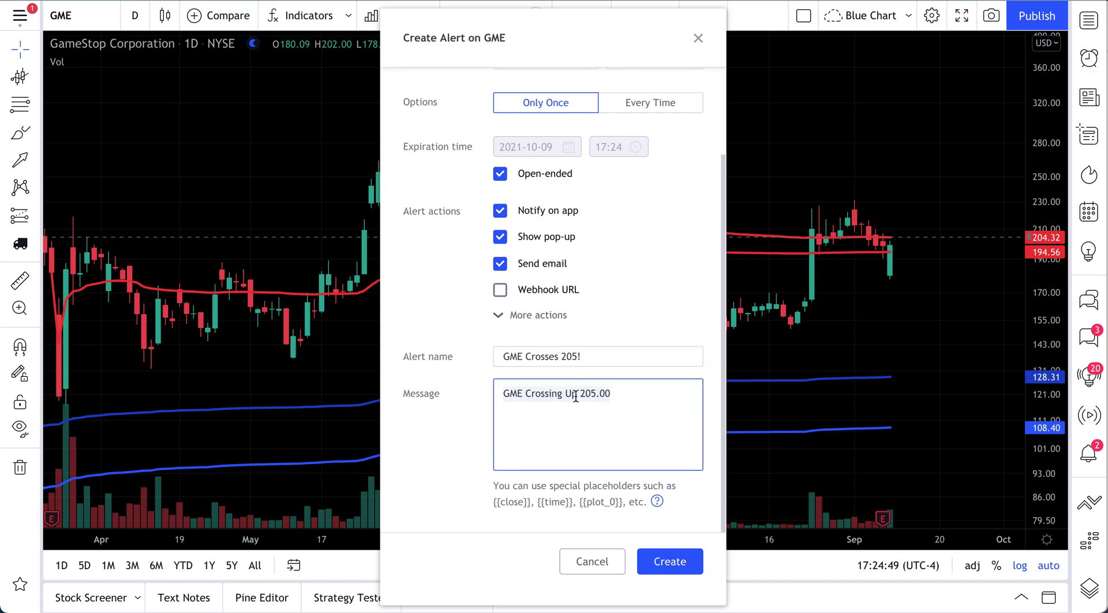
type("T")
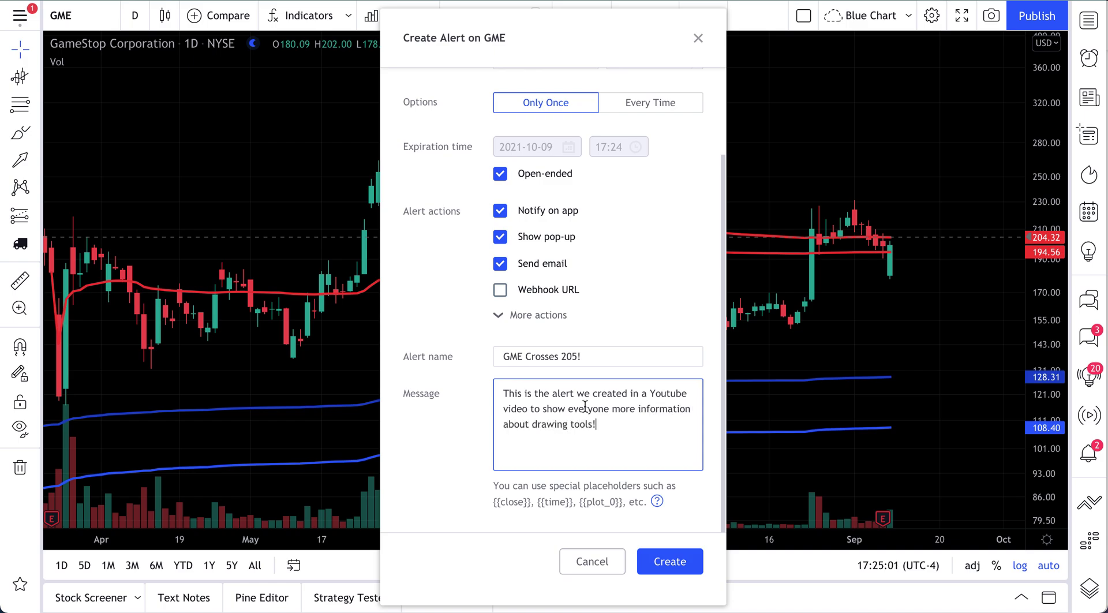
left_click(686, 562)
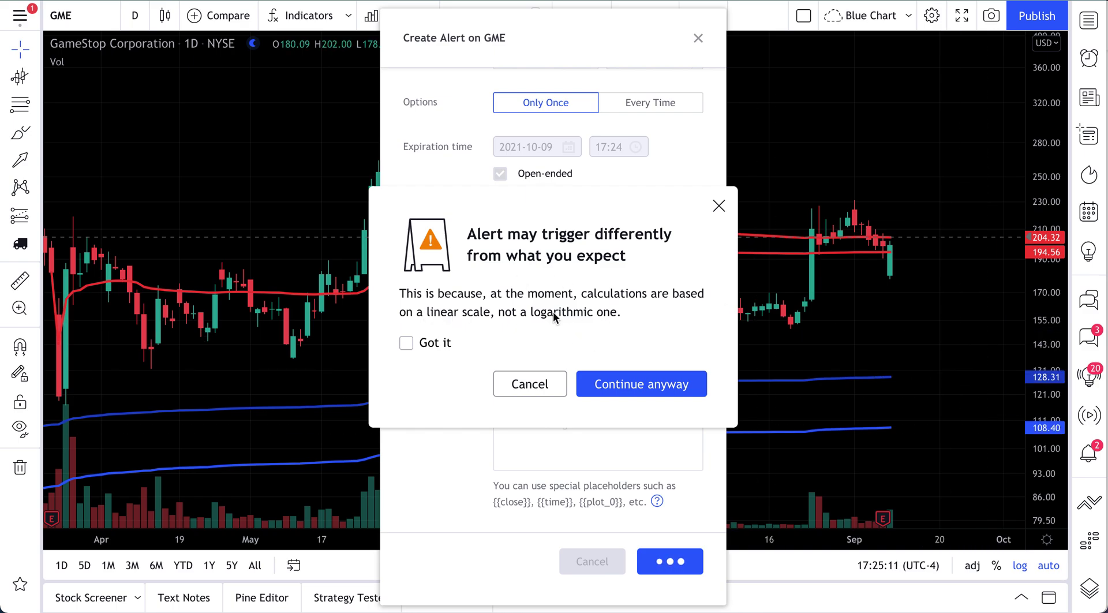
left_click(634, 386)
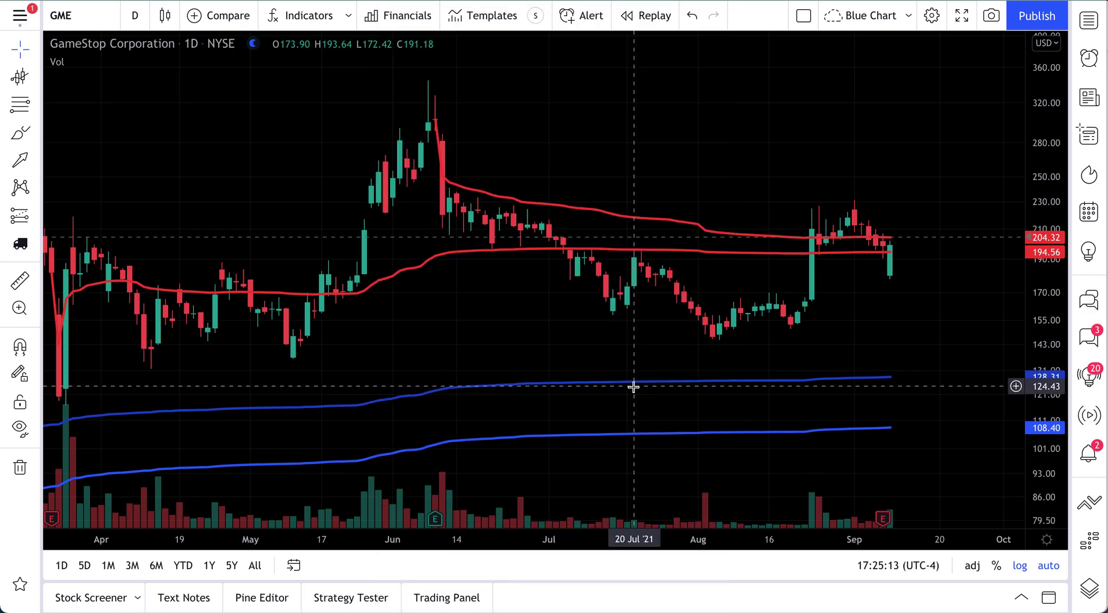
- Examine the new alert line against the upper red VWAP and the wider price history since August 2020
scroll(926, 292, "up", 5)
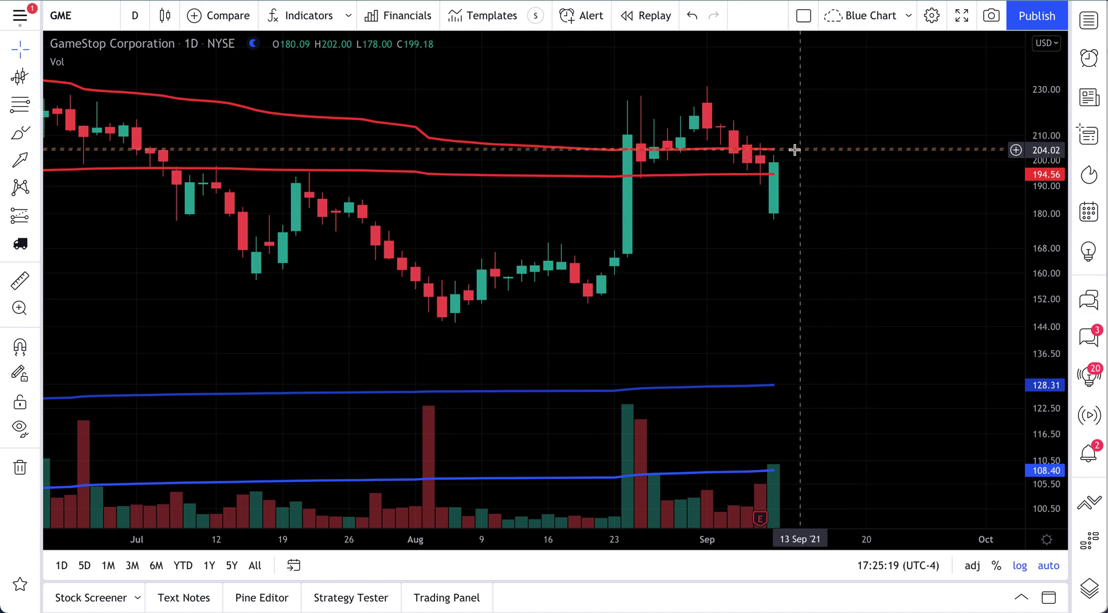
scroll(803, 267, "down", 5)
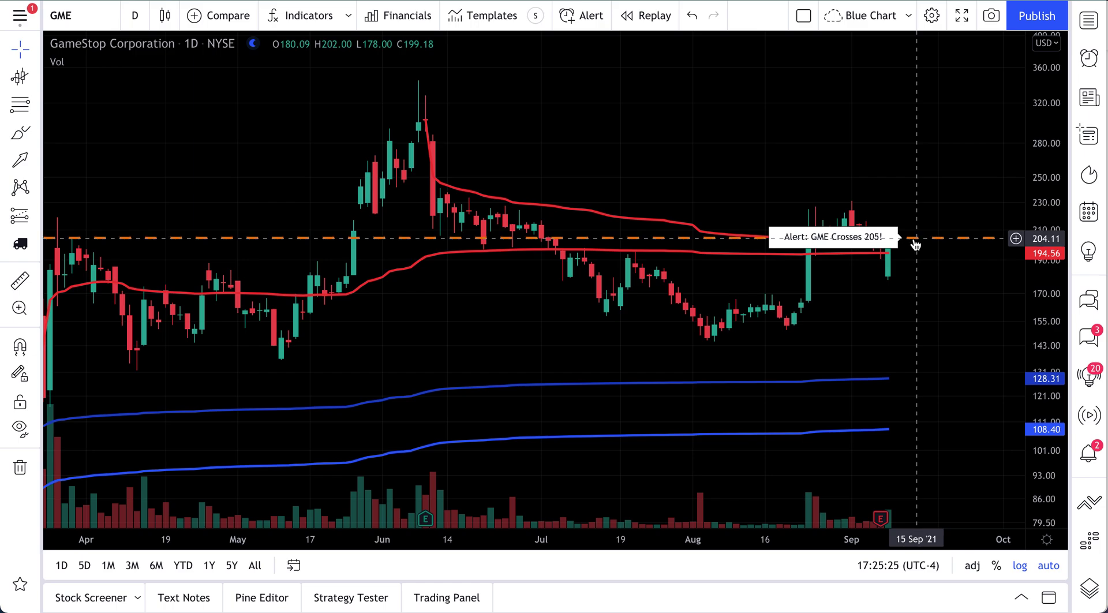
scroll(884, 346, "down", 2)
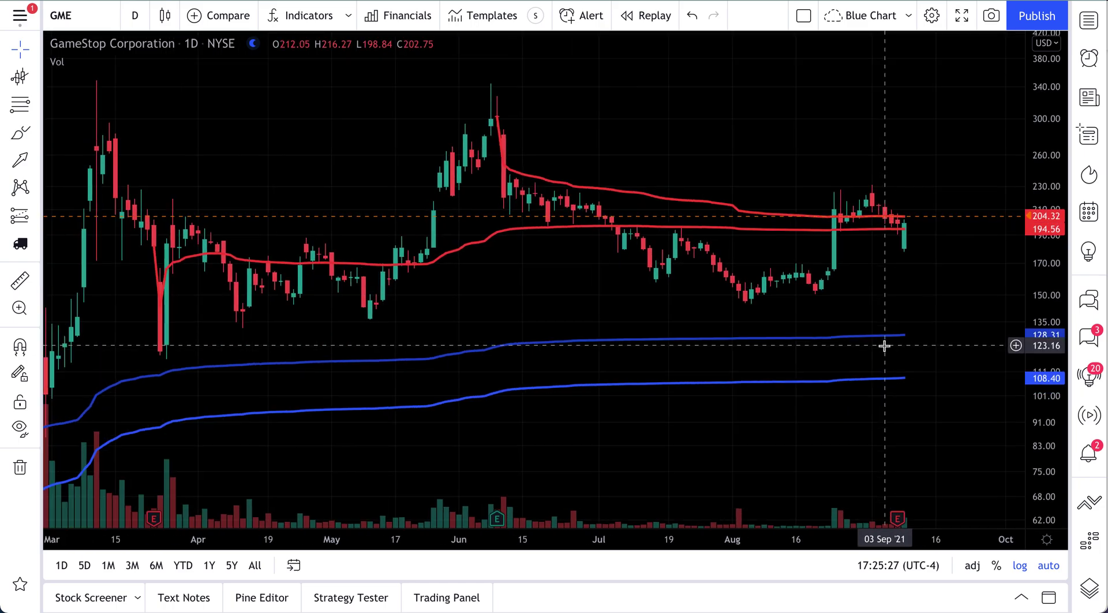
scroll(884, 345, "down", 4)
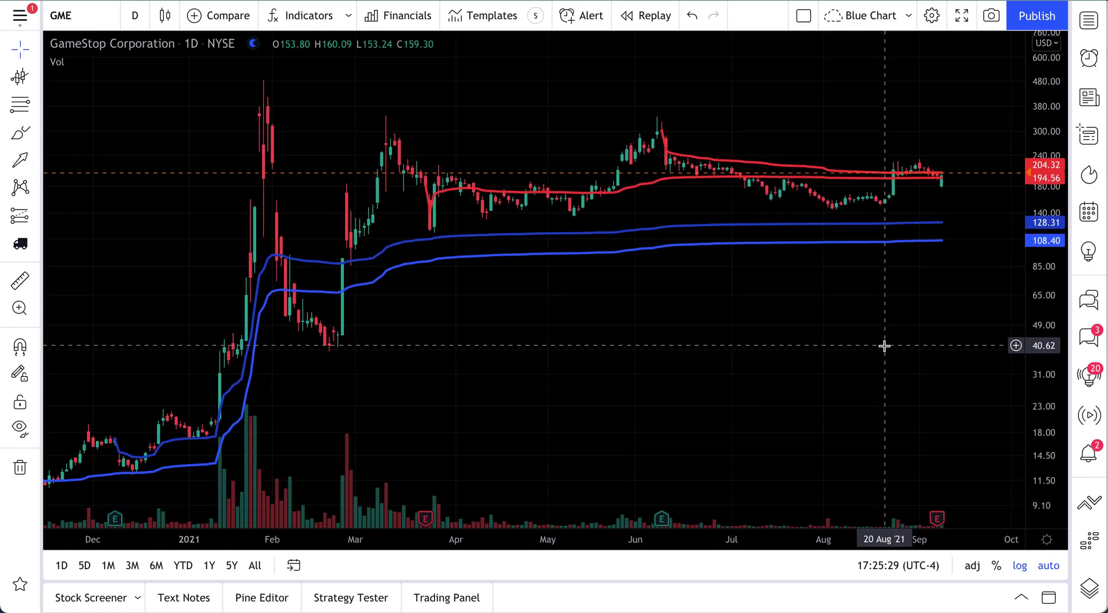
scroll(884, 345, "down", 2)
scroll(401, 300, "down", 2)
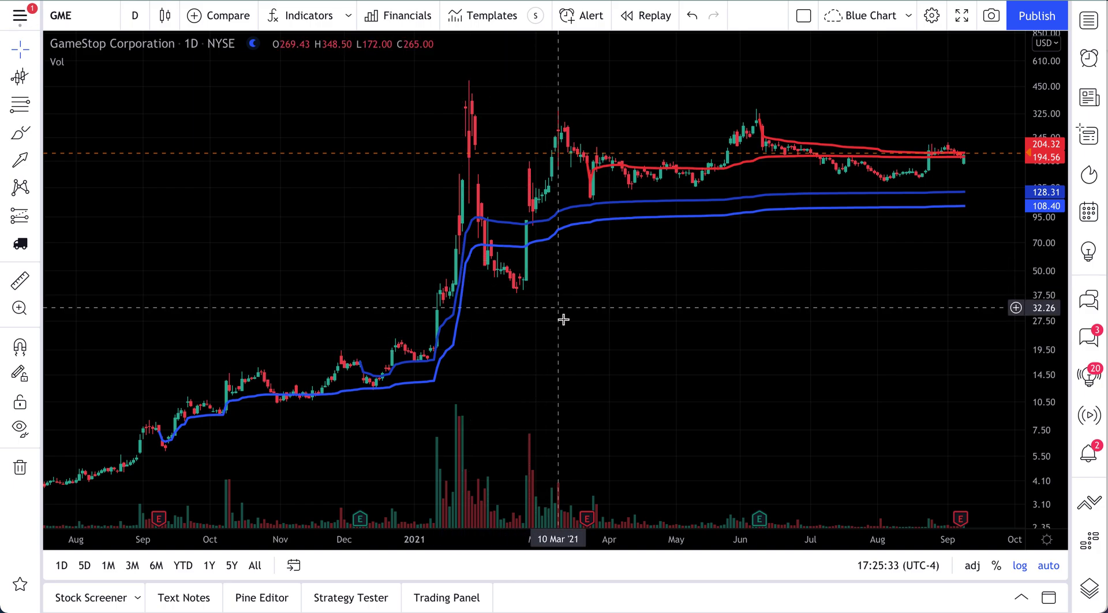
scroll(564, 317, "up", 2)
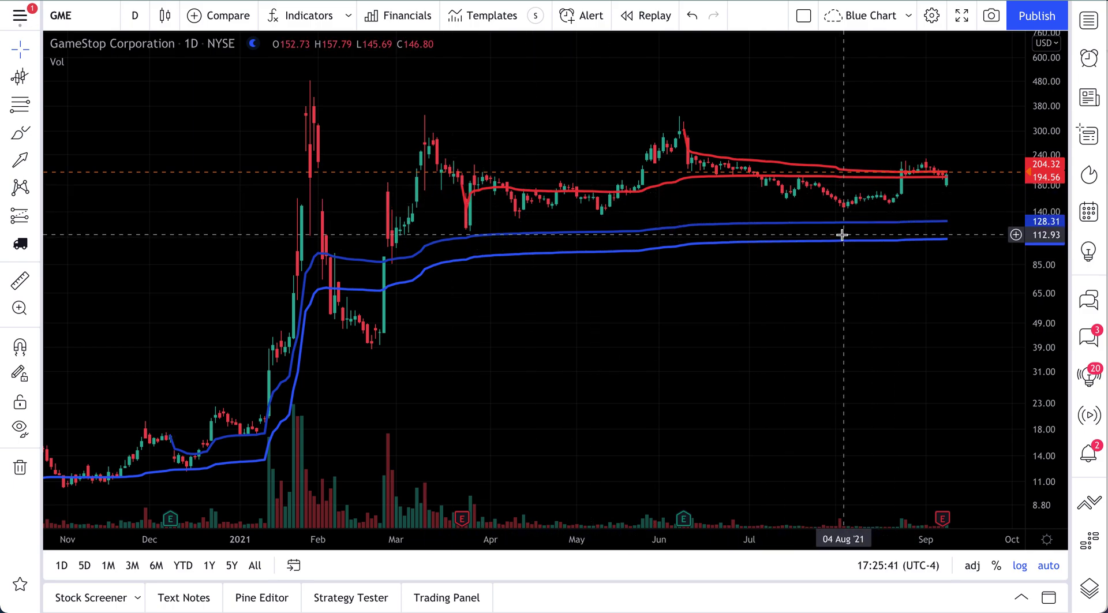
- Draw a pink arrow from about 199 on 9 September down to about 126 on 15 September 2021, at the upper blue VWAP
scroll(842, 234, "up", 3)
left_click(20, 160)
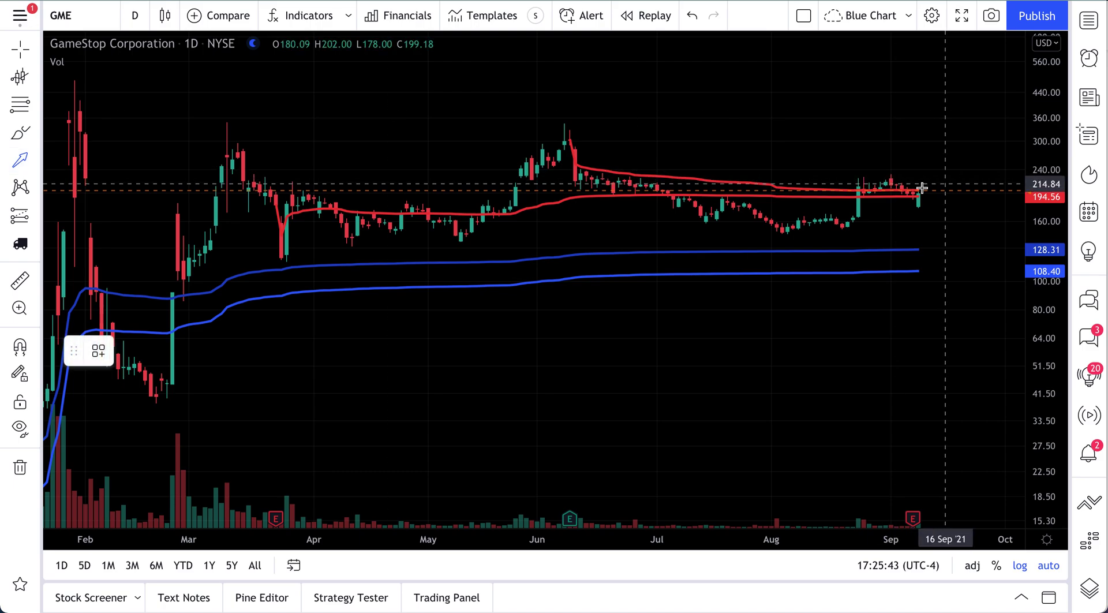
left_click_drag(918, 194, 941, 252)
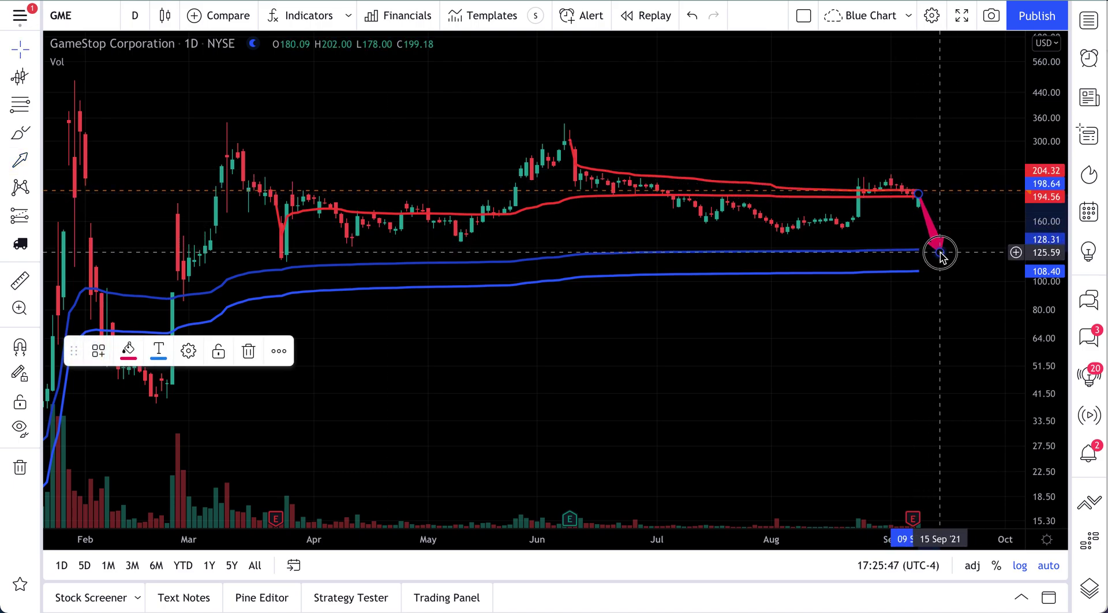
- Delete the pink arrow that runs from the latest candle down to the upper blue VWAP
left_click(950, 299)
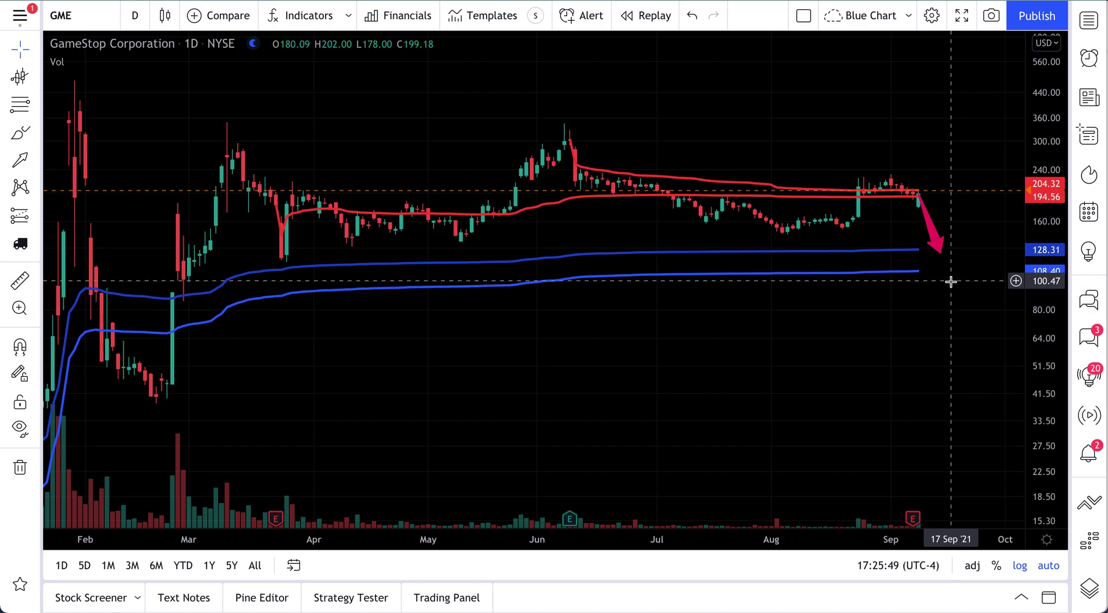
left_click(937, 249)
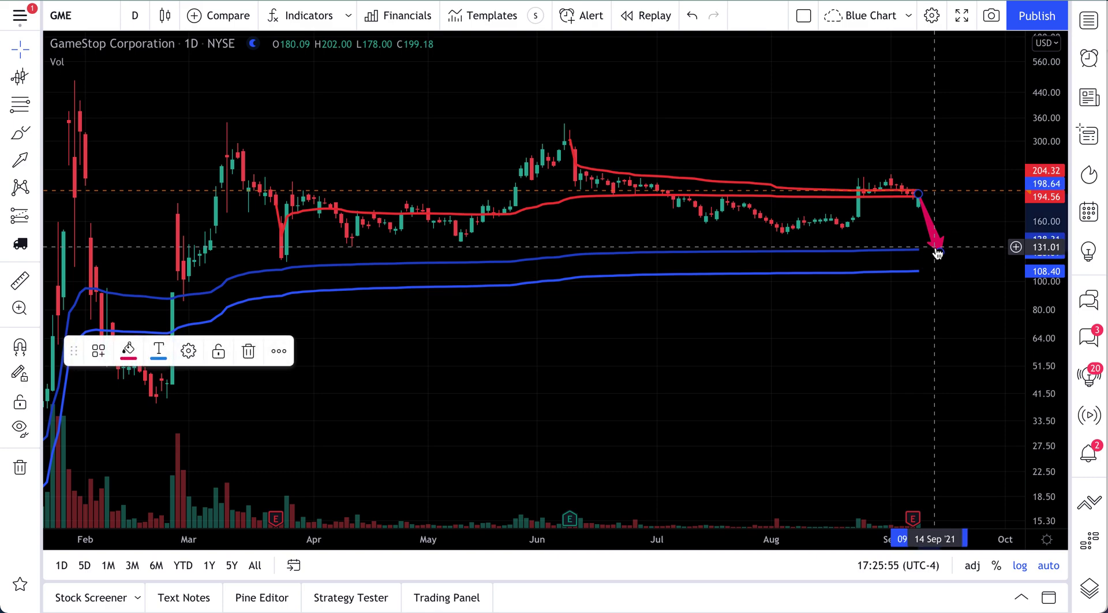
type("\\")
left_click(852, 74)
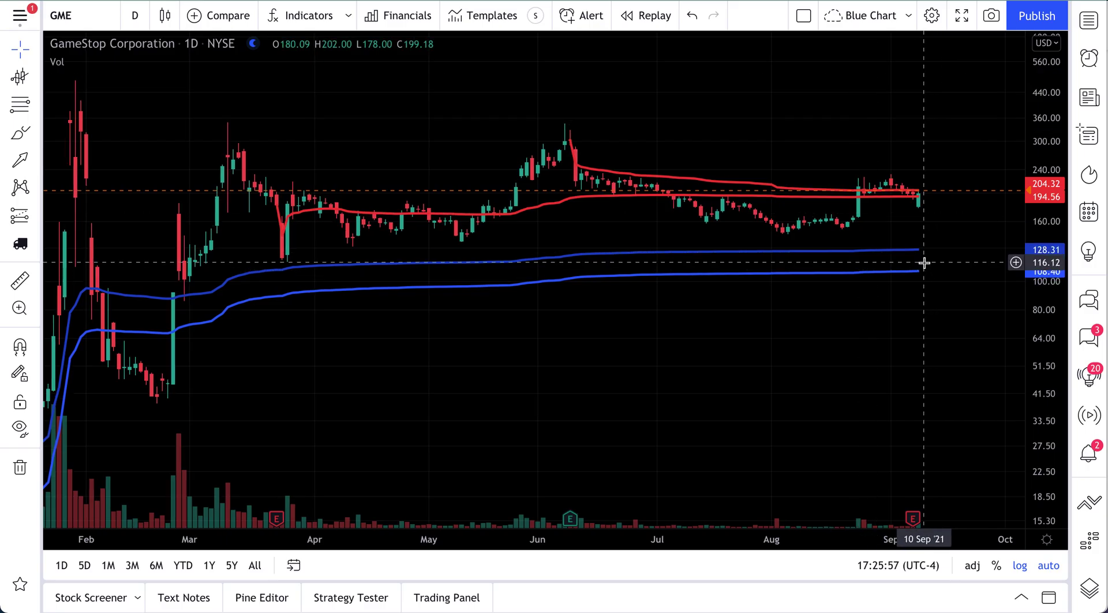
- Start a GME price alert between the two blue VWAPs, set to Crossing Down a value of 118 and triggering Only Once
scroll(924, 261, "down", 3)
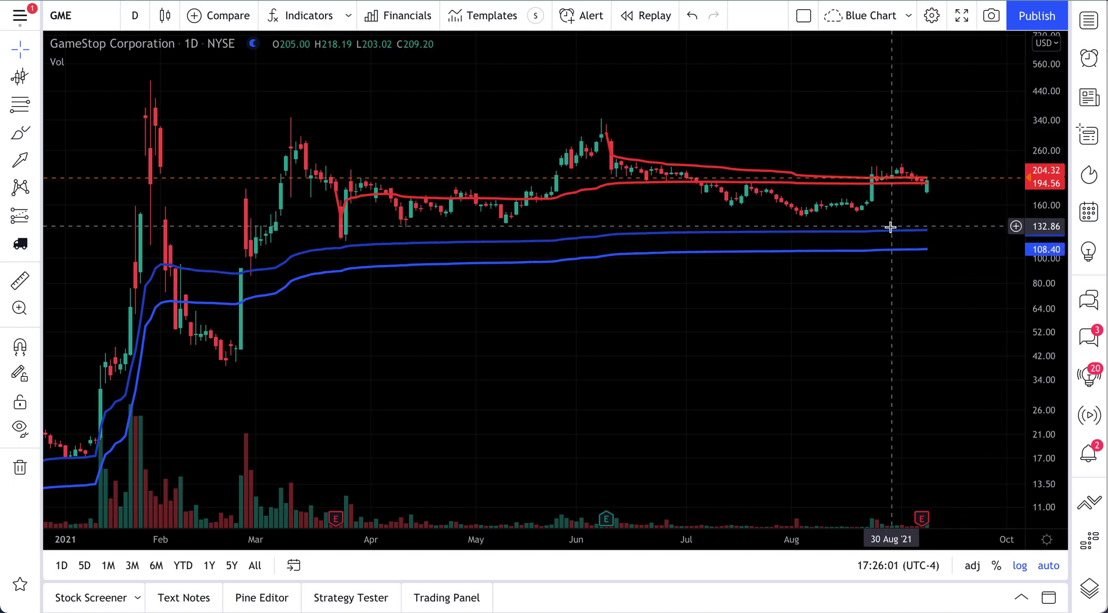
right_click(940, 240)
left_click(933, 299)
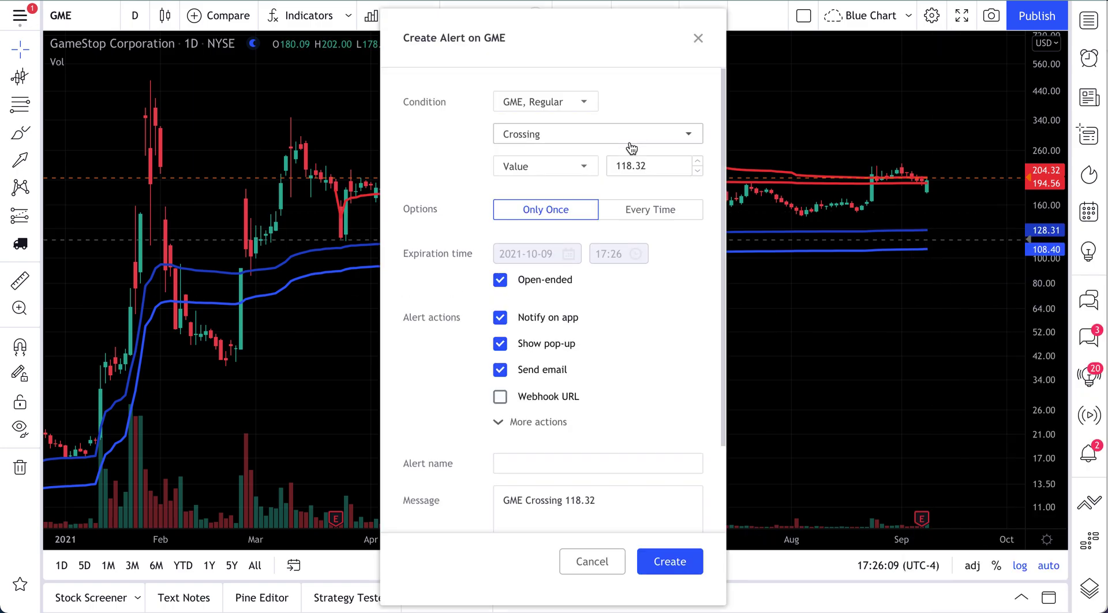
left_click(647, 170)
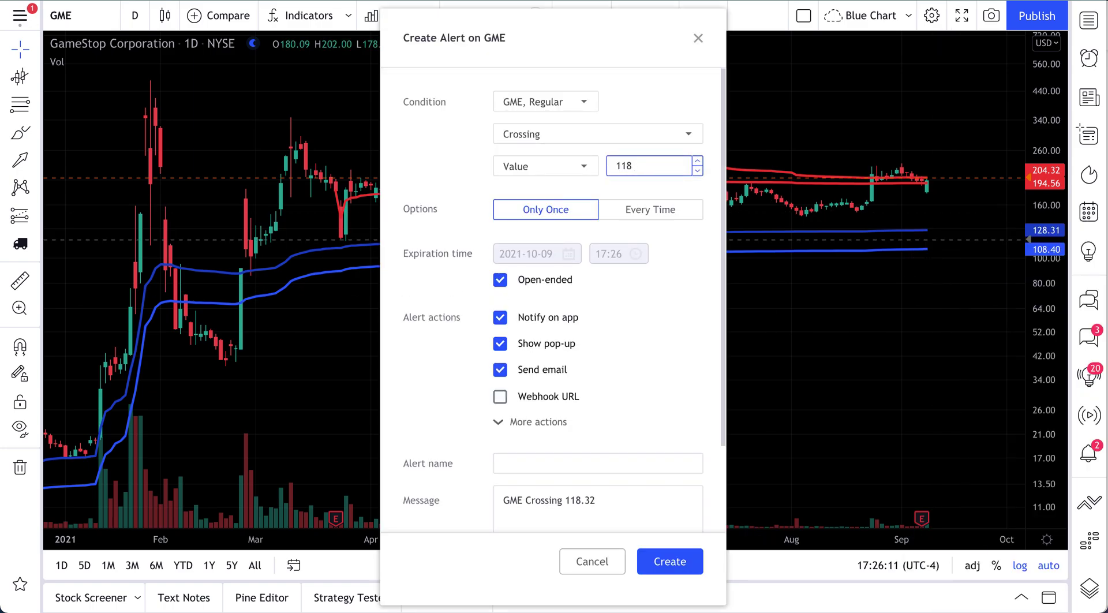
left_click(607, 140)
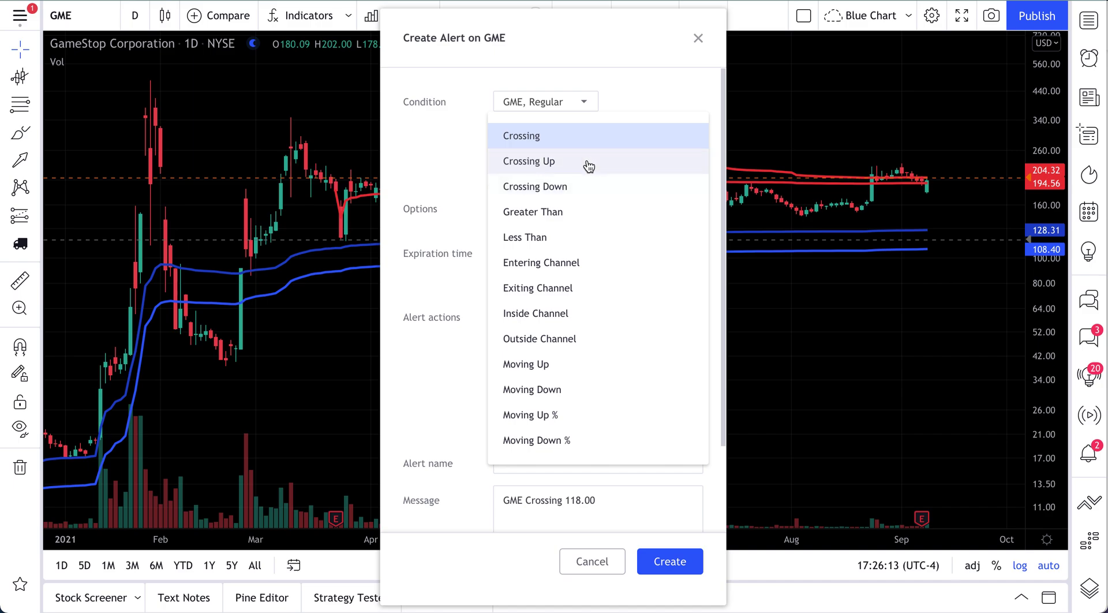
left_click(587, 188)
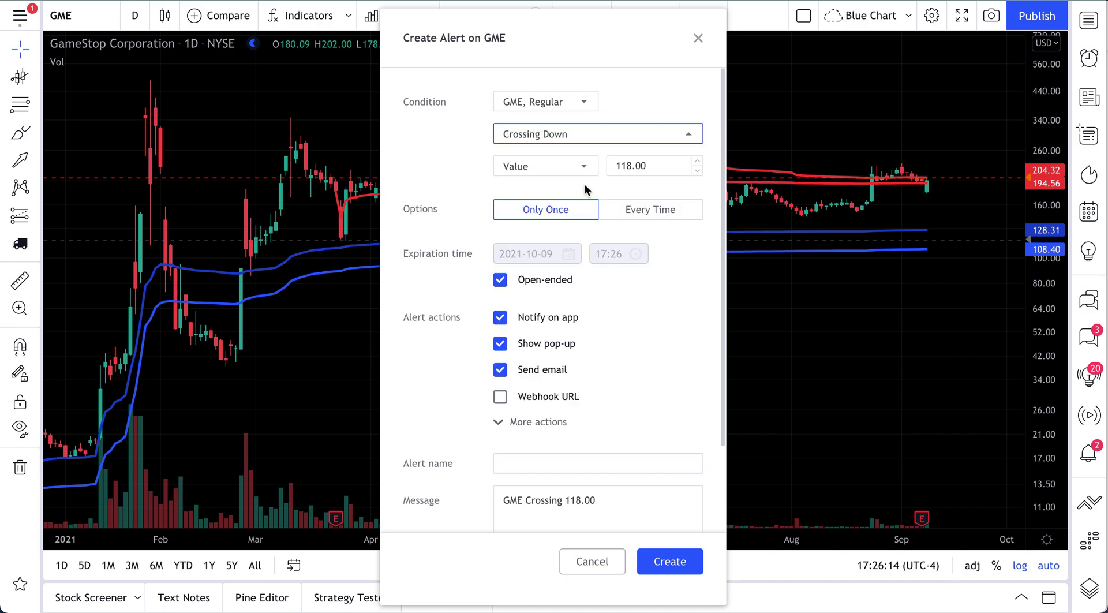
left_click(543, 217)
- Name the alert "GME Goes Below $118" and set its message to "The alert from the Youtube video!"
left_click(510, 464)
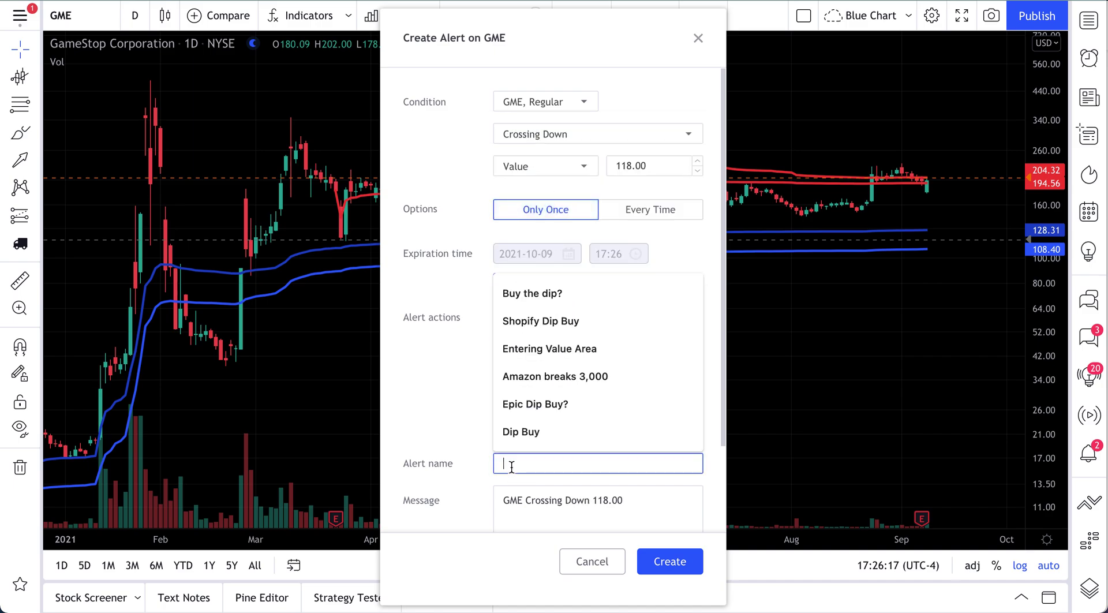
type("GME Goes Below $11")
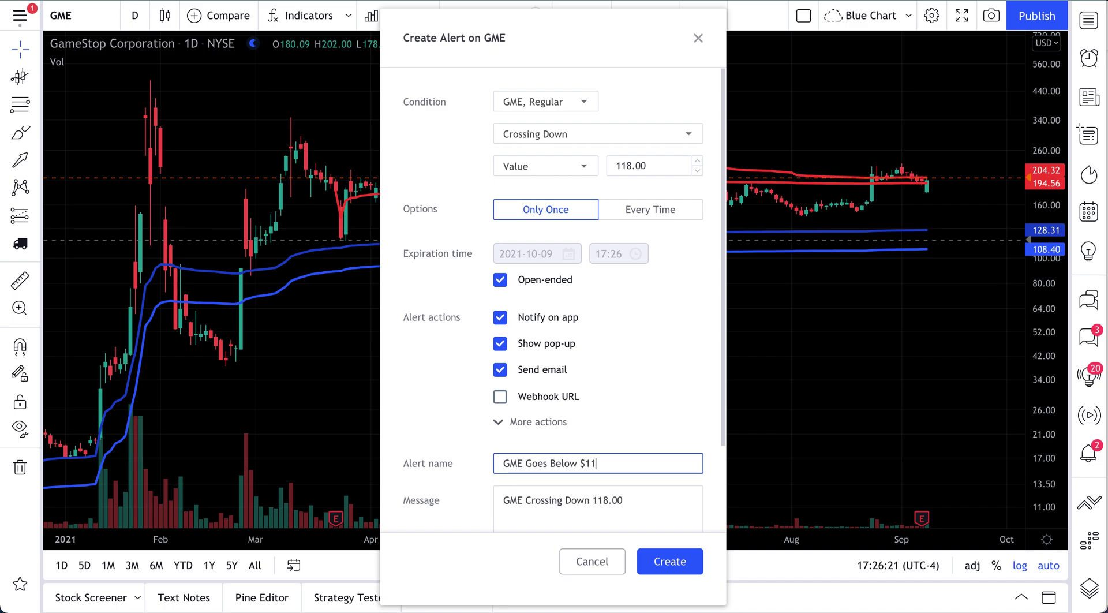
type("8")
scroll(555, 347, "down", 3)
triple_click(521, 394)
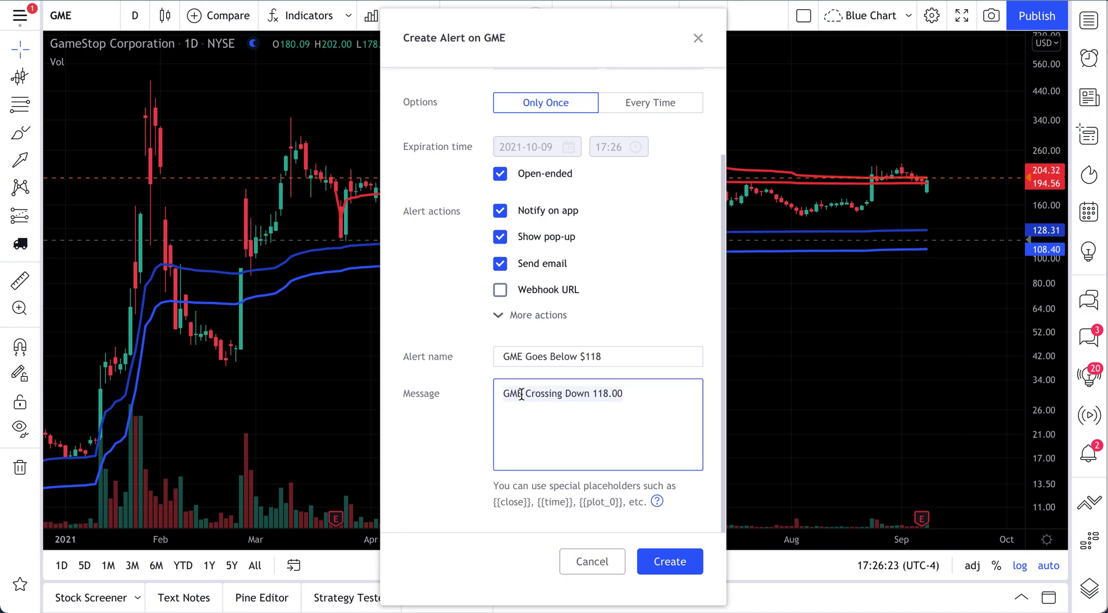
type("The alert from the Youtube video!")
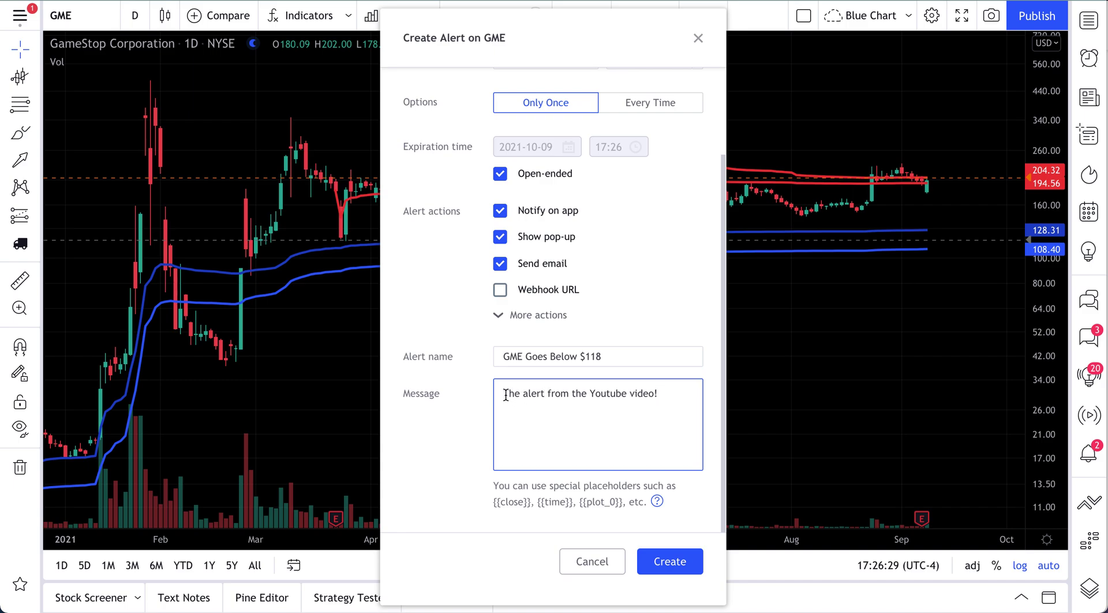
left_click(626, 356)
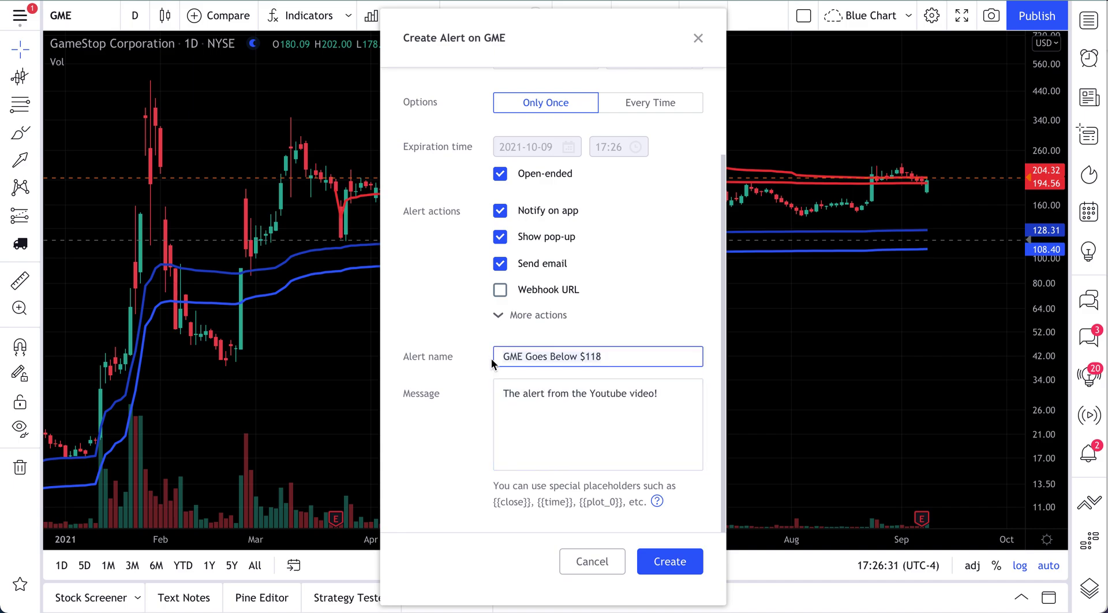
- Review the alert's Crossing Down condition and value, then create the alert, continuing past the logarithmic-scale warning
scroll(571, 348, "up", 2)
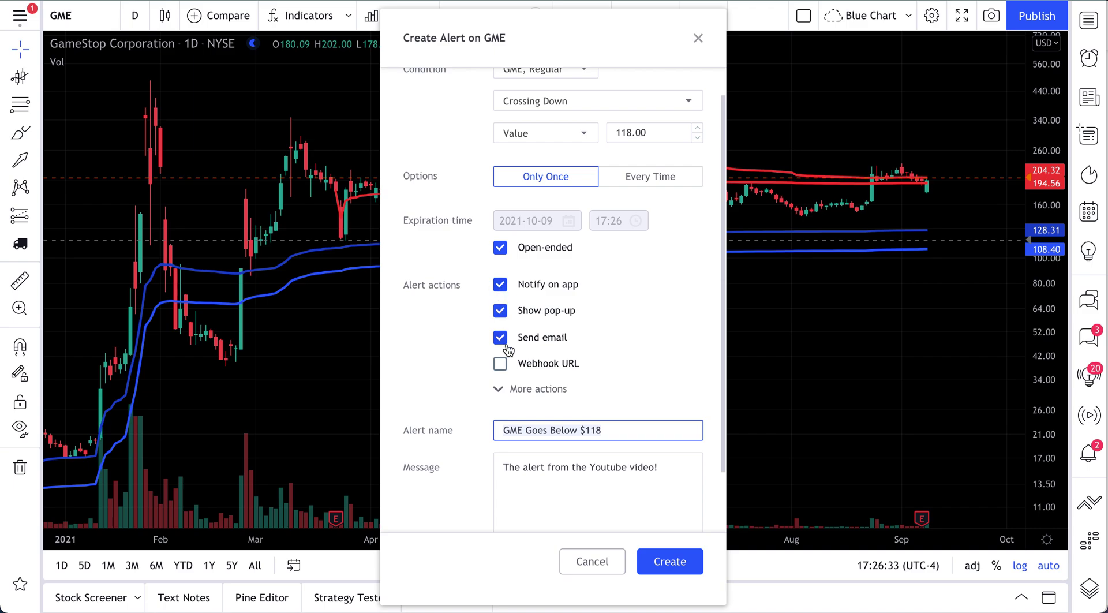
scroll(508, 346, "up", 1)
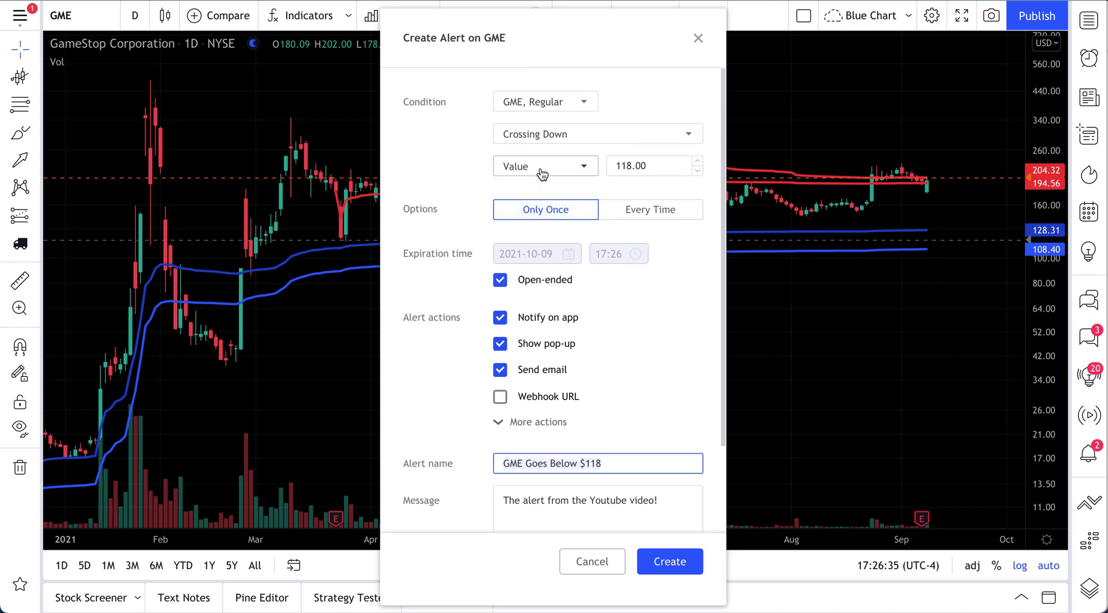
left_click(542, 140)
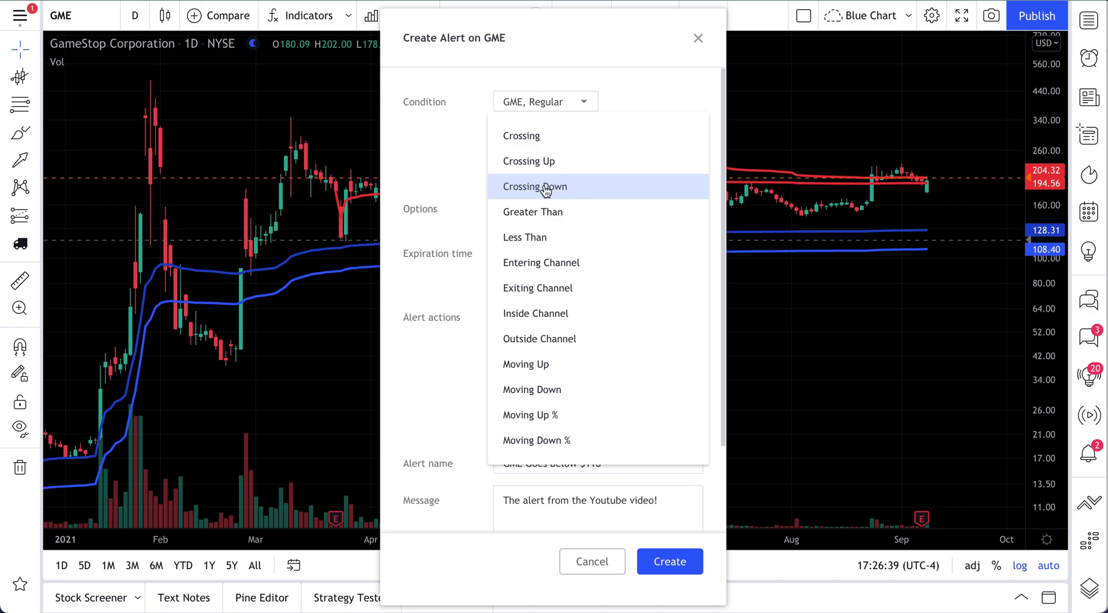
left_click(622, 96)
left_click(641, 166)
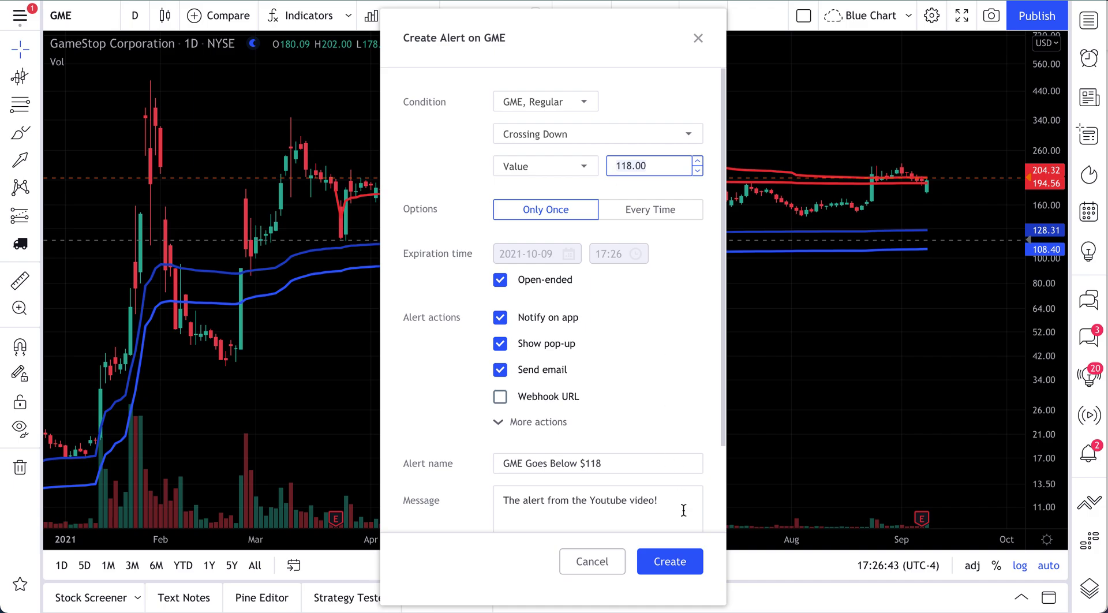
left_click(673, 563)
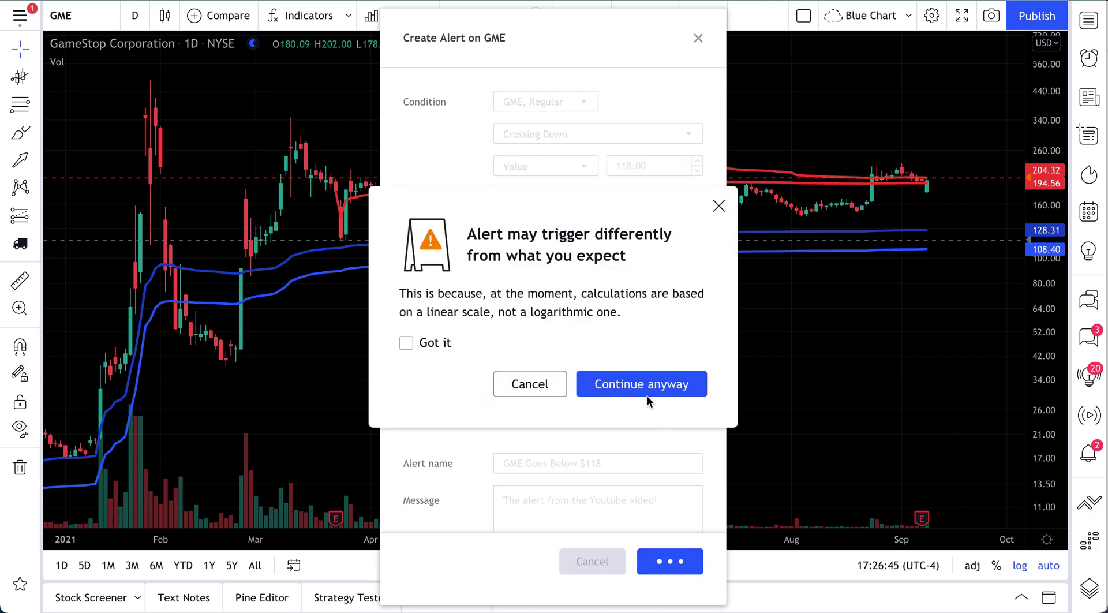
left_click(648, 397)
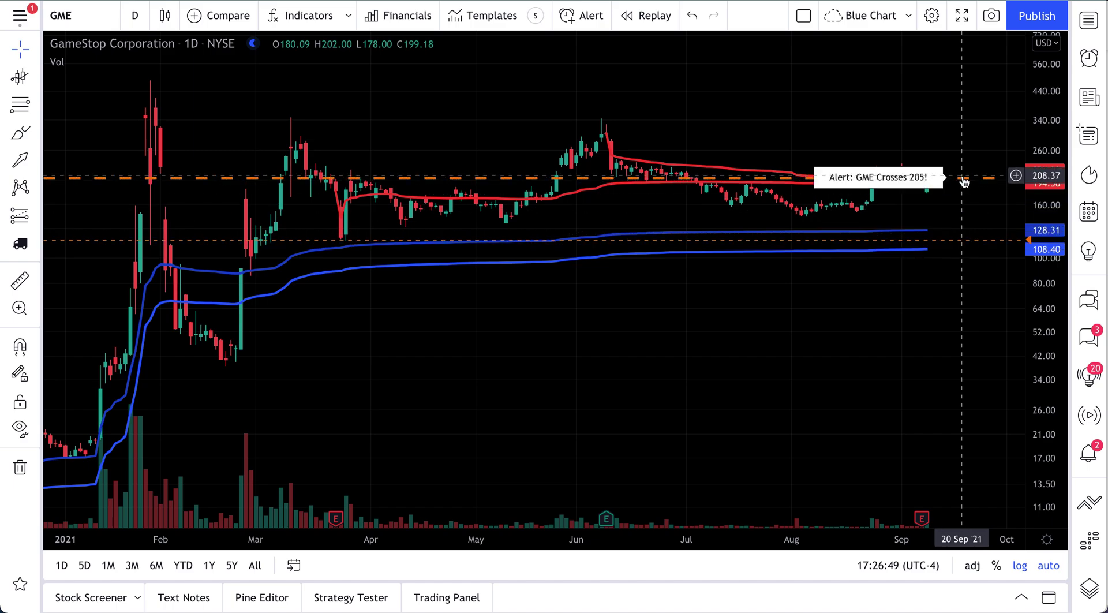
- Draw a white trend line from about 23 on 19 May 2021 up to just below the lower blue VWAP, and delete it
scroll(915, 353, "down", 2)
left_click_drag(910, 353, 700, 371)
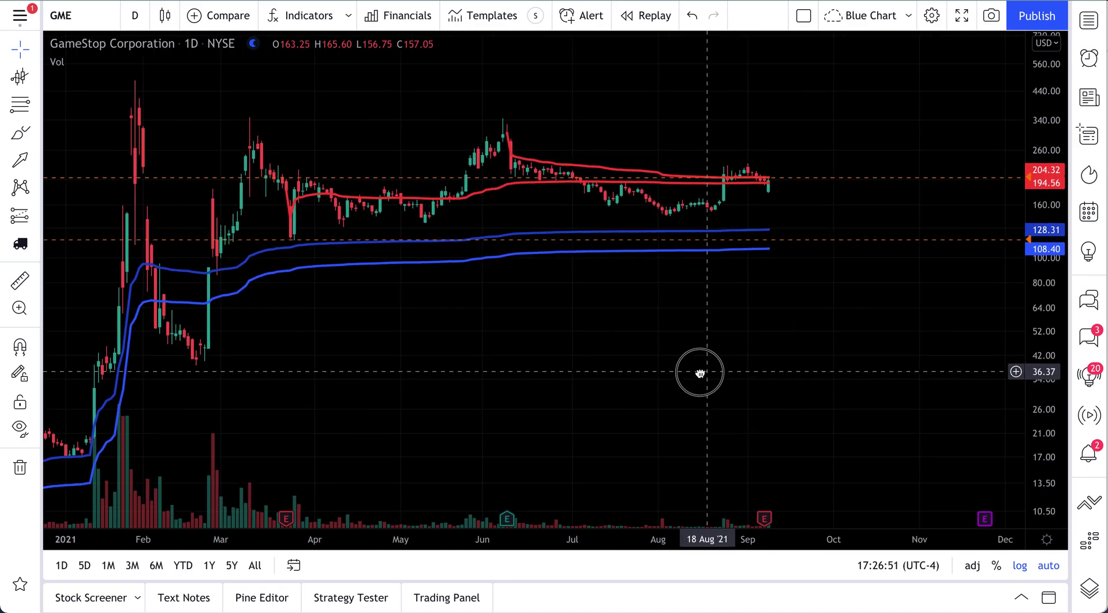
scroll(699, 372, "up", 2)
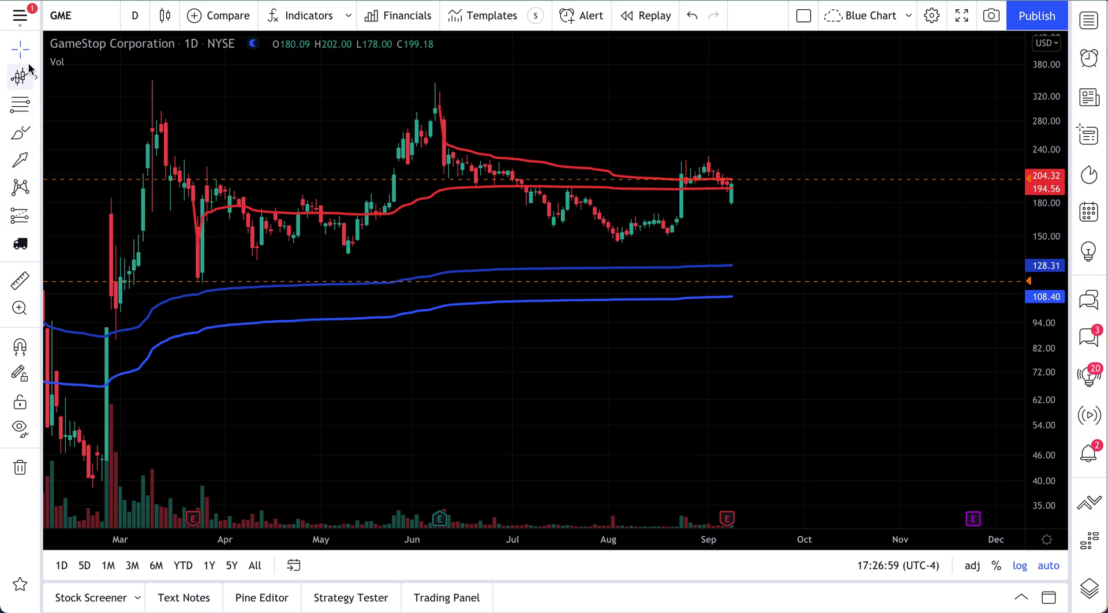
left_click_drag(192, 104, 272, 114)
left_click(36, 81)
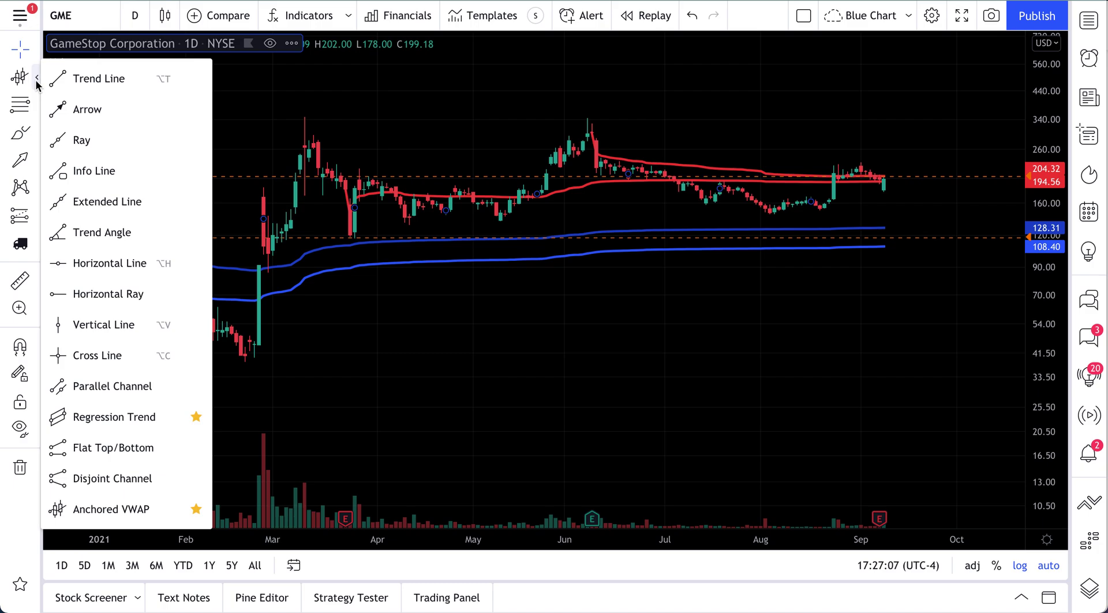
left_click(95, 77)
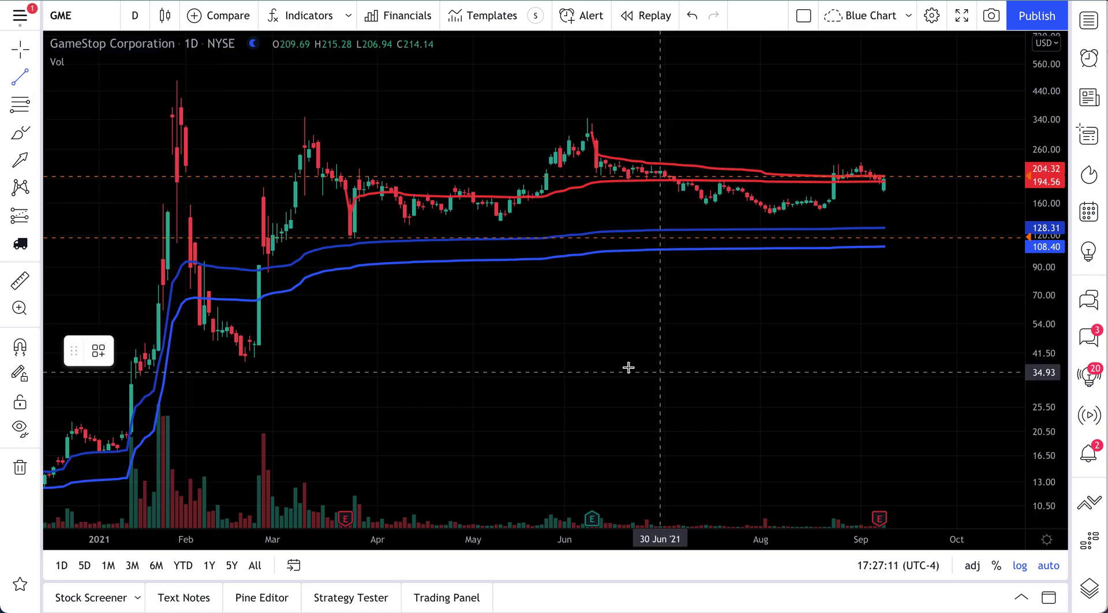
left_click(529, 417)
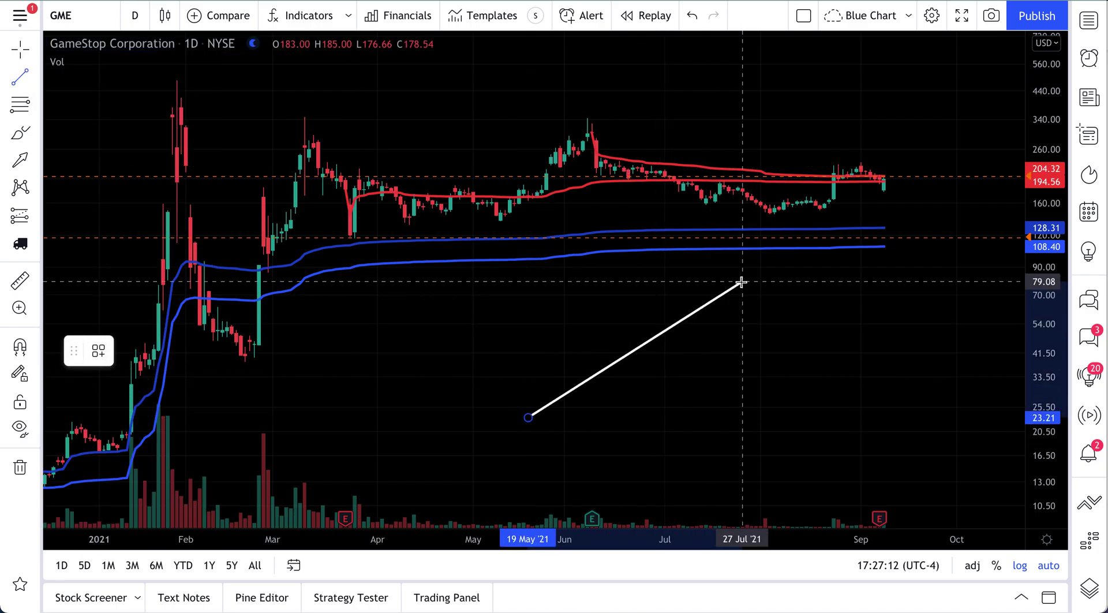
left_click(925, 252)
left_click(907, 303)
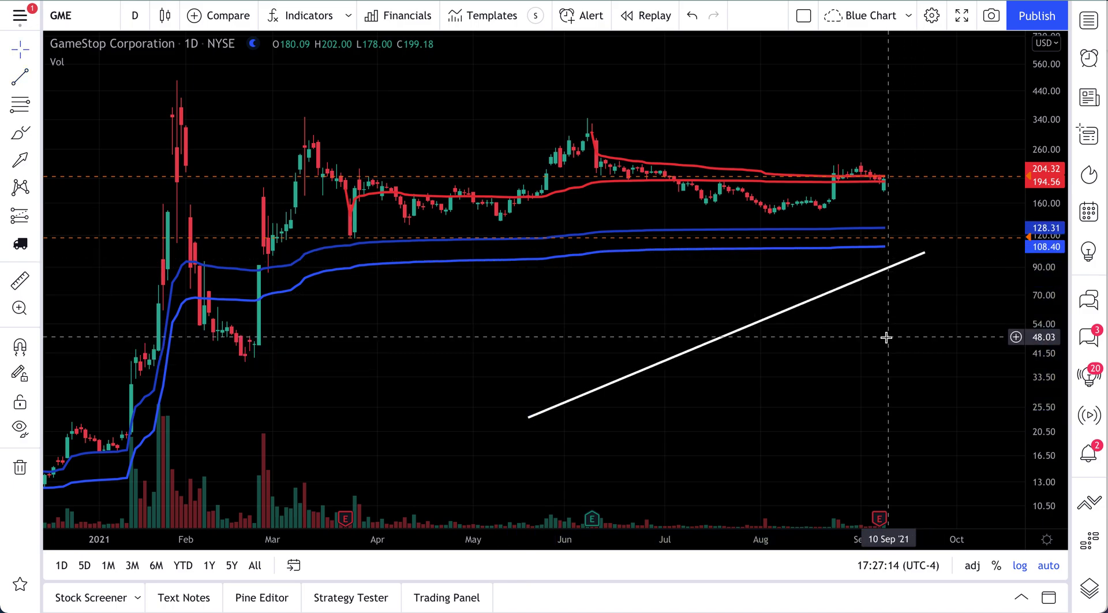
left_click(757, 326)
key("Delete")
- Examine the longer price history and look through the trend line, position and forecasting, and Fibonacci and Gann drawing tools
scroll(702, 331, "down", 5)
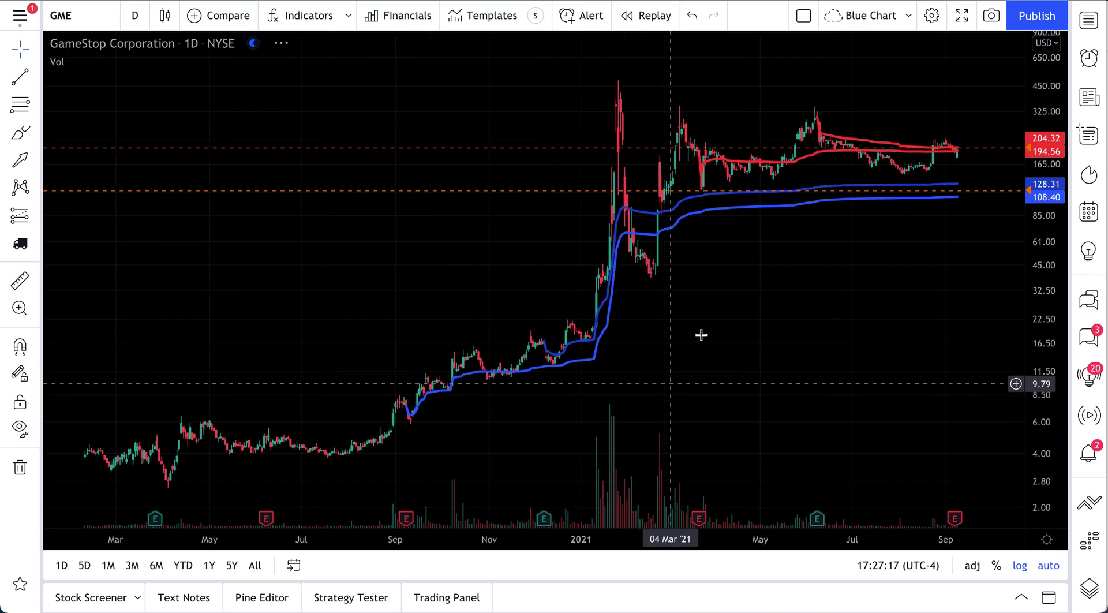
scroll(702, 331, "down", 2)
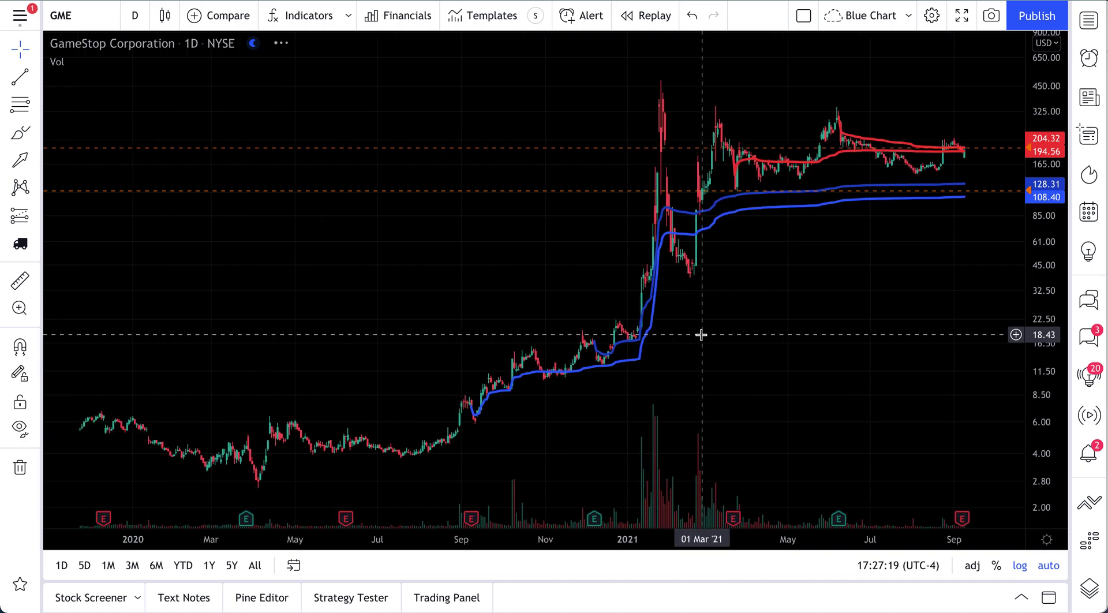
scroll(703, 332, "up", 3)
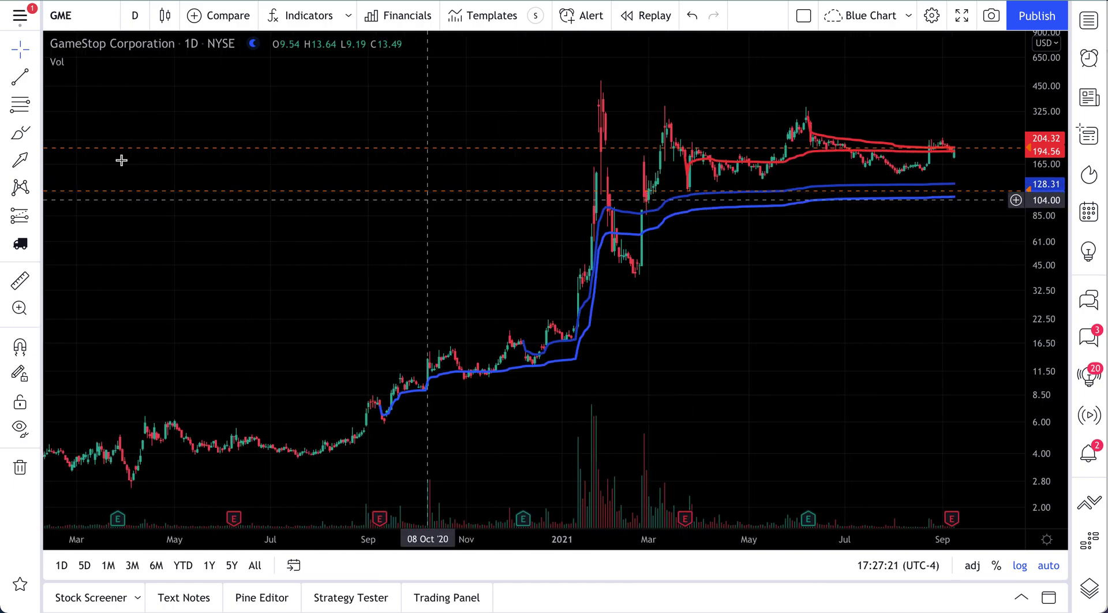
left_click(36, 77)
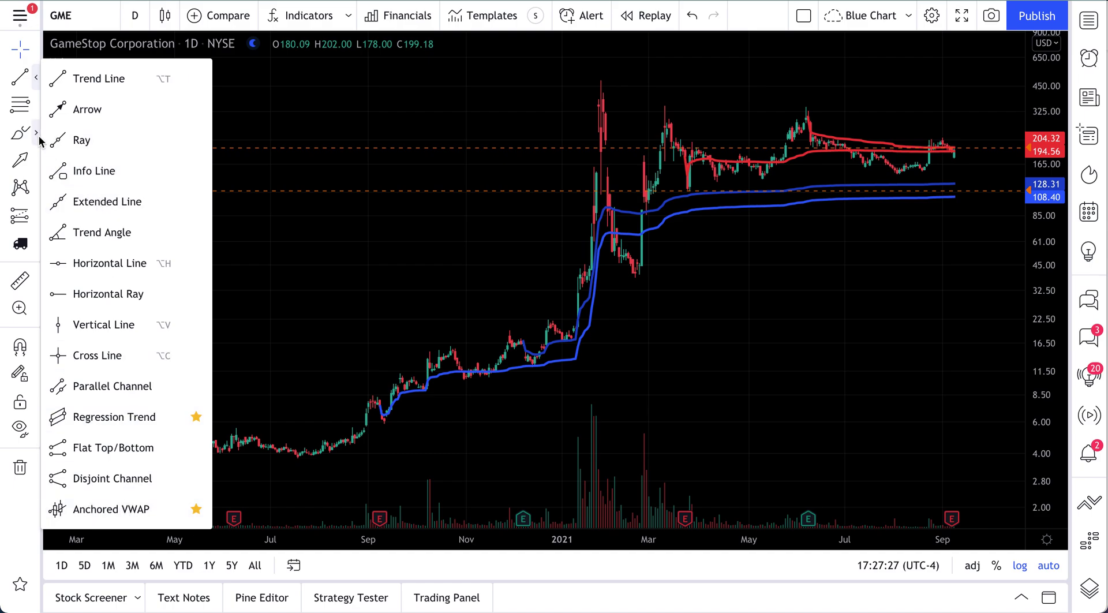
left_click(33, 212)
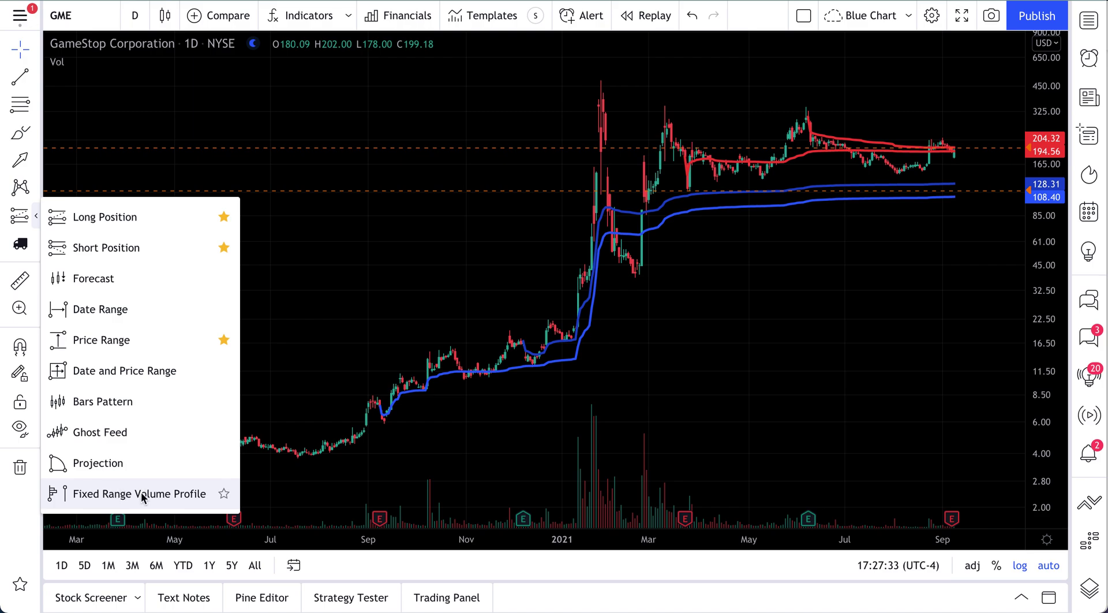
left_click(36, 81)
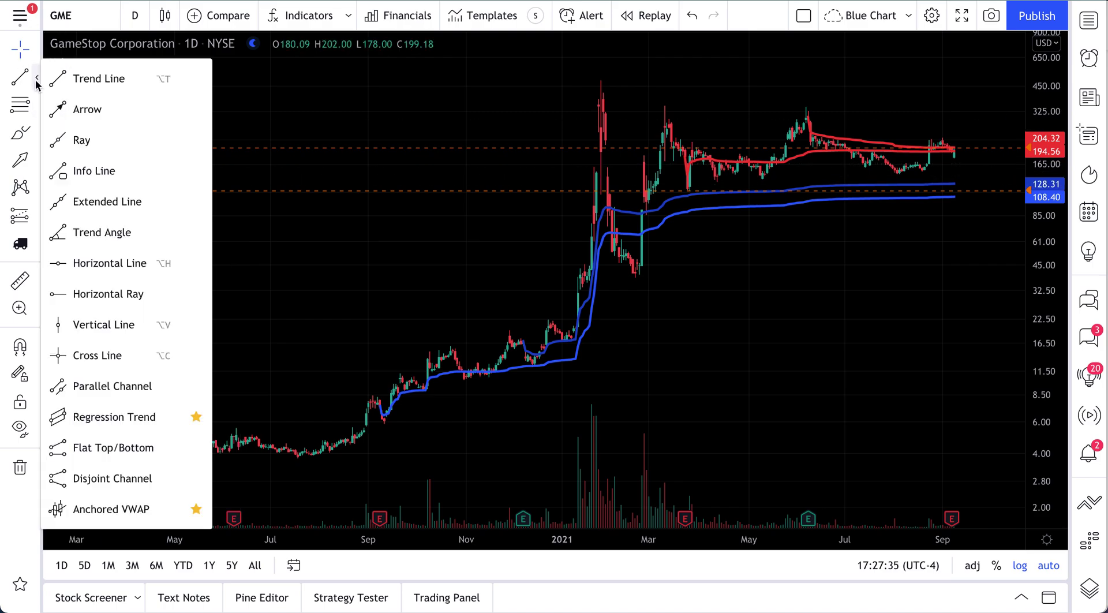
left_click(36, 137)
left_click(36, 109)
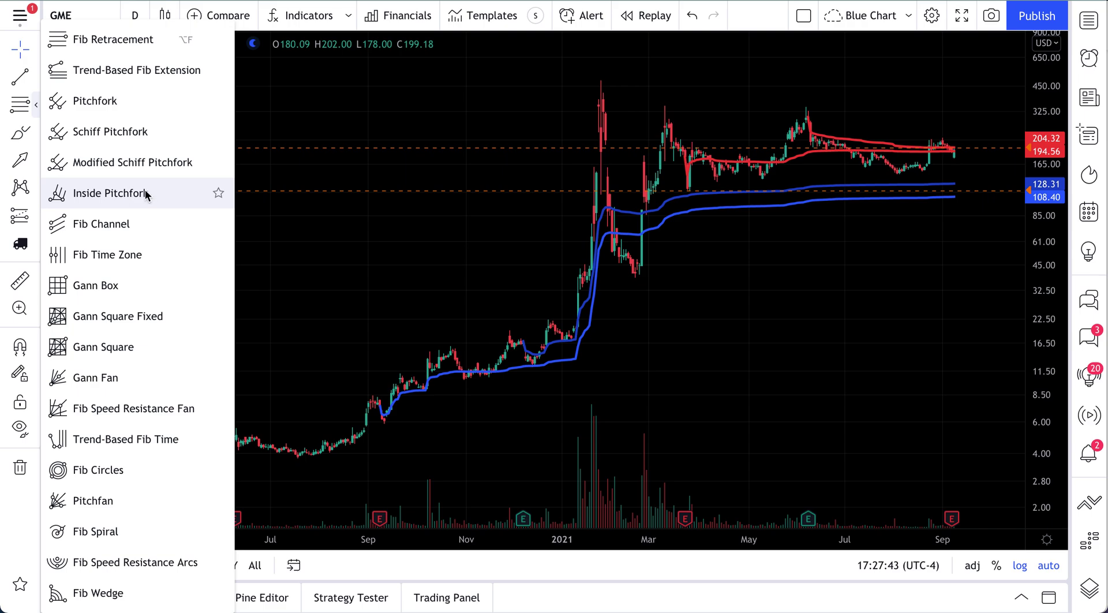
left_click(404, 215)
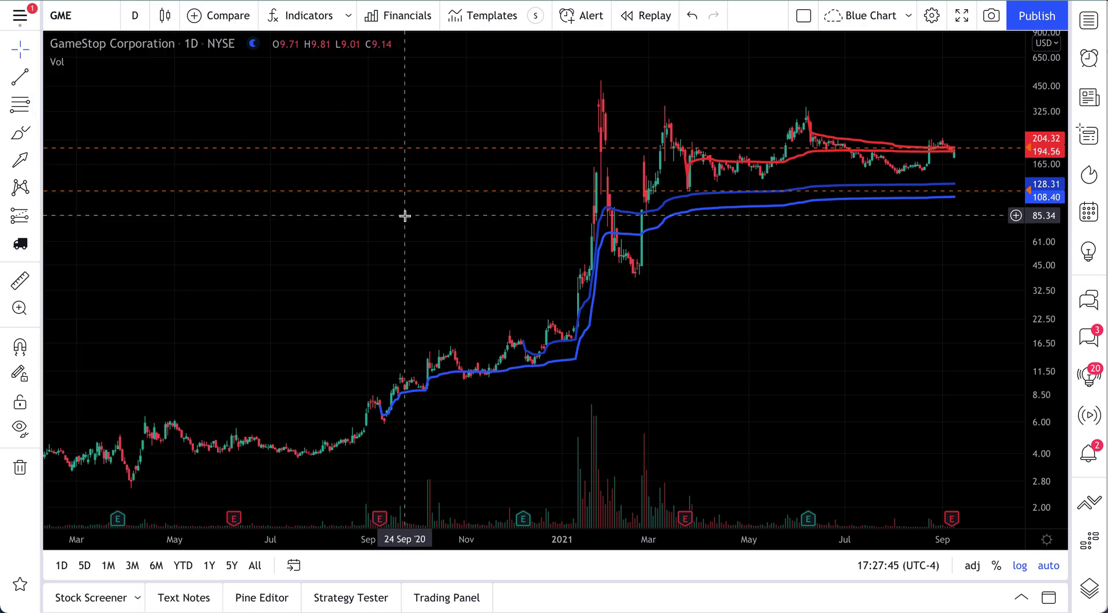
- Review the Inputs, Style and Visibility settings of the red Anchored VWAP anchored at March 2021, including its colour and thickness options, and close them
scroll(478, 237, "up", 4)
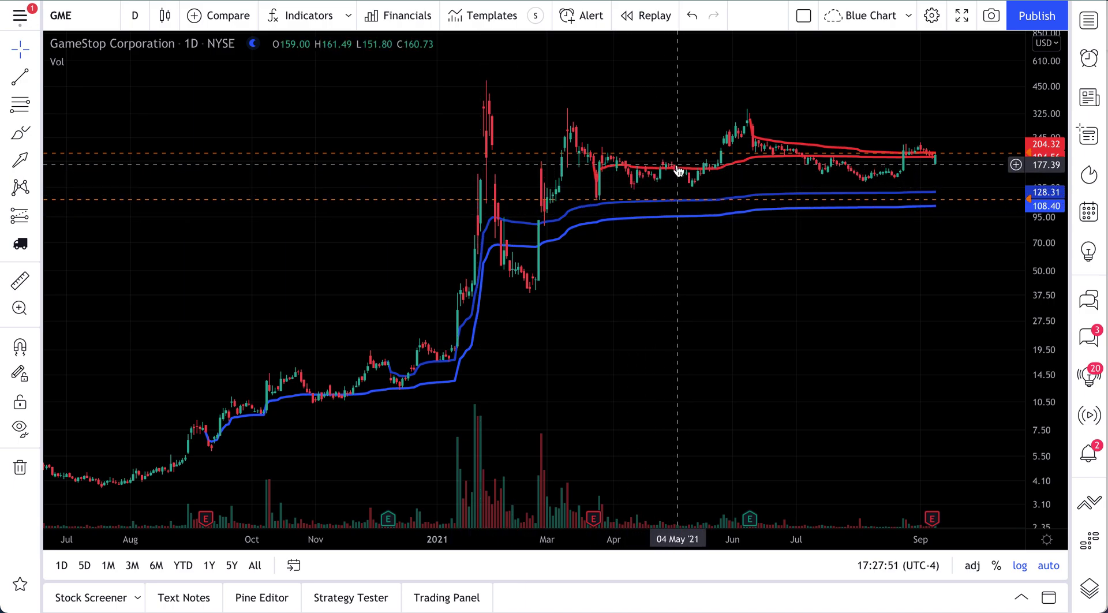
double_click(693, 175)
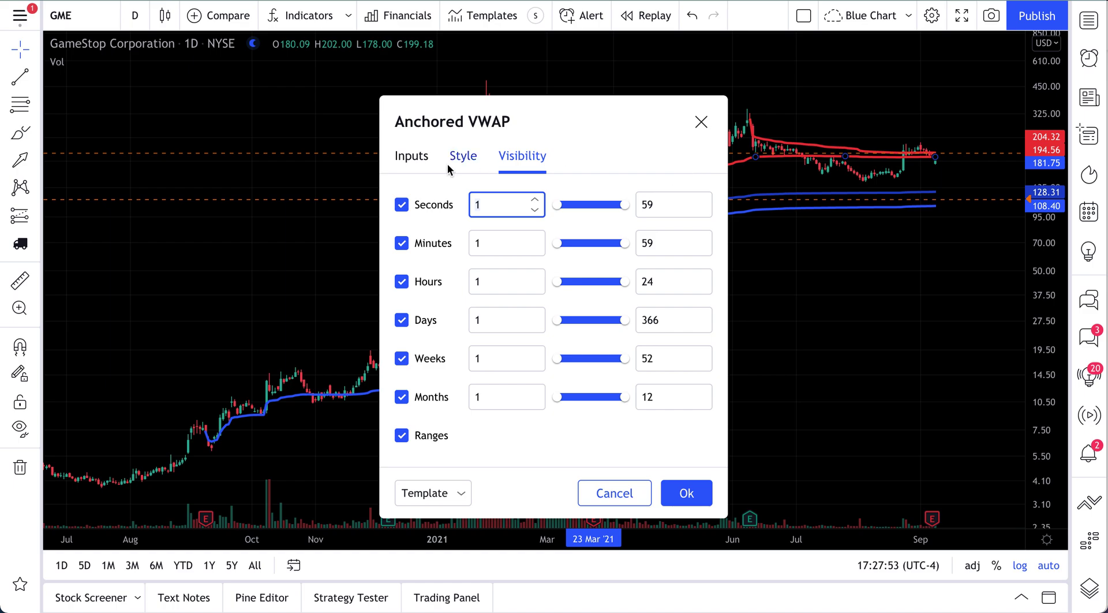
left_click(414, 158)
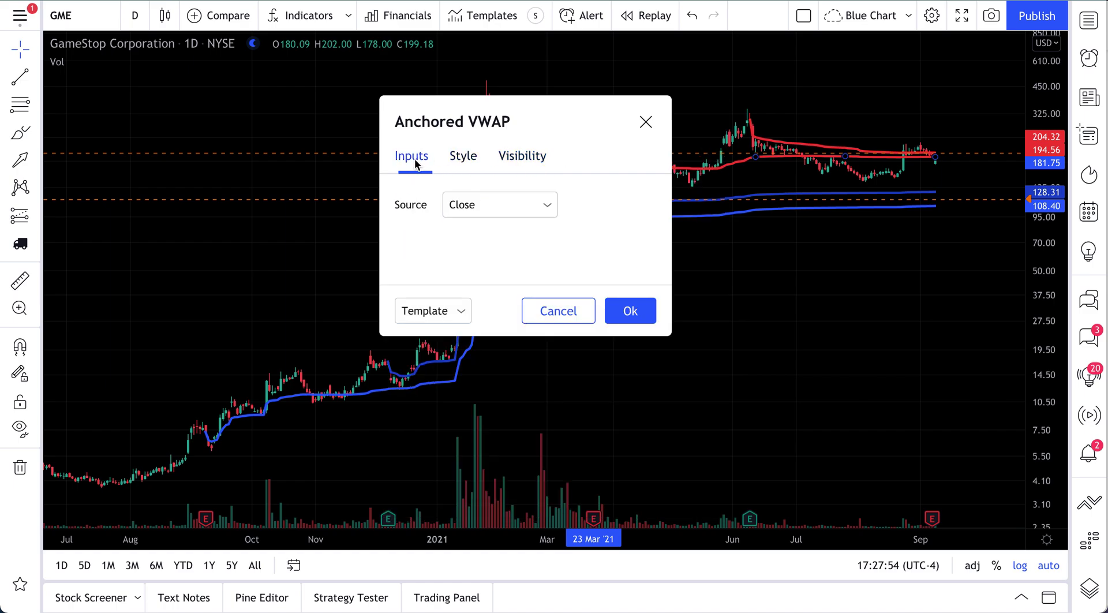
left_click(462, 157)
left_click(480, 215)
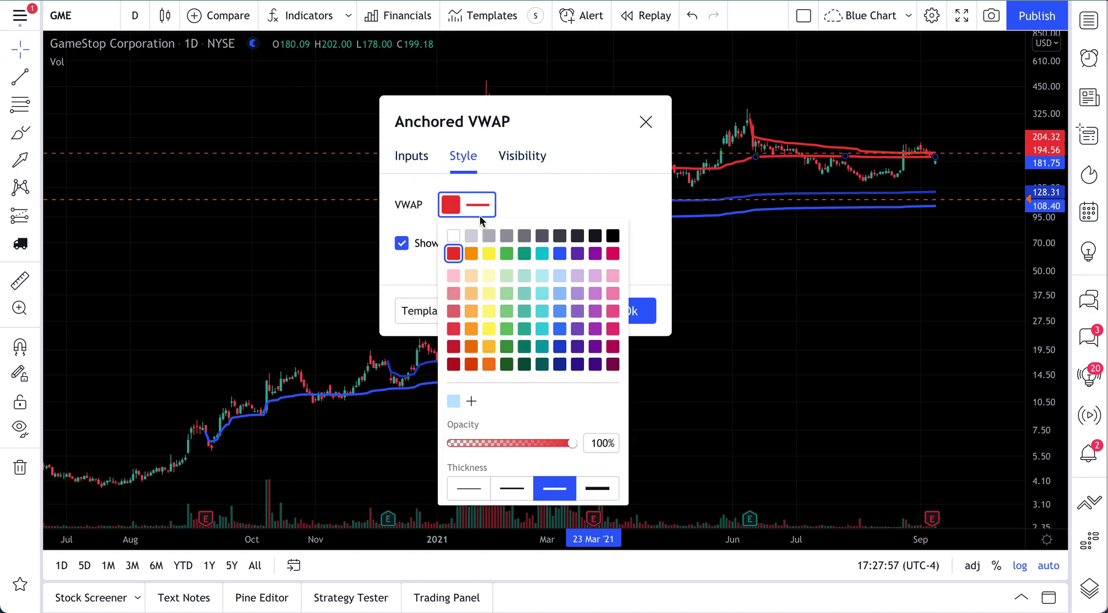
left_click(530, 202)
left_click(411, 157)
left_click(523, 156)
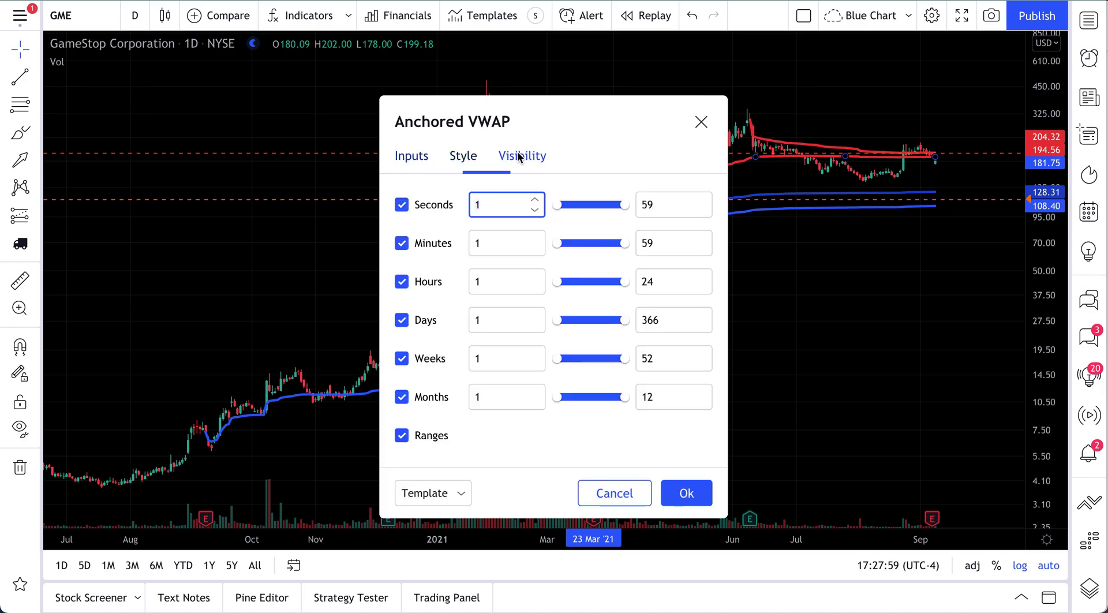
left_click(697, 119)
- Brush a red wavy price path from the latest candle below the red VWAPs, rising in an arrow near 2022, and circle its crossing of the red zone
scroll(675, 335, "down", 2)
left_click(670, 343)
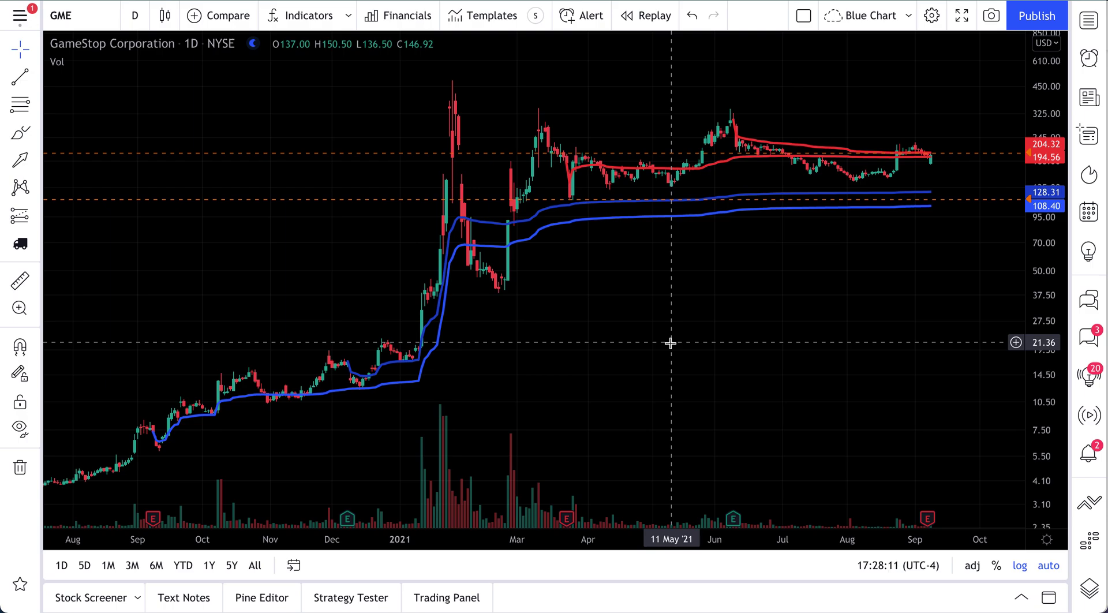
scroll(670, 343, "up", 5)
left_click_drag(610, 356, 575, 357)
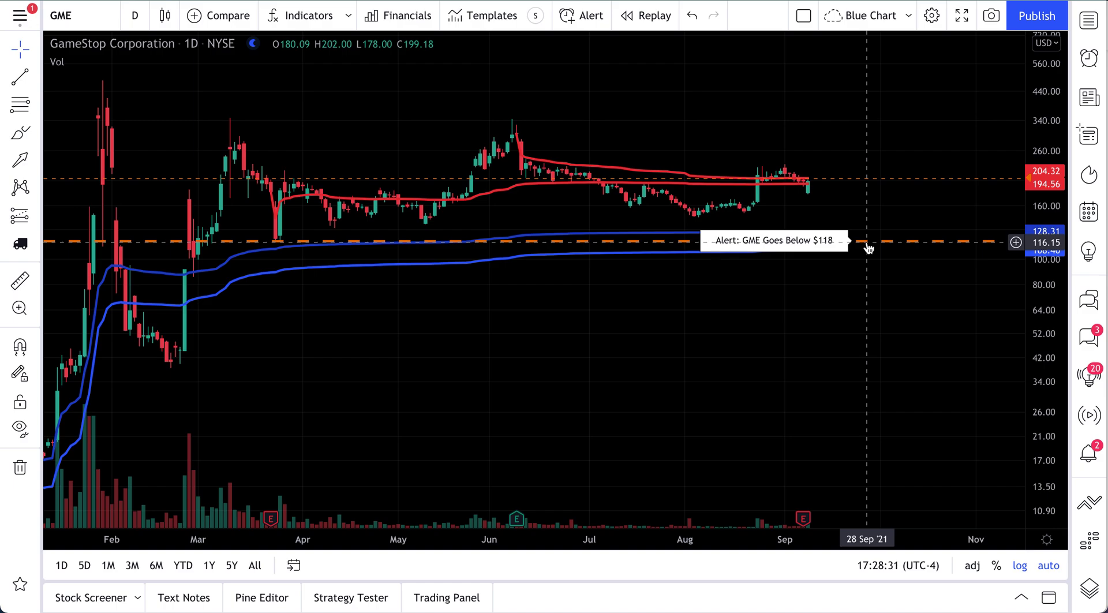
left_click_drag(819, 280, 544, 307)
scroll(611, 293, "down", 3)
left_click(21, 132)
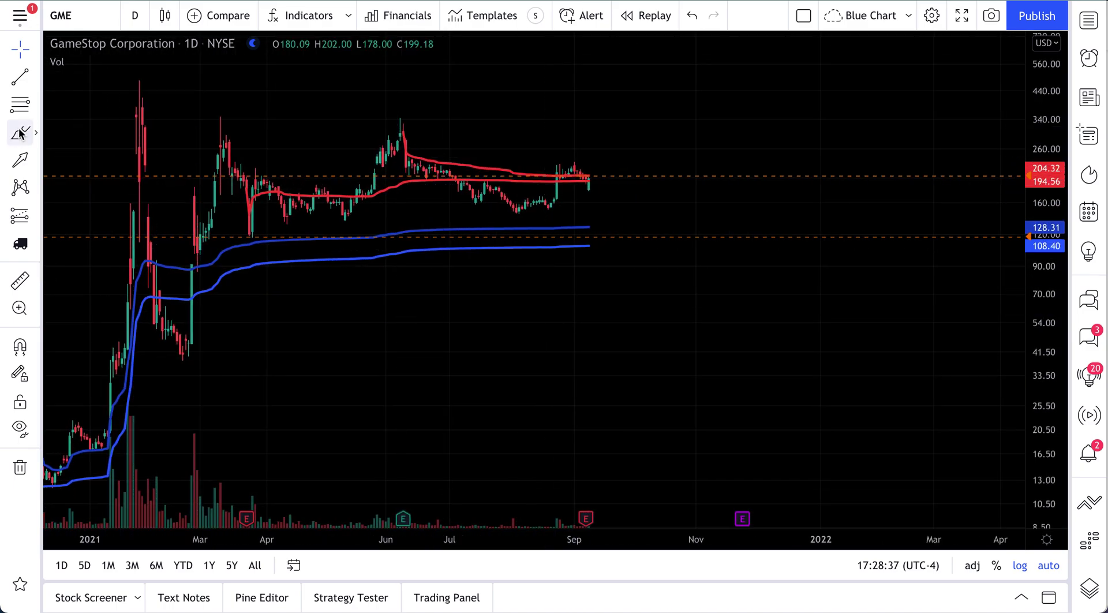
mouse_move(589, 183)
left_mouse_down()
mouse_move(596, 217)
mouse_move(617, 199)
mouse_move(639, 210)
mouse_move(674, 201)
mouse_move(703, 218)
mouse_move(743, 214)
left_mouse_up()
mouse_move(772, 222)
left_mouse_down()
mouse_move(793, 202)
mouse_move(816, 103)
mouse_move(832, 104)
left_mouse_up()
mouse_move(790, 177)
left_mouse_down()
mouse_move(808, 171)
mouse_move(813, 185)
mouse_move(804, 164)
left_mouse_up()
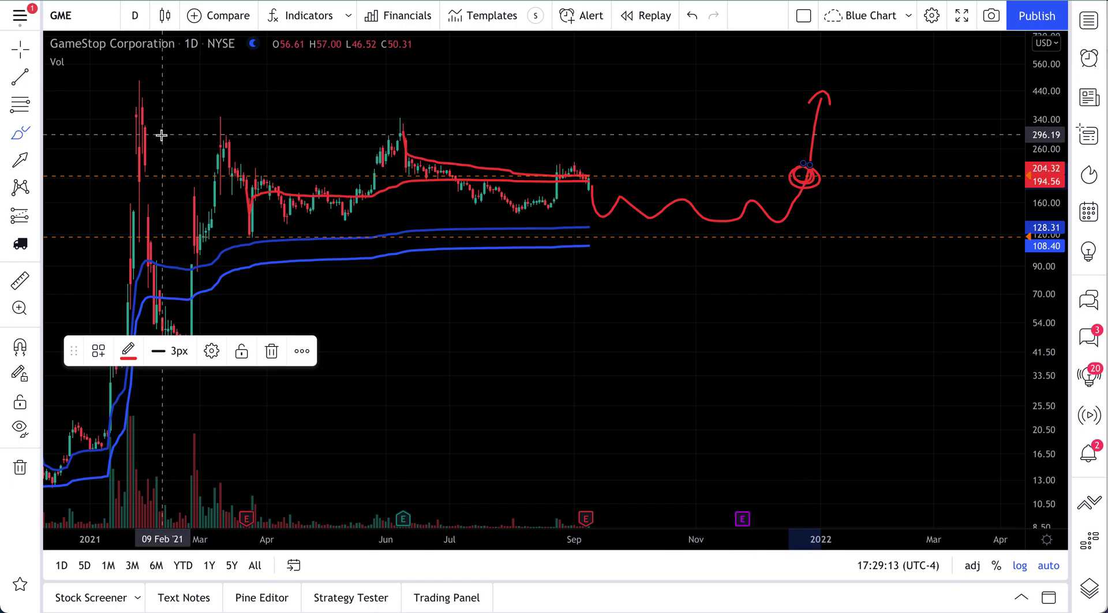
- Look through the text and annotation drawing tools and the chart pattern drawing tools
left_click(36, 164)
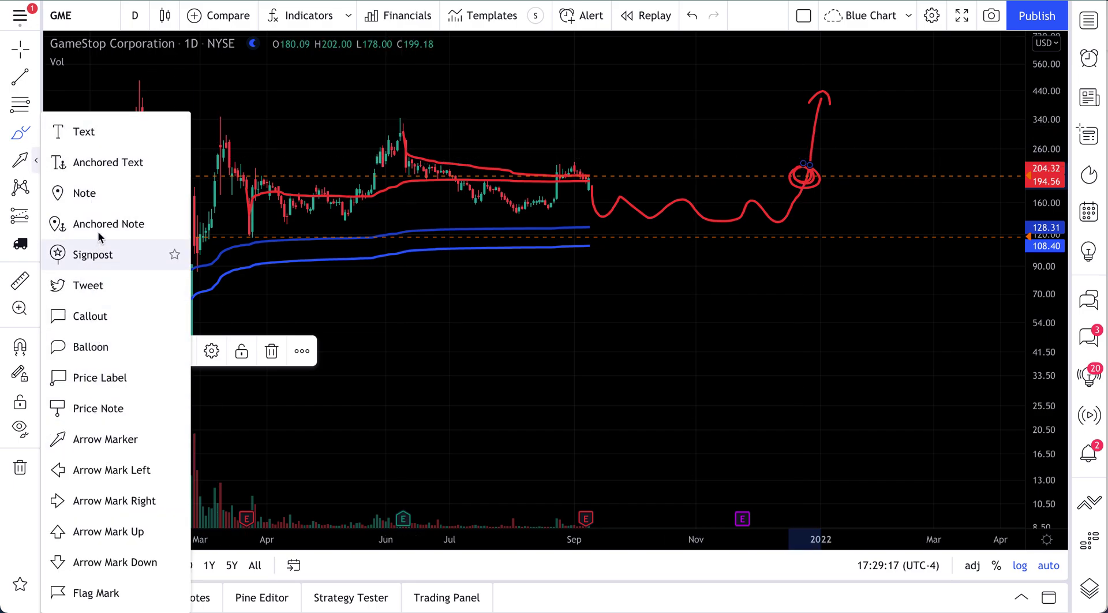
left_click(34, 187)
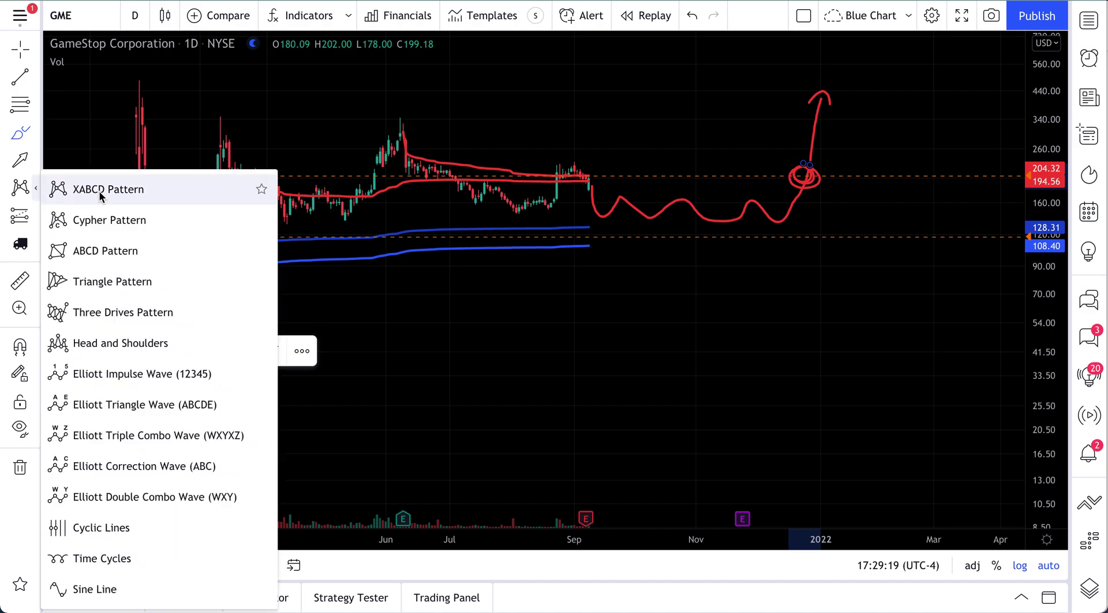